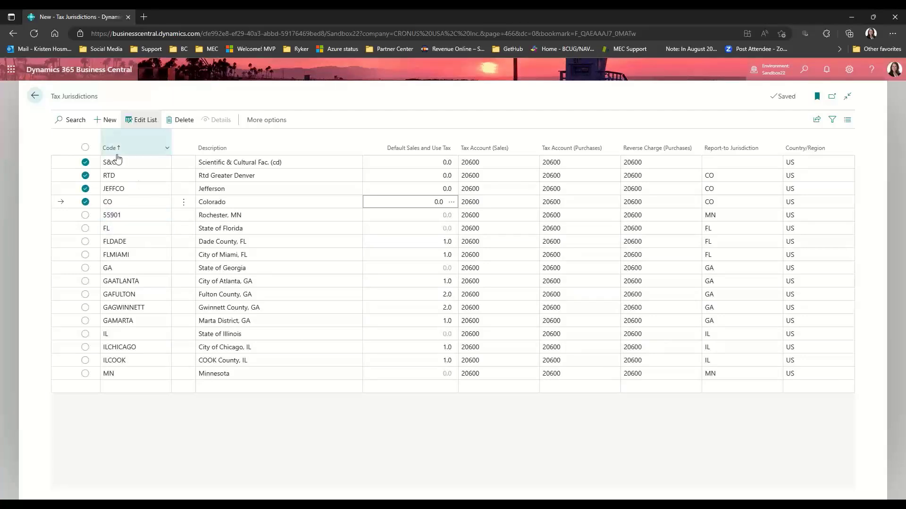
Set the report-to jurisdiction of the S&C tax jurisdiction to CO.
mouse_move(111, 147)
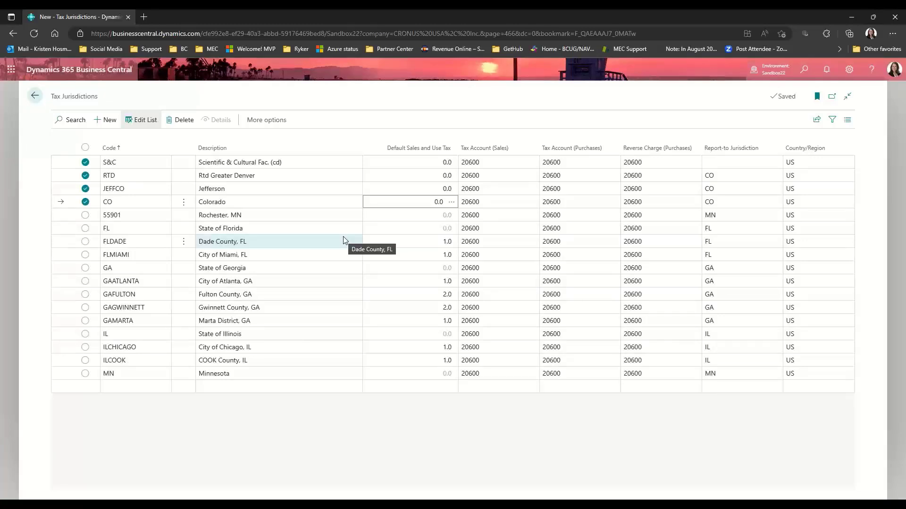
left_click(723, 163)
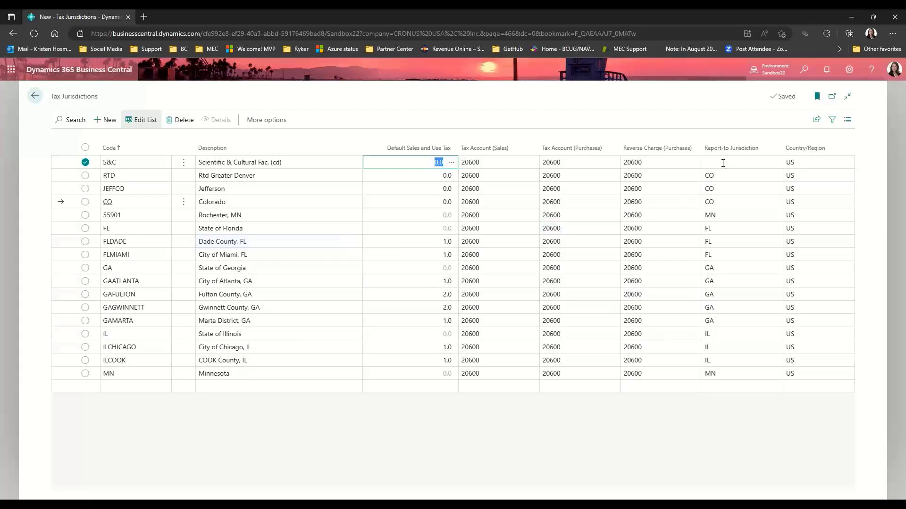
left_click(723, 163)
type("CO")
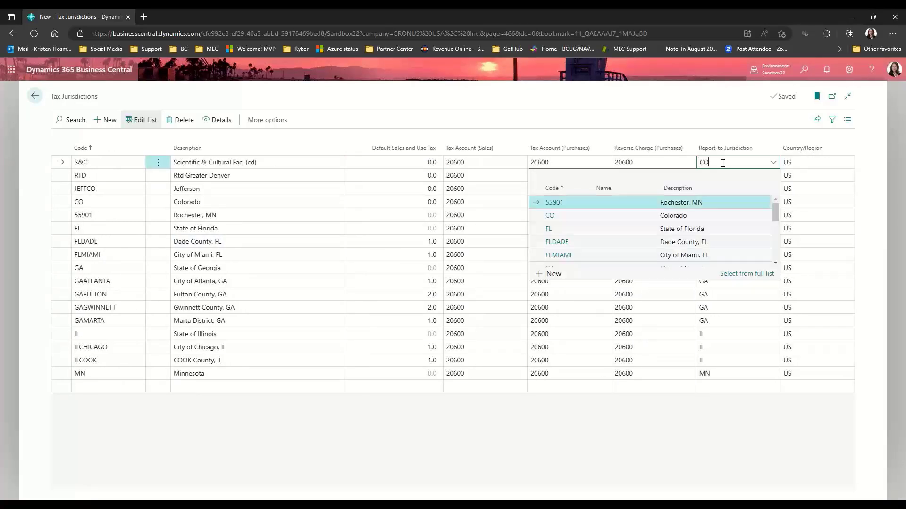
key("Tab")
Open the tax details of the Colorado jurisdiction and assign tax group FURNITURE to the line without a group, accepting the update of related records.
left_click(201, 201)
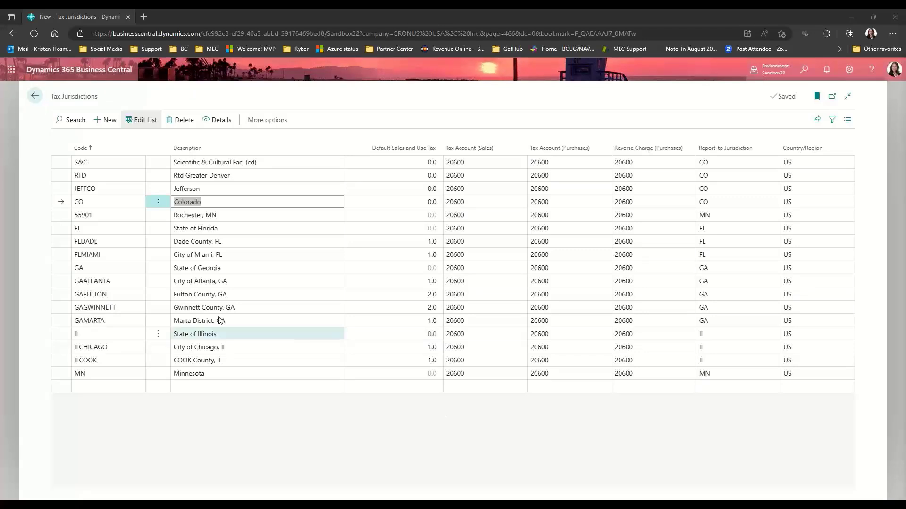
left_click(227, 122)
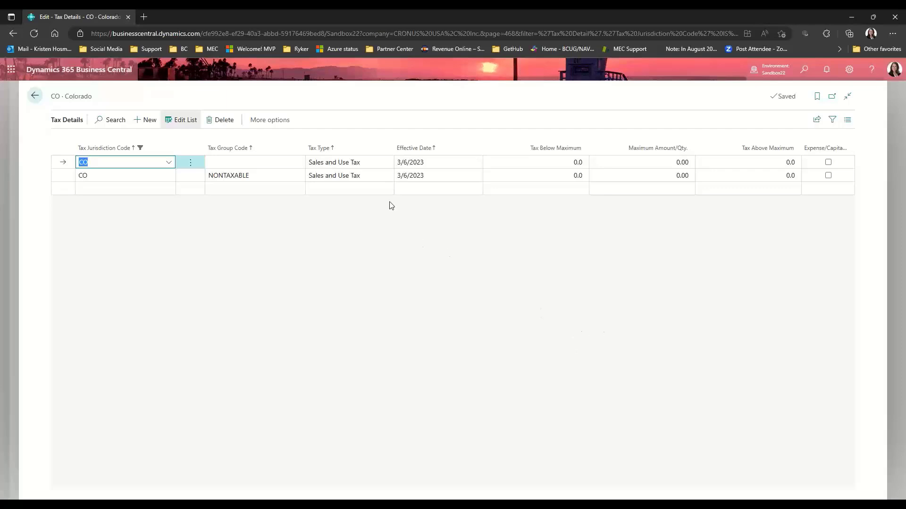
left_click(266, 159)
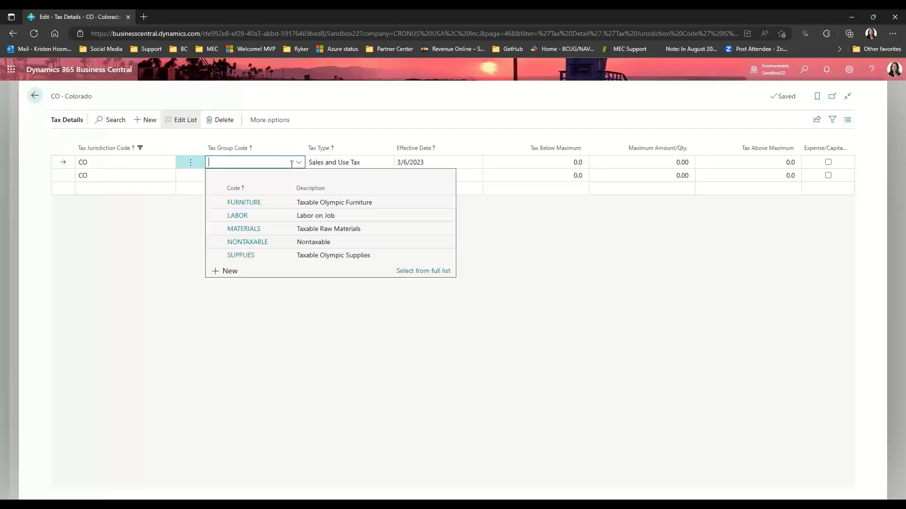
left_click(244, 203)
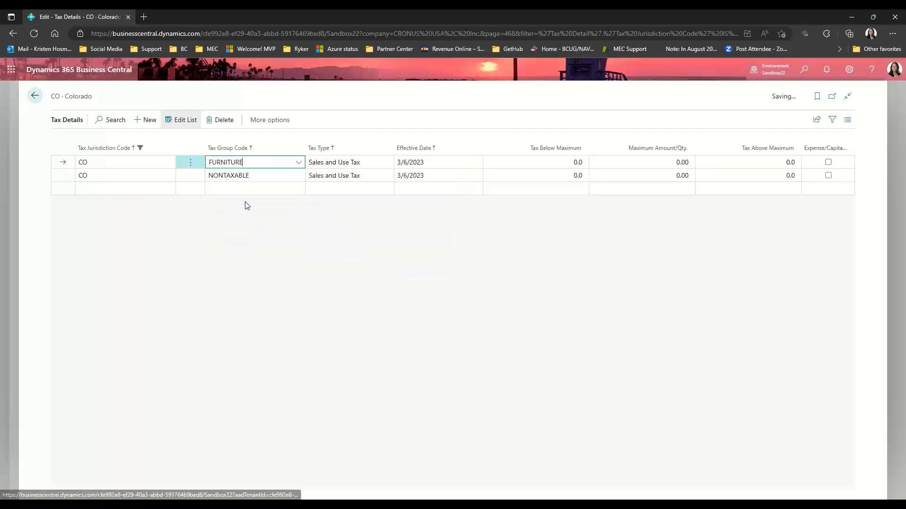
left_click(274, 196)
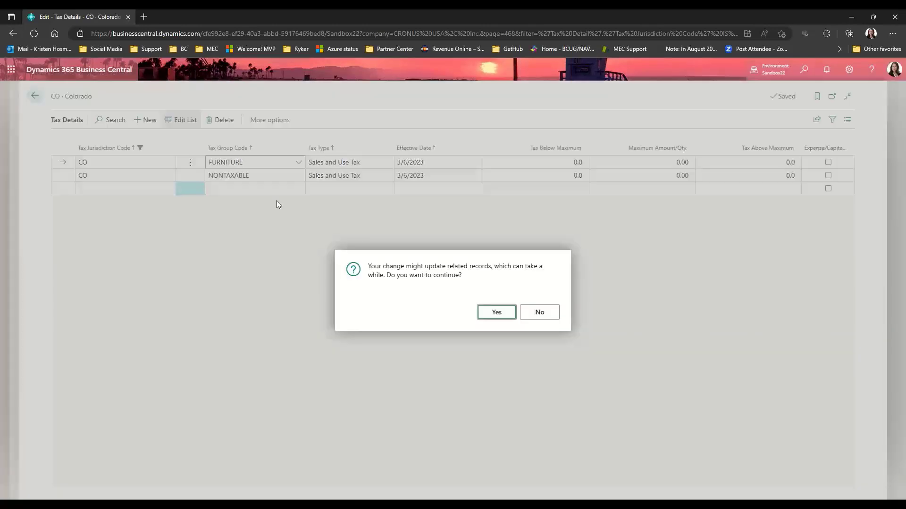
left_click(494, 313)
Add three Colorado tax detail lines for the tax groups LABOR, MATERIALS and SUPPLIES.
left_click(269, 188)
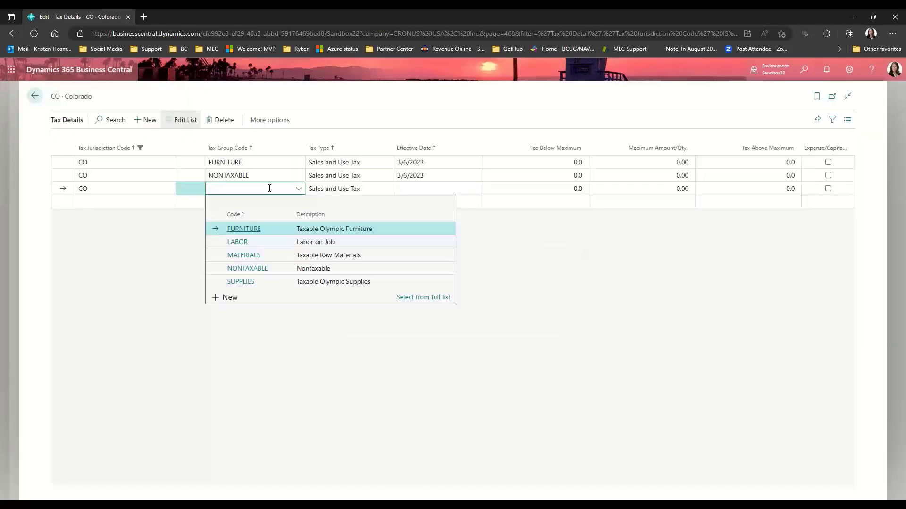
left_click(238, 242)
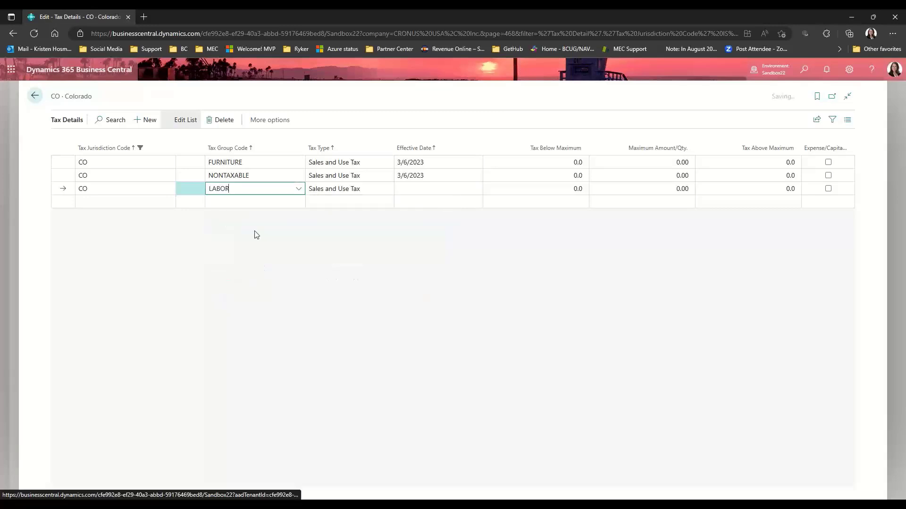
left_click(282, 201)
left_click(264, 267)
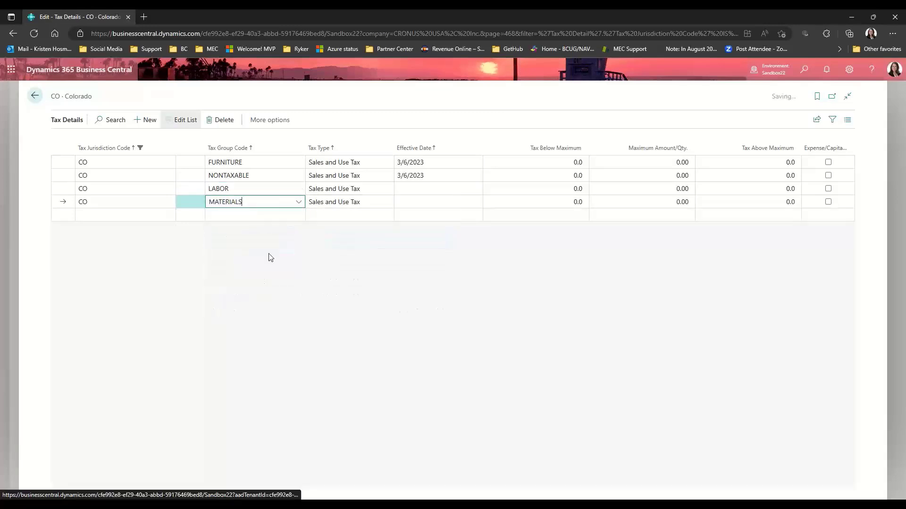
left_click(288, 216)
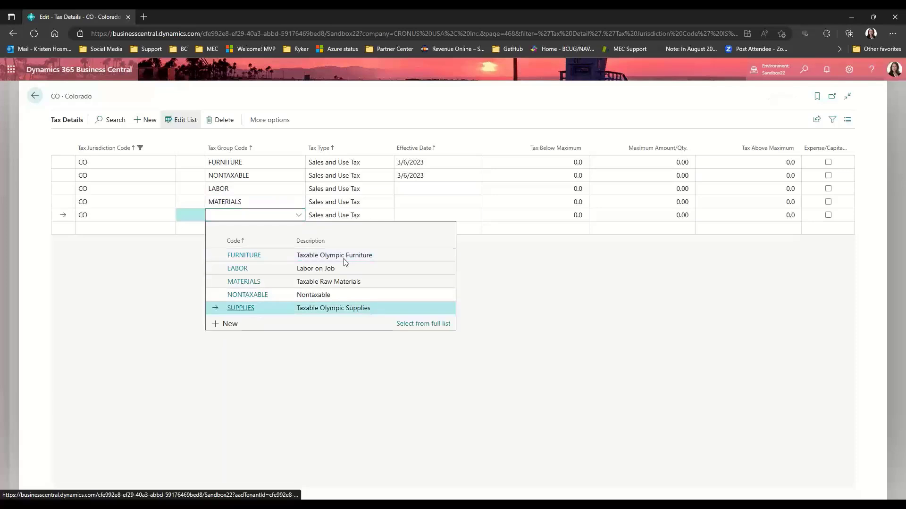
left_click(247, 308)
Set the effective date of the LABOR, MATERIALS and SUPPLIES lines to today, 3/6/2023, accepting the update of related records.
left_click(440, 183)
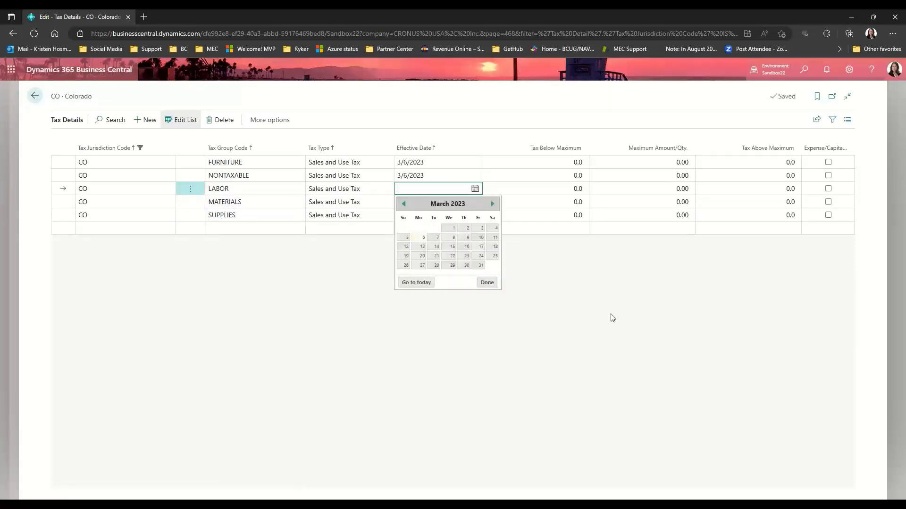
type("t")
key("Tab")
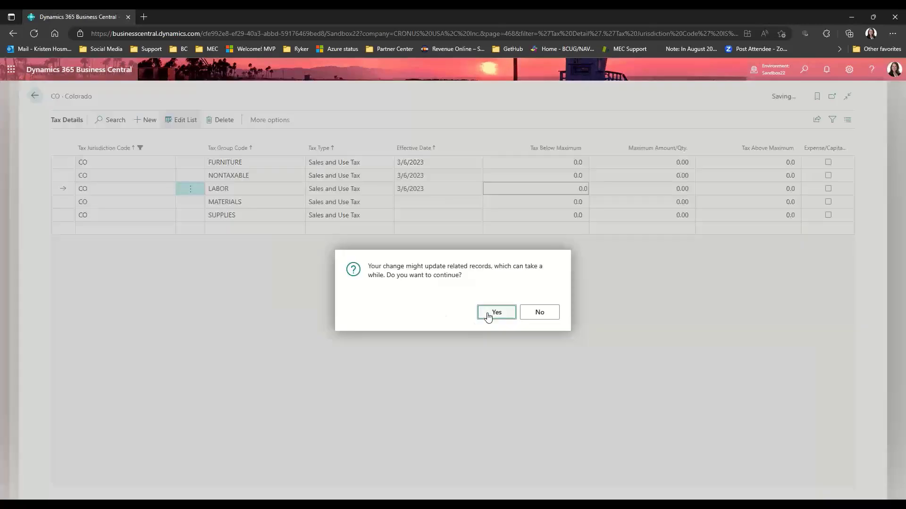
left_click(488, 313)
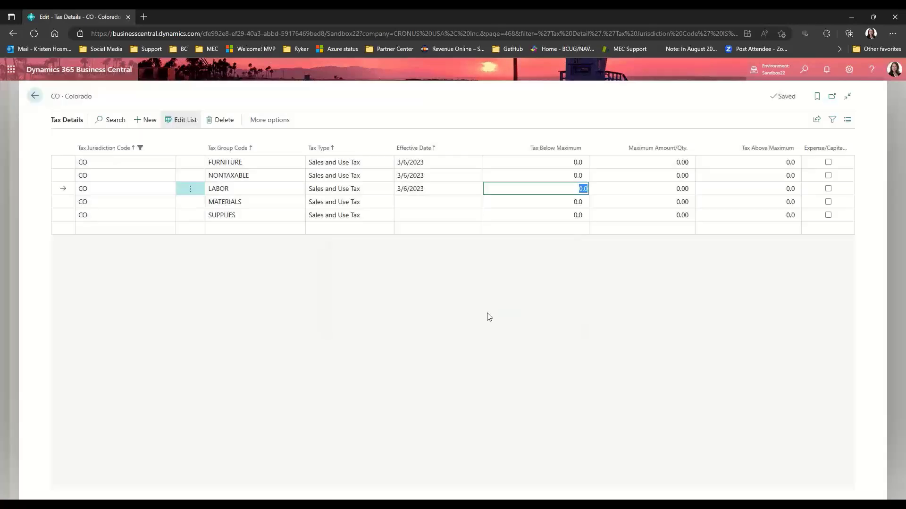
left_click(413, 207)
type("t")
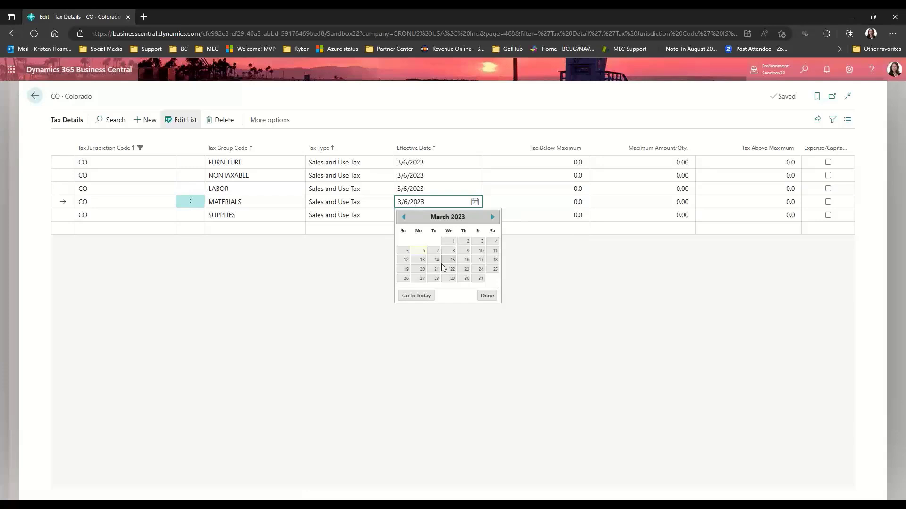
left_click(362, 270)
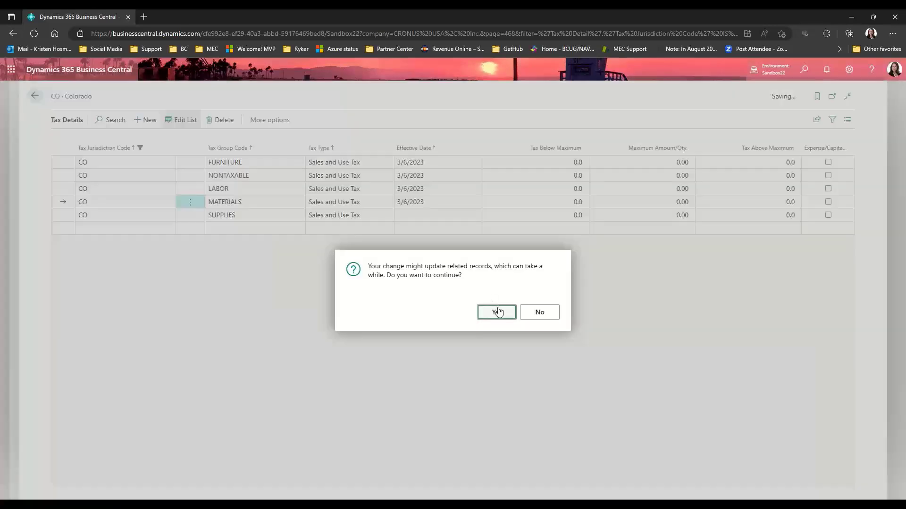
left_click(497, 312)
left_click(420, 216)
type("t")
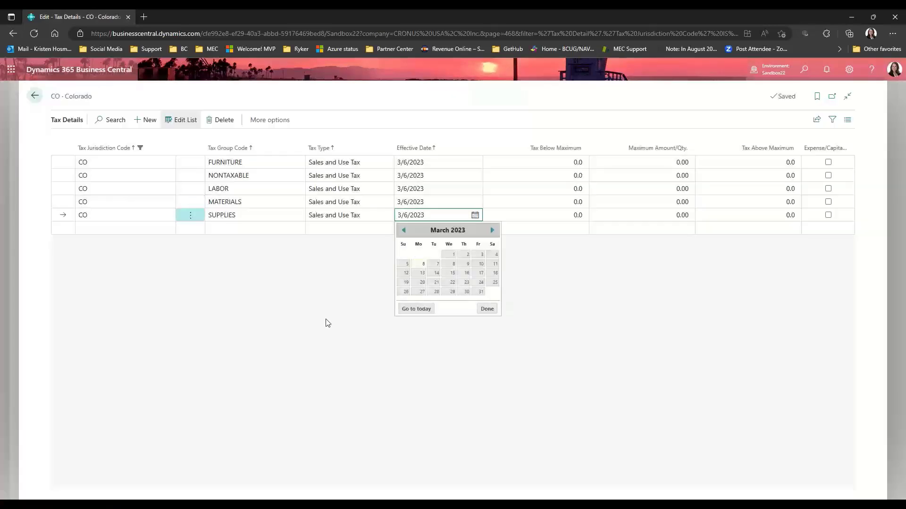
left_click(326, 320)
left_click(485, 320)
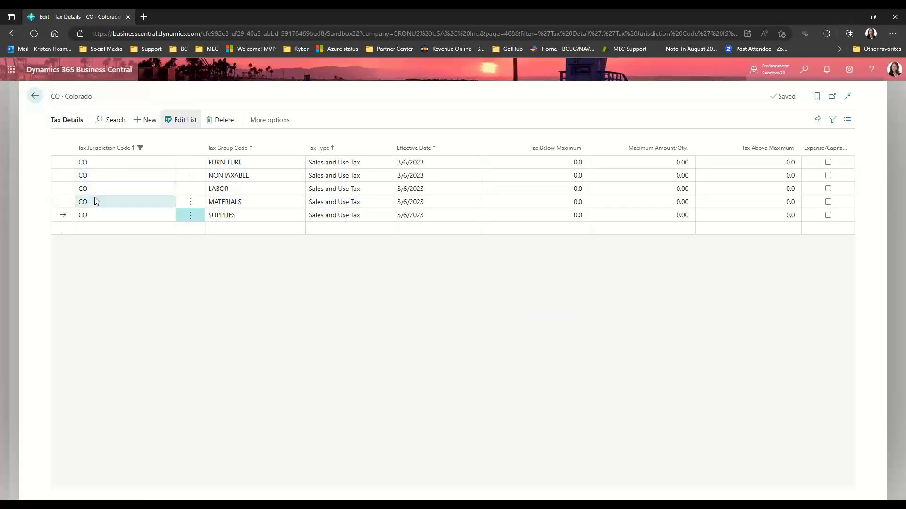
Consult the jurisdiction rate slide and set Tax Below Maximum to 2.9 for Colorado's FURNITURE, LABOR, MATERIALS and SUPPLIES lines.
left_click(517, 163)
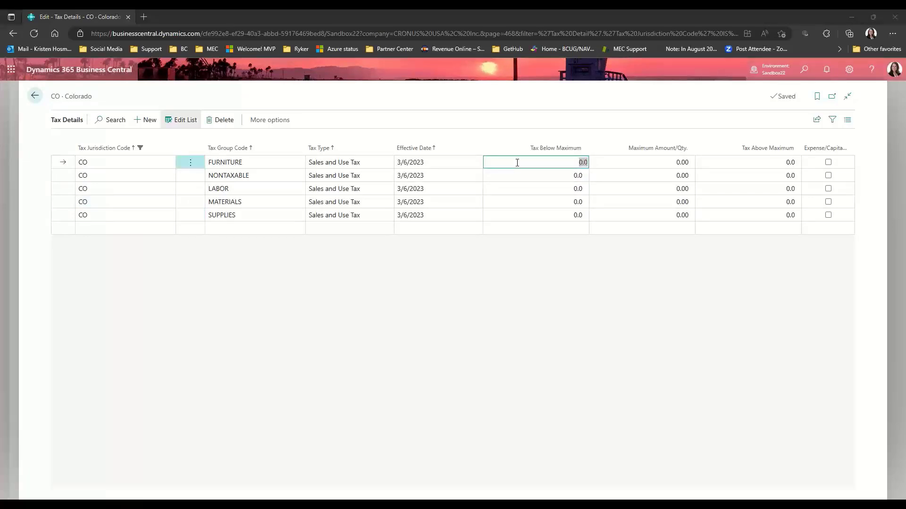
key("alt+Tab")
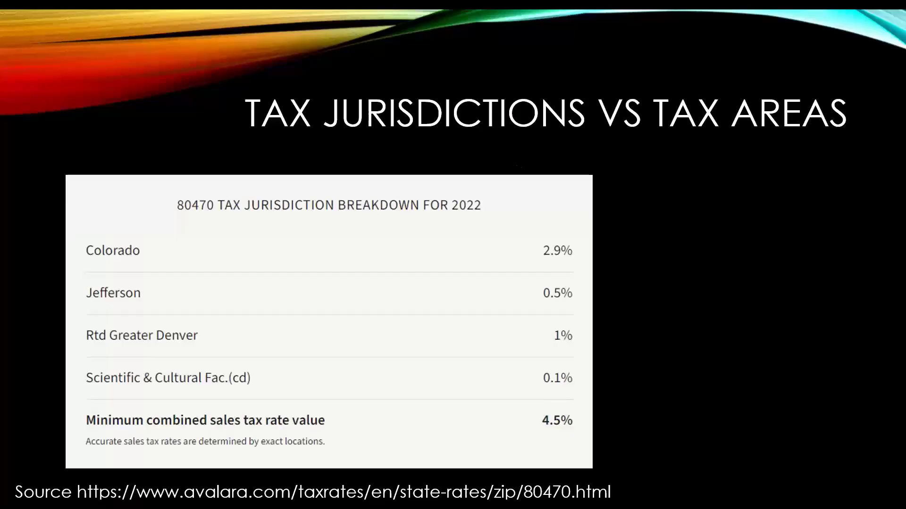
key("alt+Tab")
type("2.")
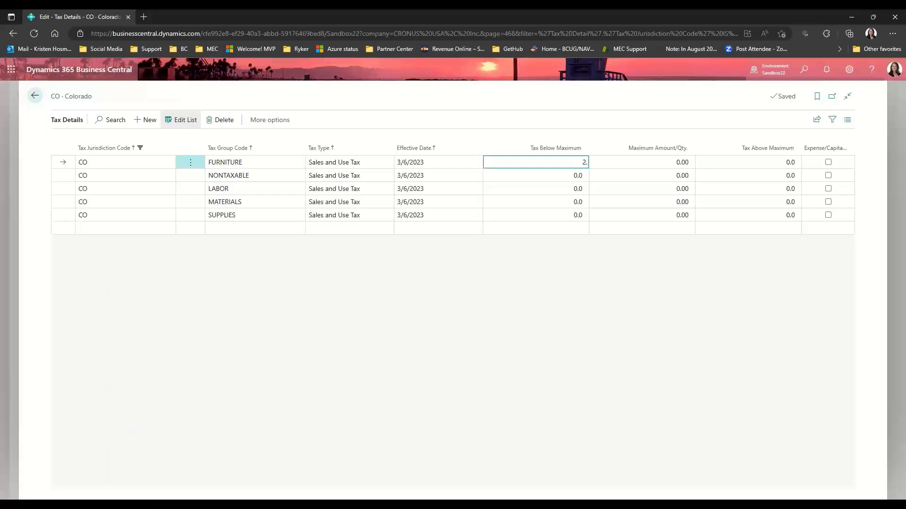
type("9")
key("Down")
key("Down")
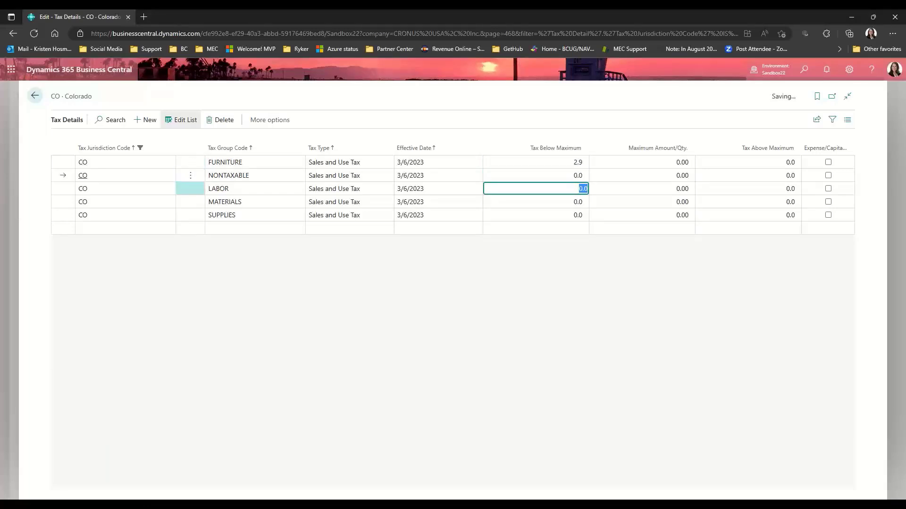
type("2.9")
key("Down")
type("2.9")
key("Down")
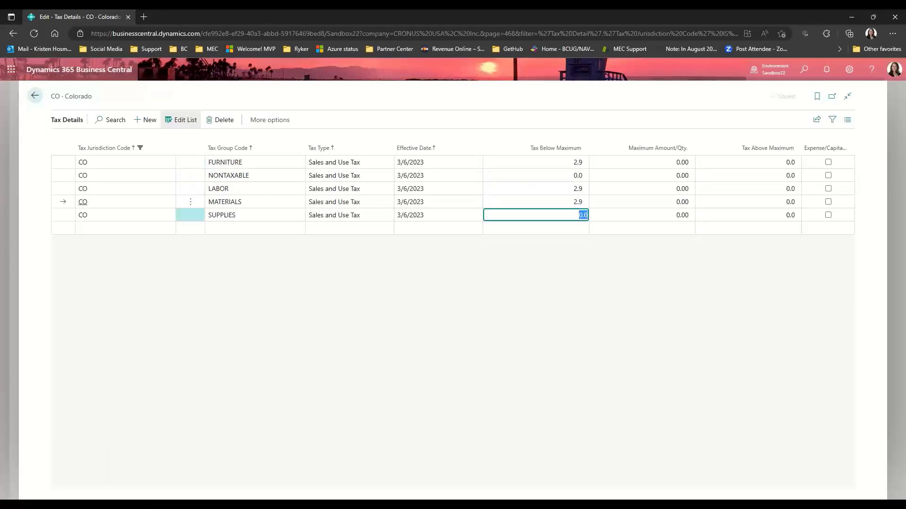
type("2.9")
key("Up")
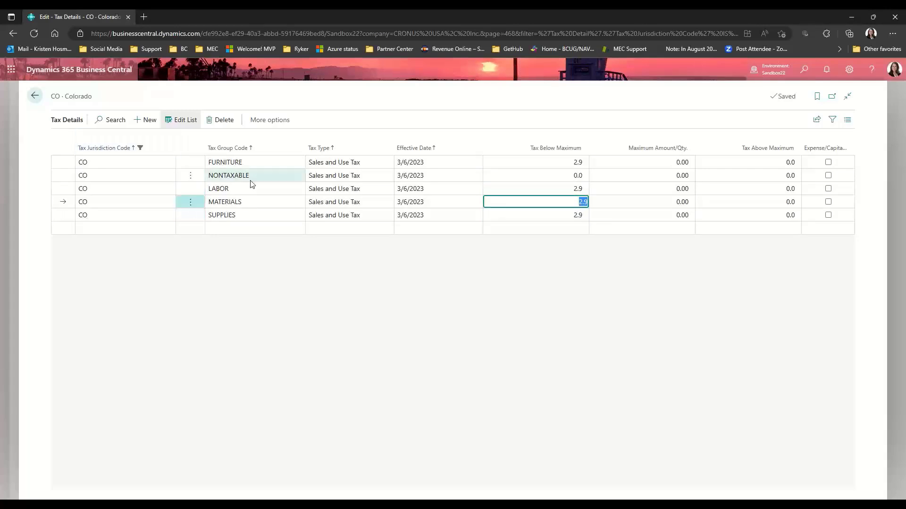
Review the NONTAXABLE line's Tax Below Maximum and the columns for maximum amount, tax above maximum and expense/capitalize.
left_click(238, 179)
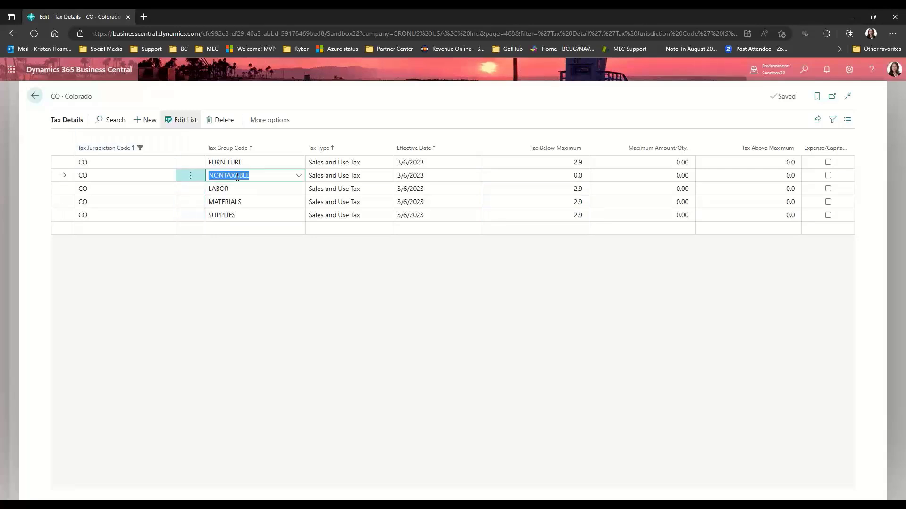
left_click(559, 176)
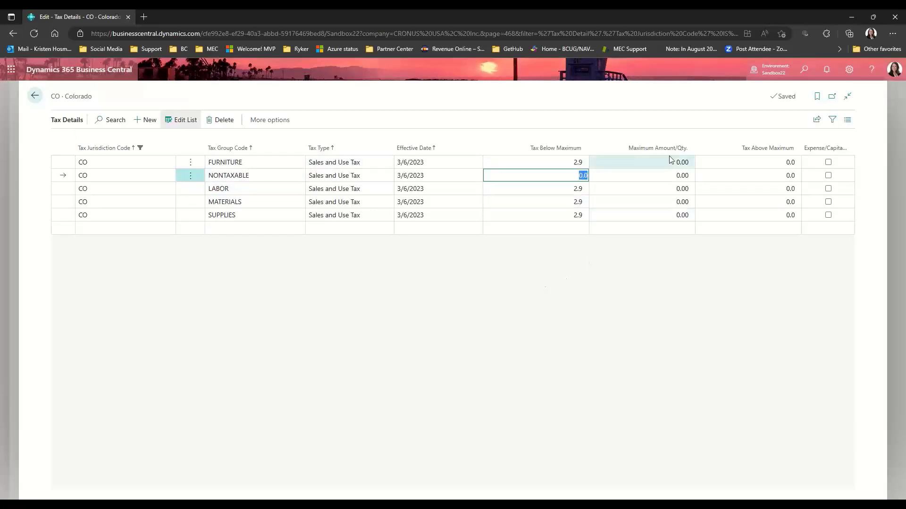
mouse_move(667, 153)
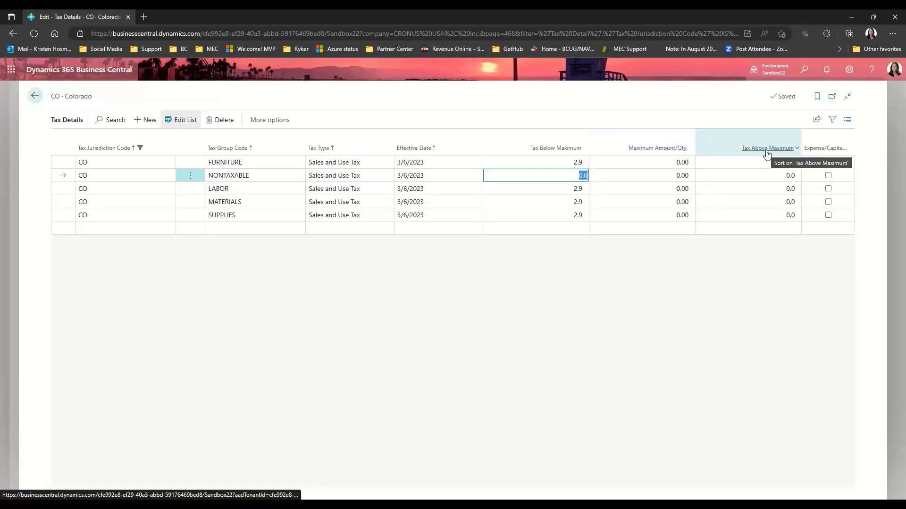
mouse_move(766, 155)
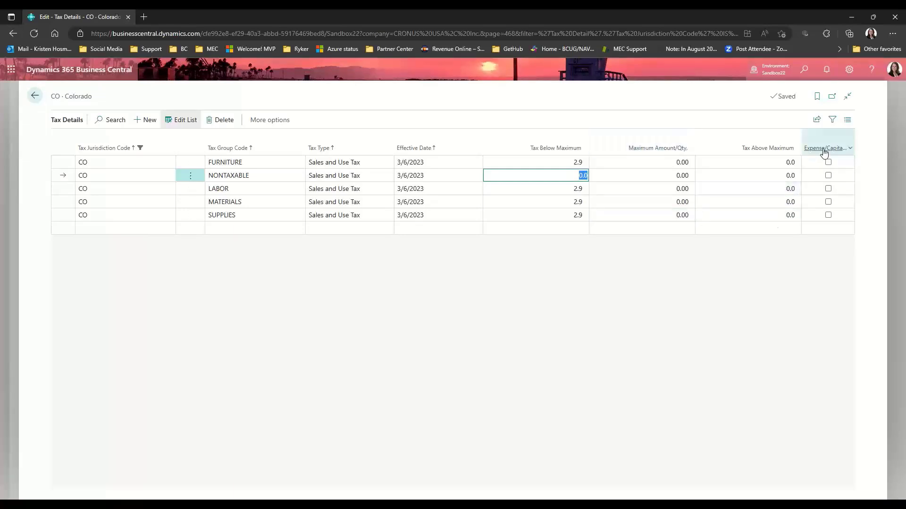
mouse_move(824, 152)
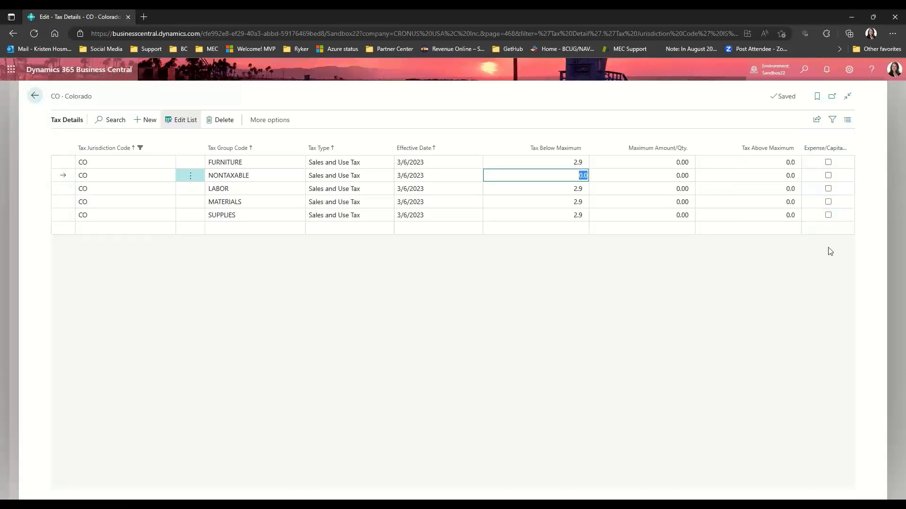
In the tax details of the JEFFCO Jefferson jurisdiction, assign tax group FURNITURE to the blank line and accept updating related records.
left_click(35, 96)
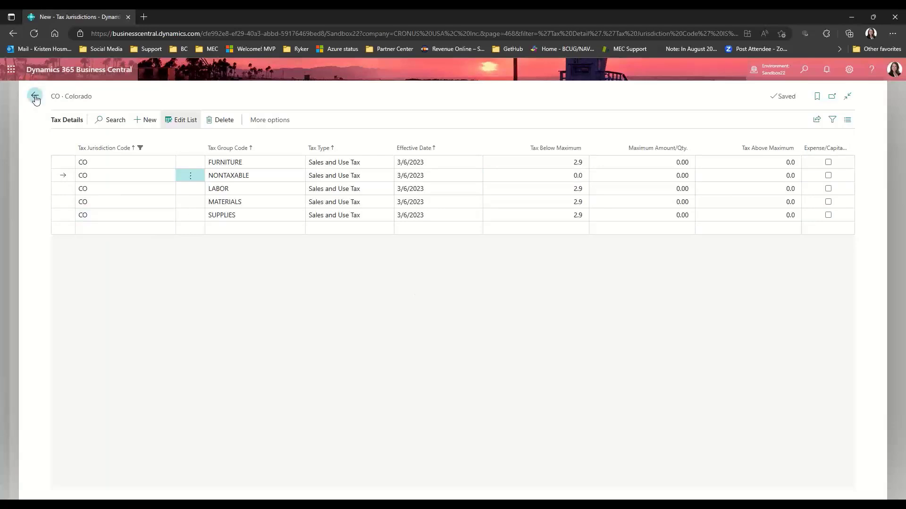
left_click(198, 189)
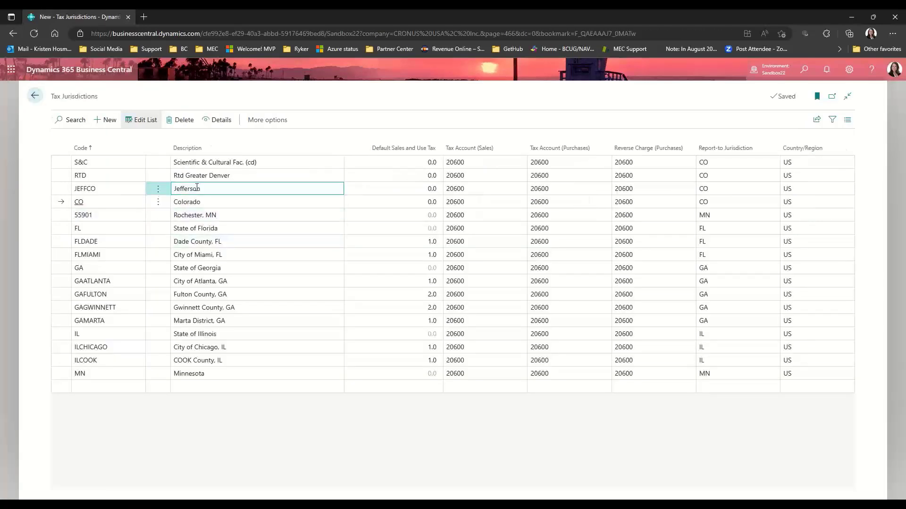
left_click(220, 121)
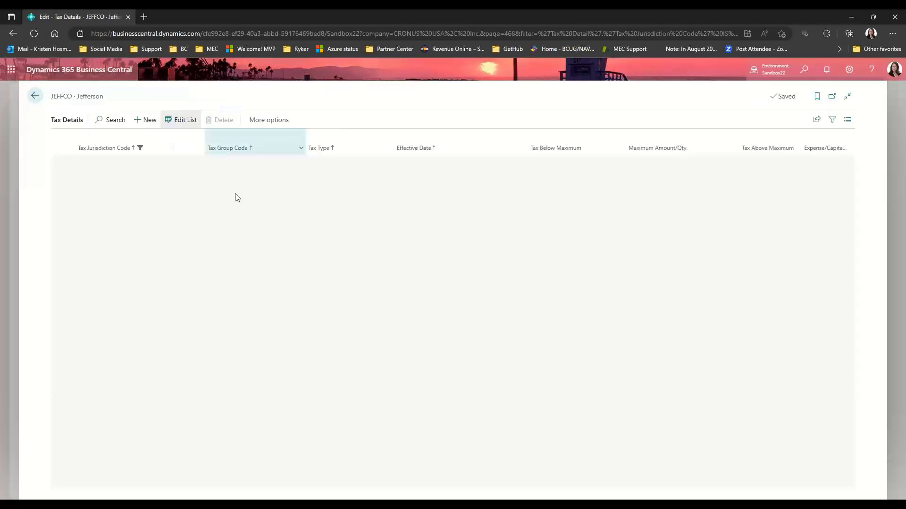
left_click(257, 164)
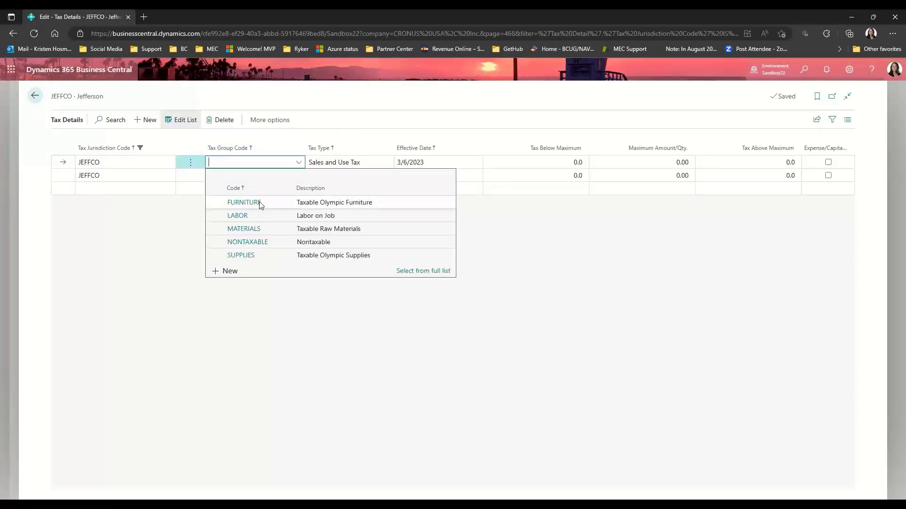
left_click(260, 203)
left_click(272, 190)
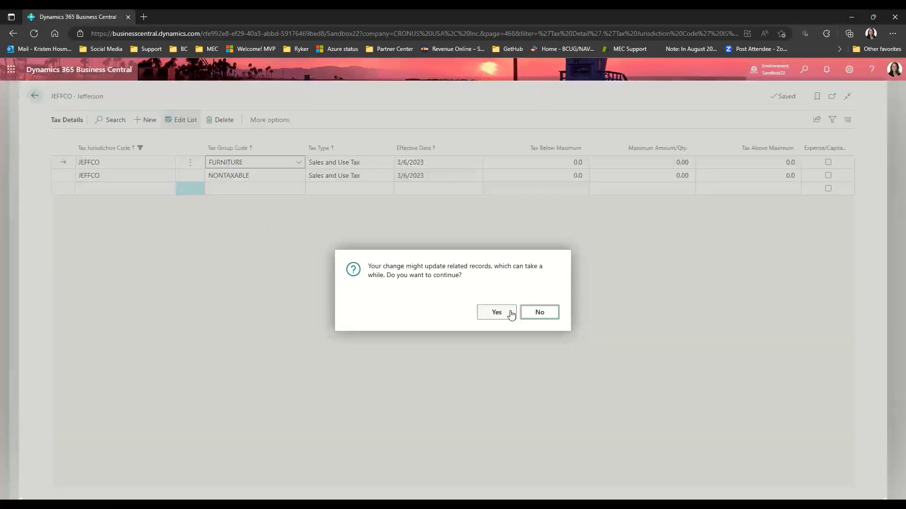
left_click(507, 313)
left_click(255, 162)
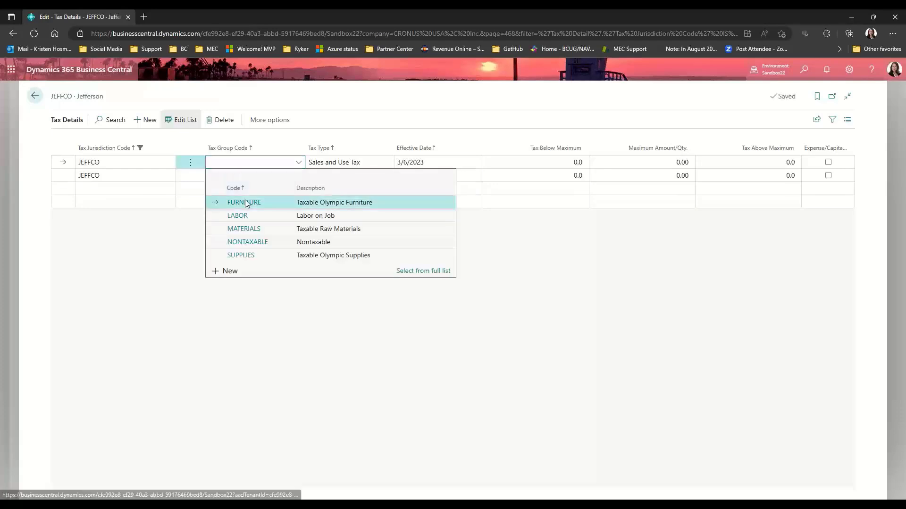
left_click(250, 201)
left_click(264, 187)
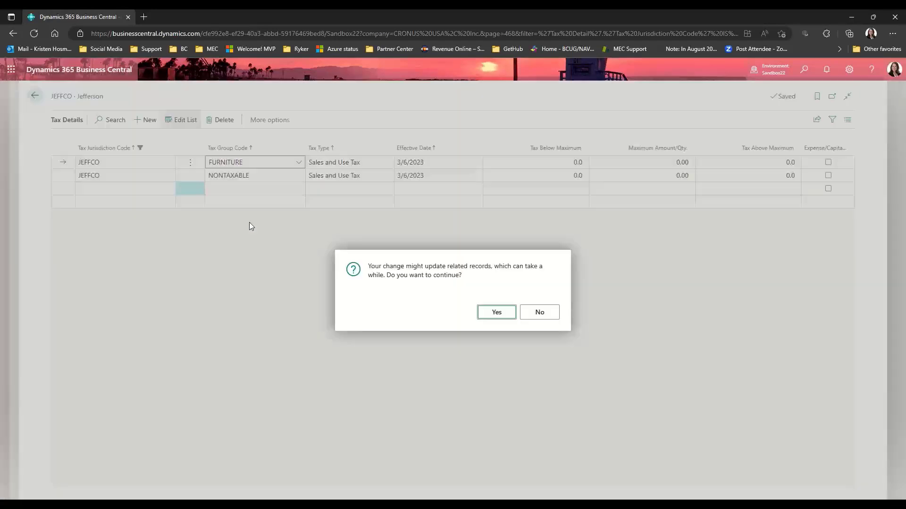
left_click(496, 312)
Add three Jefferson tax detail lines for the tax groups LABOR, MATERIALS and SUPPLIES.
left_click(292, 190)
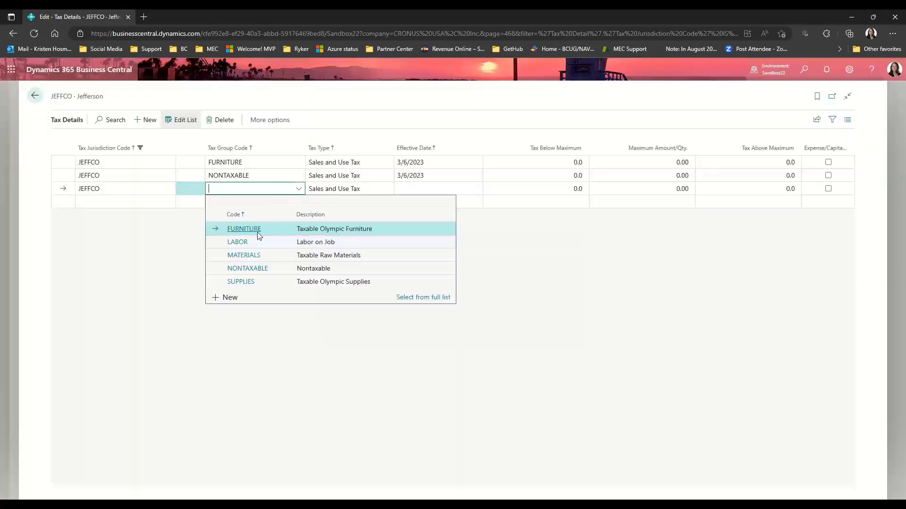
left_click(255, 242)
left_click(282, 207)
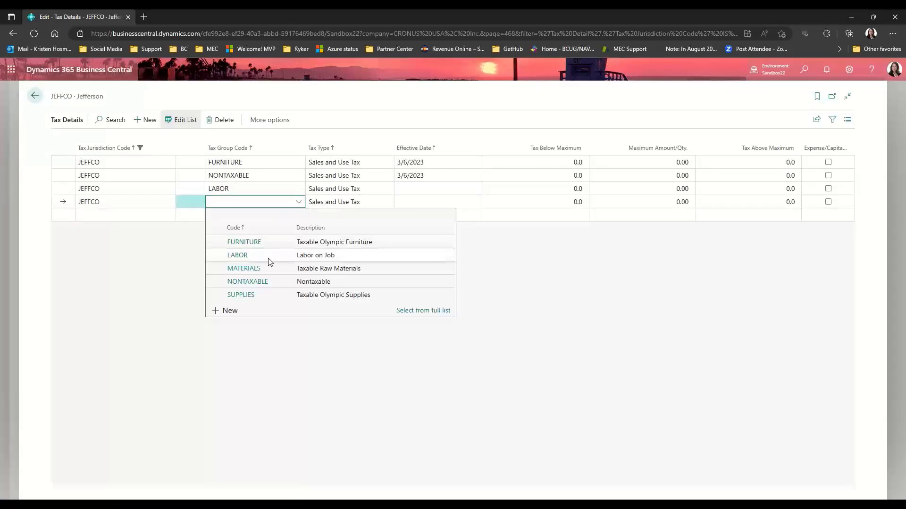
left_click(255, 269)
left_click(297, 214)
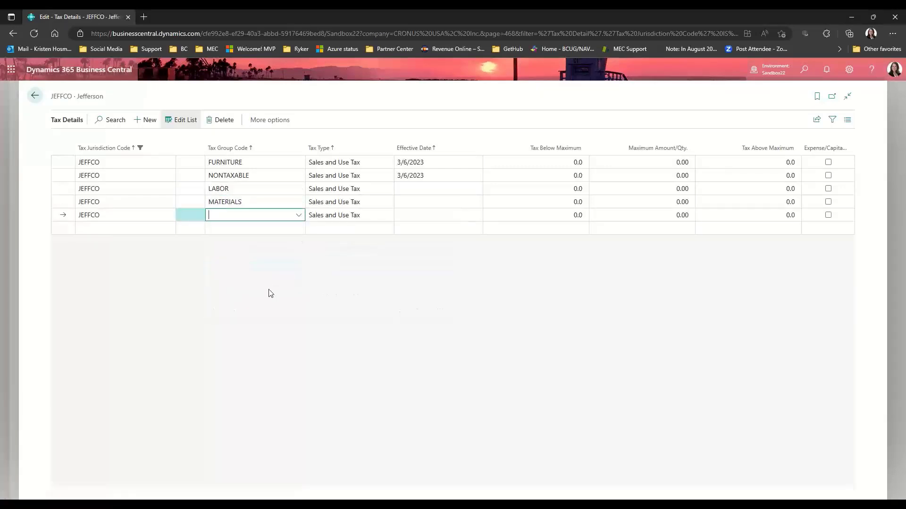
left_click(250, 314)
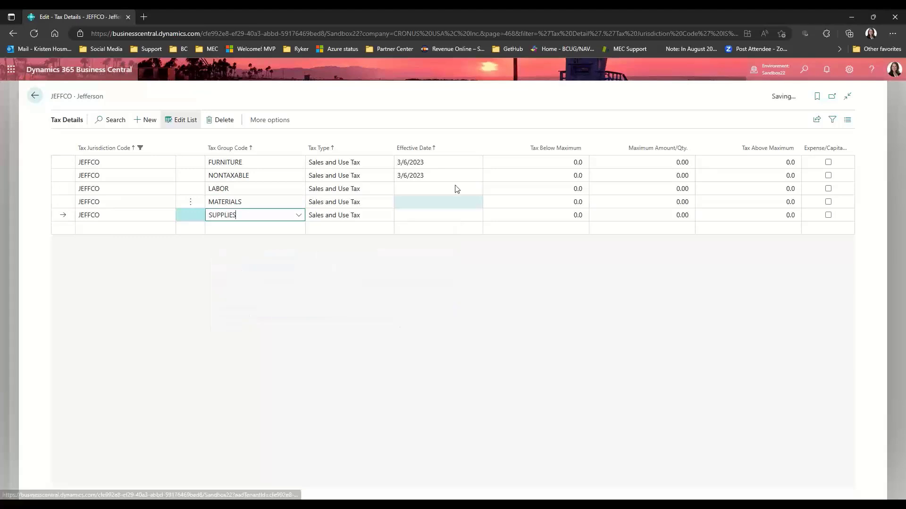
Set the effective date of Jefferson's LABOR, MATERIALS and SUPPLIES lines to 3/6/2023, accepting the update of related records each time.
left_click(436, 188)
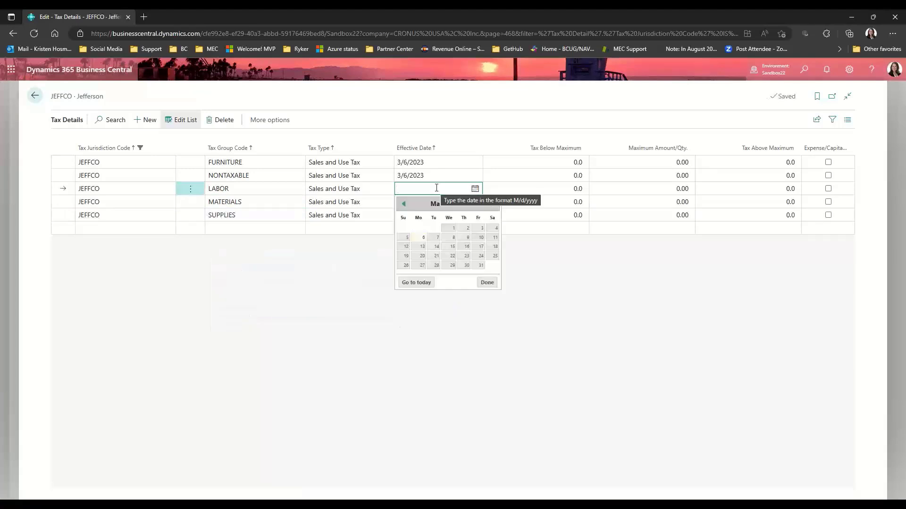
left_click(423, 238)
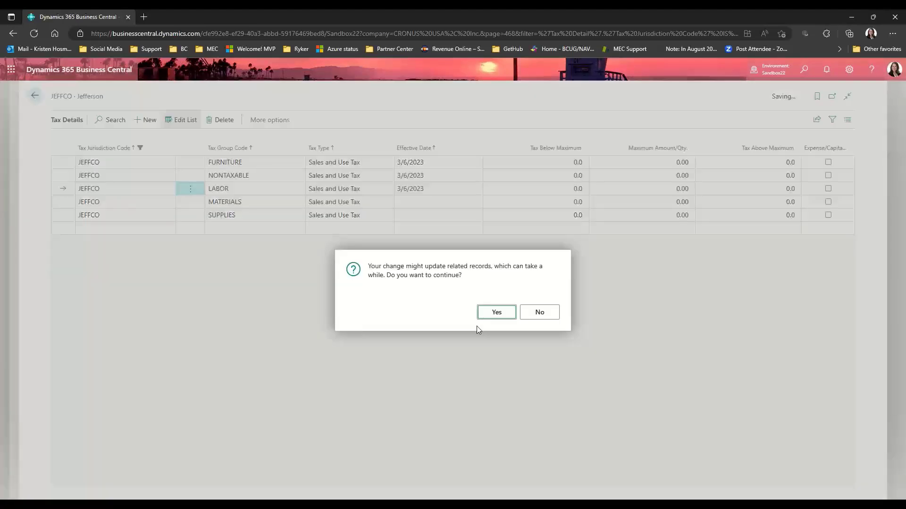
left_click(491, 313)
left_click(416, 206)
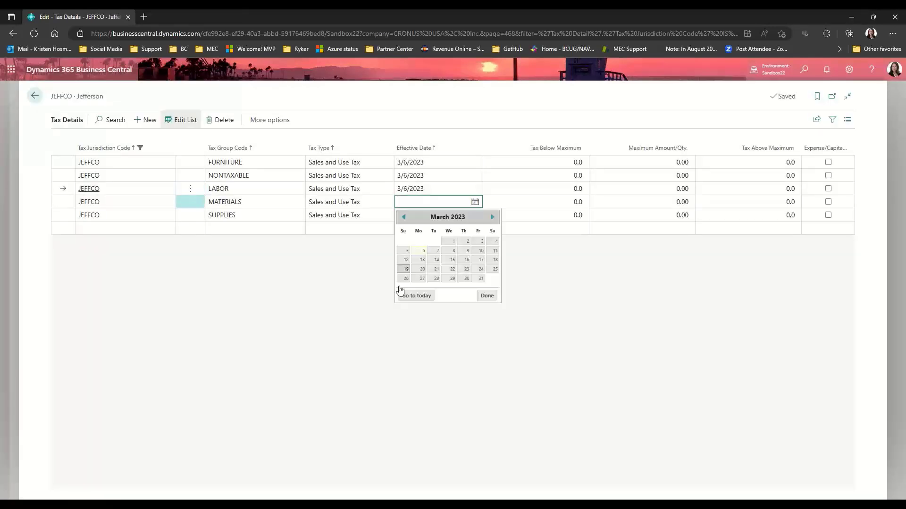
left_click(362, 308)
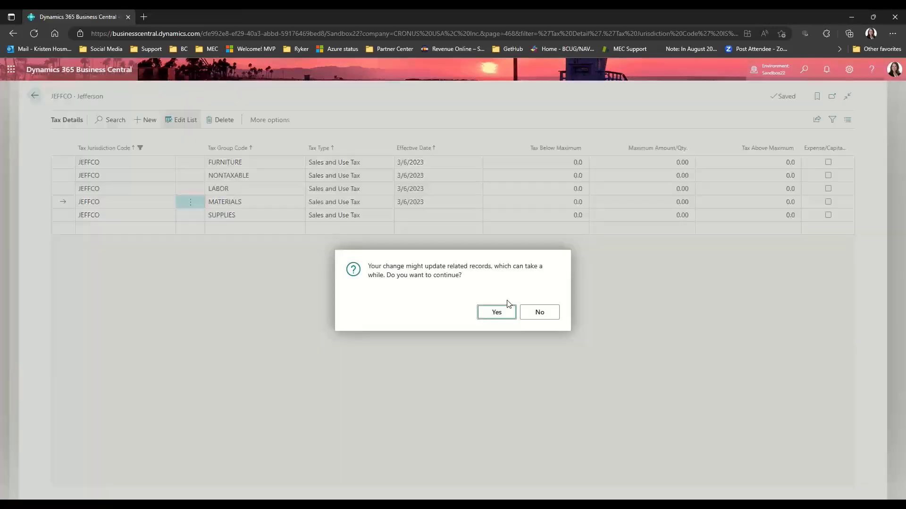
left_click(496, 310)
left_click(438, 217)
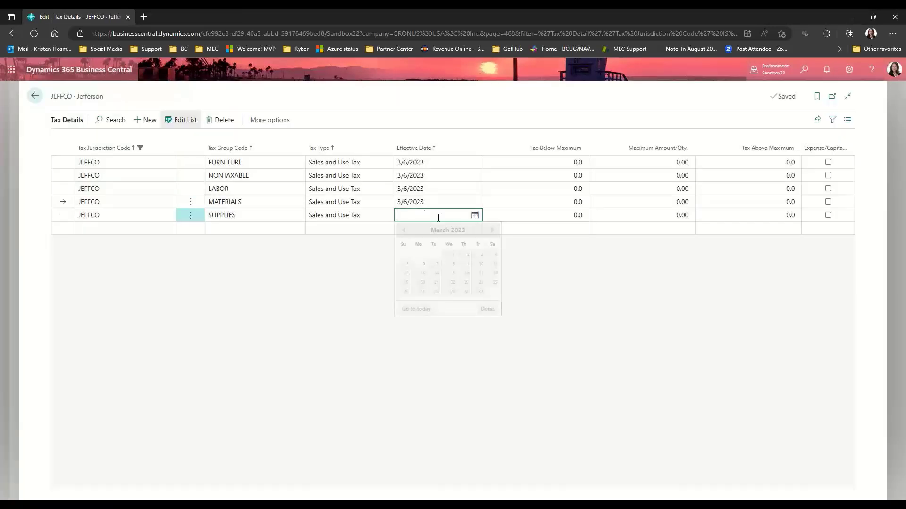
left_click(354, 313)
left_click(497, 313)
Set Tax Below Maximum to 0.5 for Jefferson's FURNITURE, LABOR, MATERIALS and SUPPLIES lines, skipping NONTAXABLE.
left_click(547, 164)
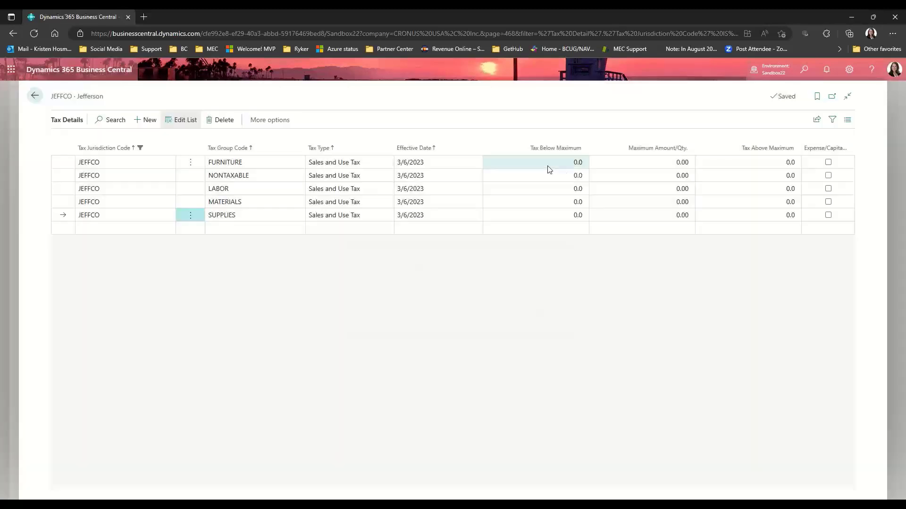
type("0.5")
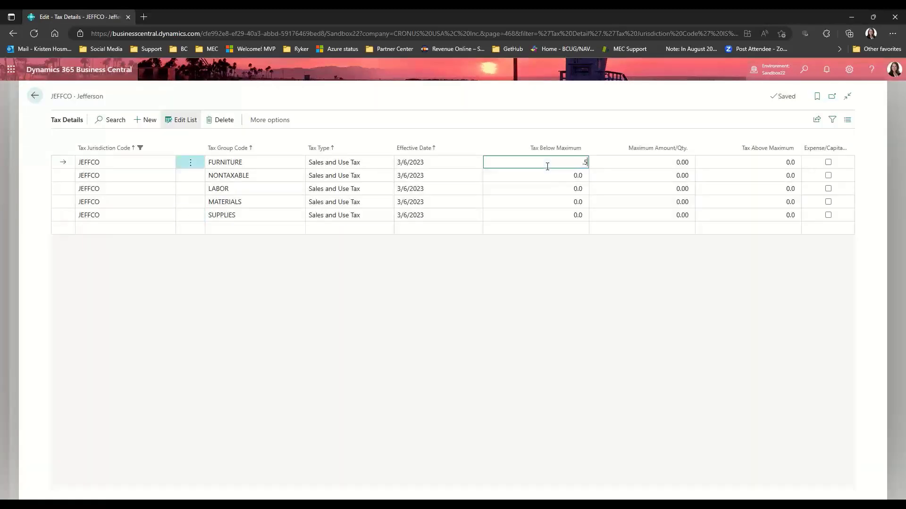
key("Return")
key("Return")
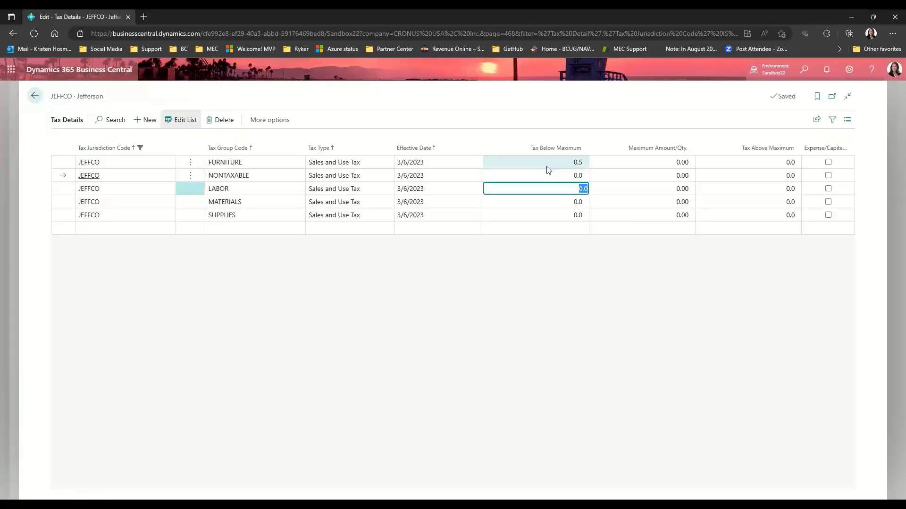
type(".5")
key("Return")
type(".5")
key("Return")
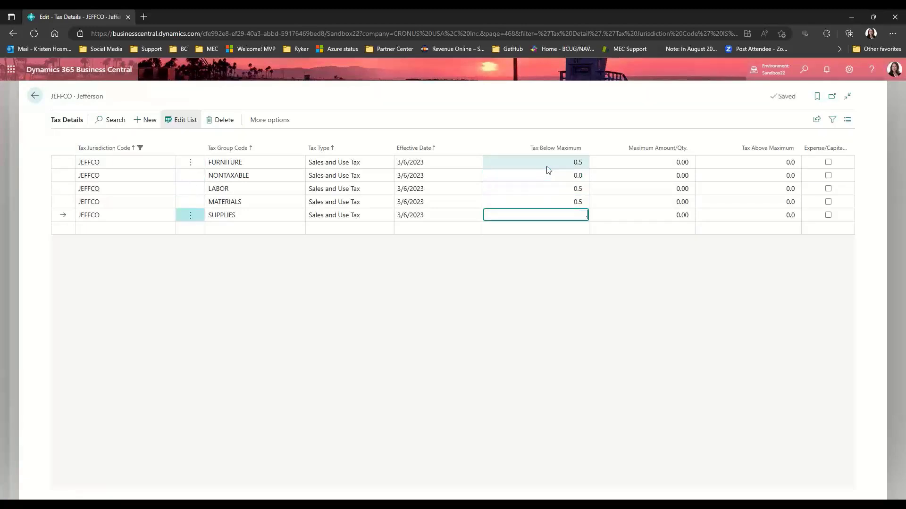
type(".5")
key("Up")
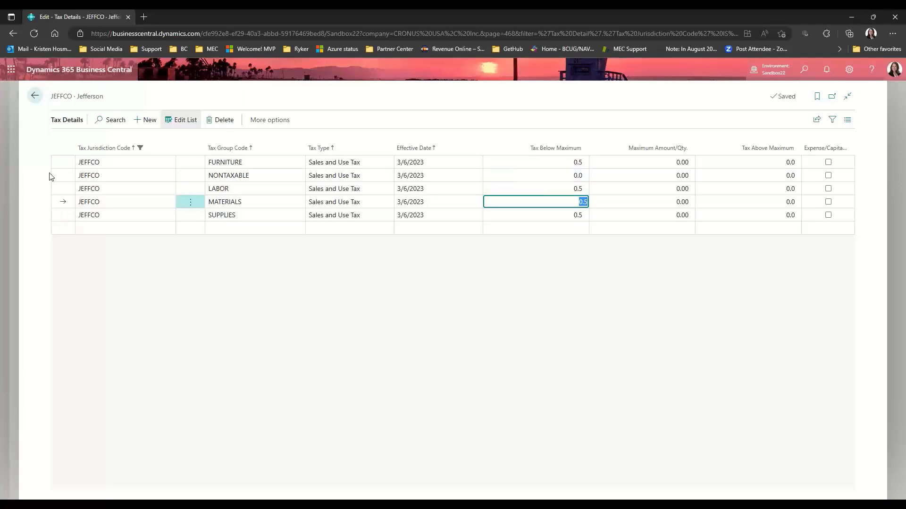
In the RTD Greater Denver tax details, set the blank line to FURNITURE with Tax Below Maximum 1, accepting the update of related records.
left_click(37, 98)
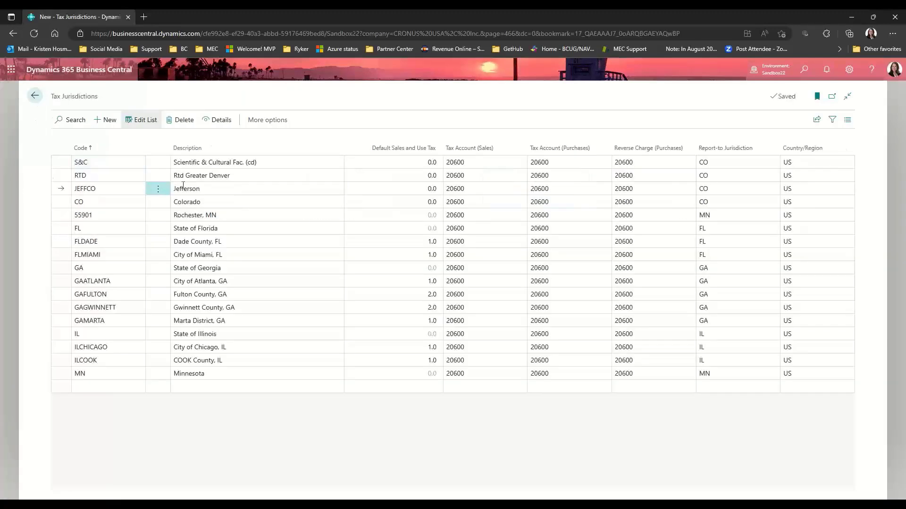
left_click(191, 178)
left_click(219, 119)
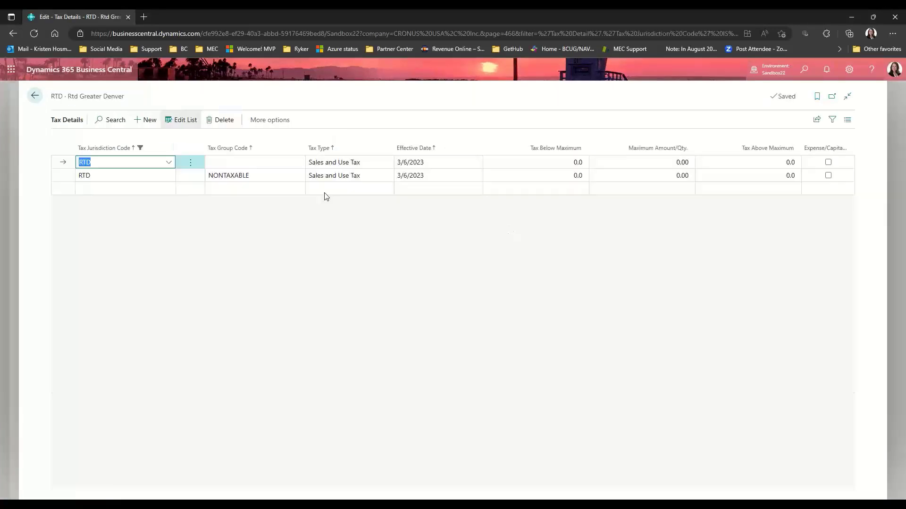
left_click(231, 162)
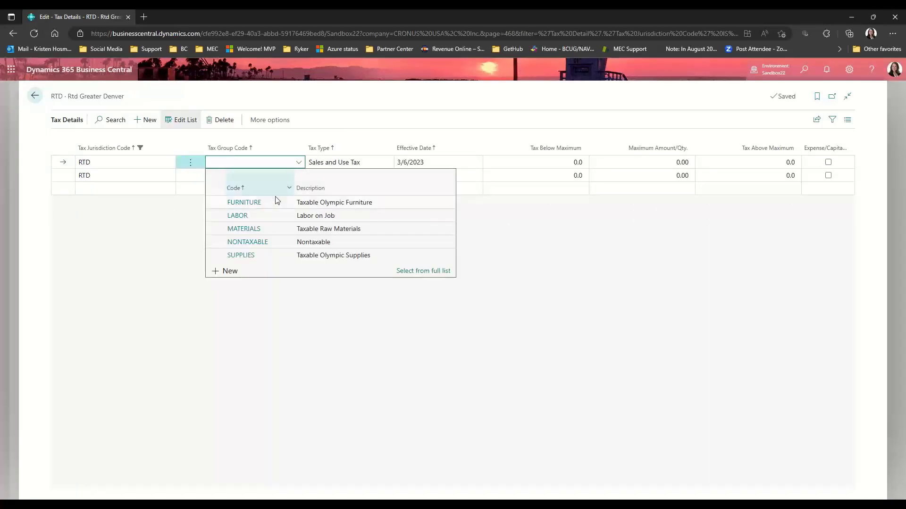
left_click(260, 203)
key("Tab")
key("ctrl+c")
key("Tab")
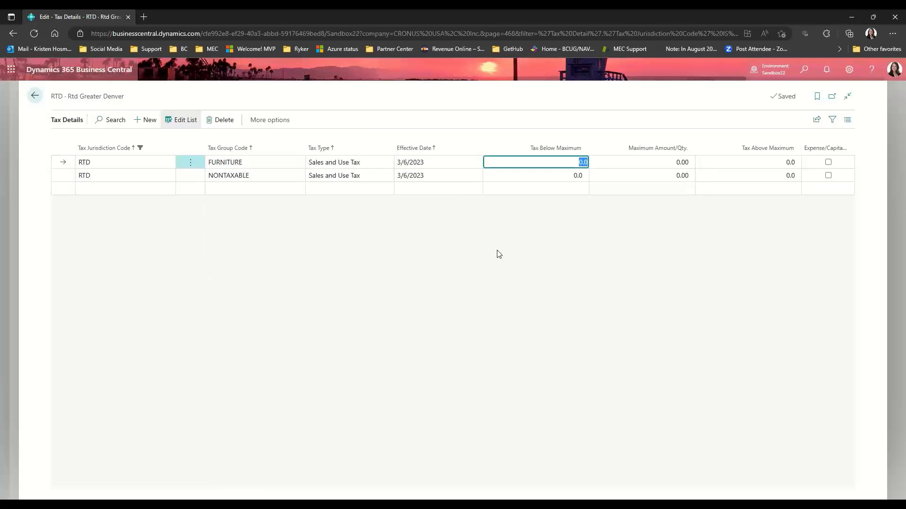
type("1")
key("Tab")
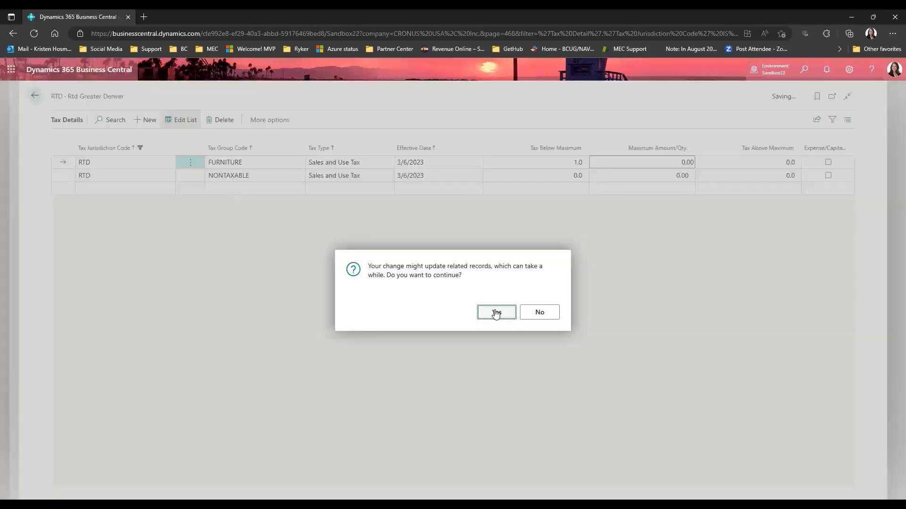
left_click(496, 314)
Add an RTD tax detail line for LABOR, effective today, 3/6/2023, with Tax Below Maximum 1.
left_click(285, 191)
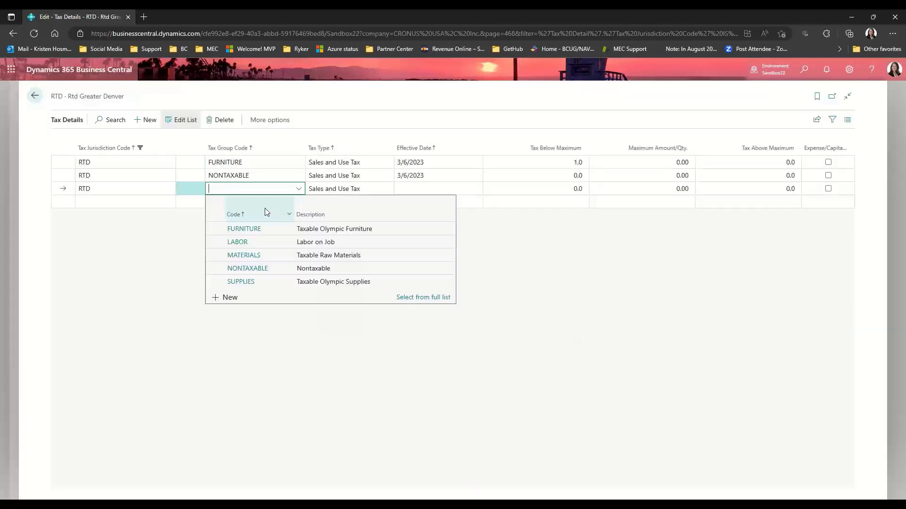
left_click(240, 244)
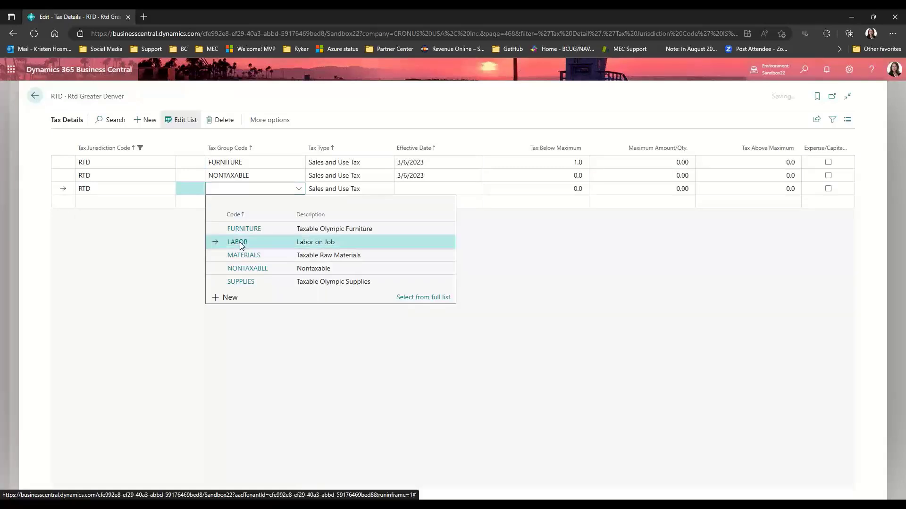
left_click(433, 188)
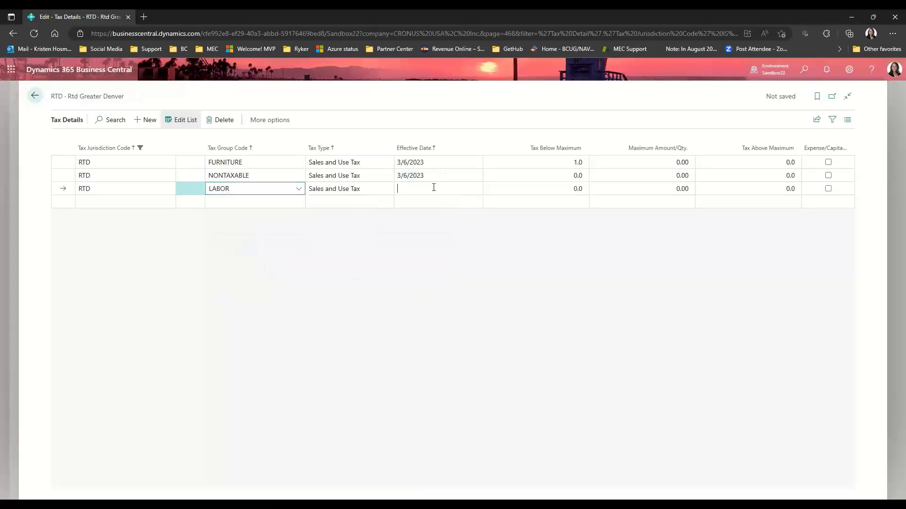
type("t")
key("Tab")
type("1")
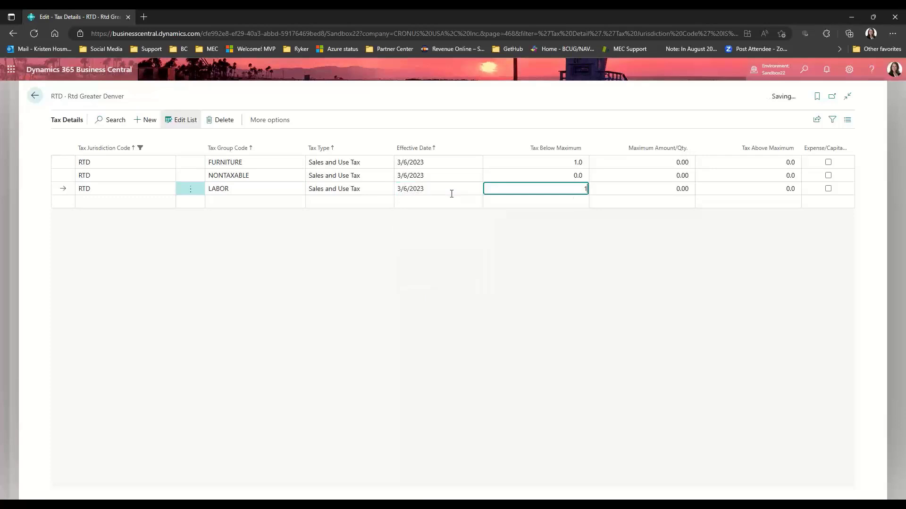
Add an RTD tax detail line for MATERIALS, effective 3/6/2023, with Tax Below Maximum 1.
left_click(264, 202)
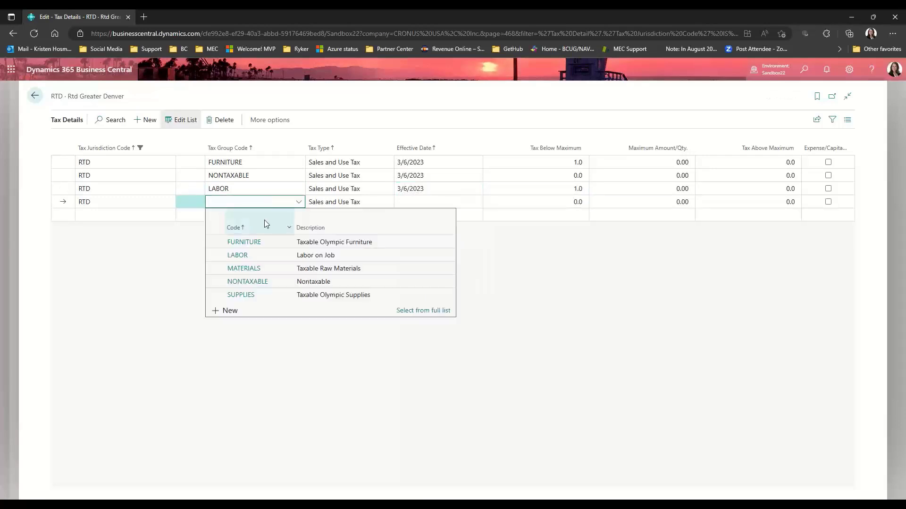
left_click(244, 268)
left_click(451, 202)
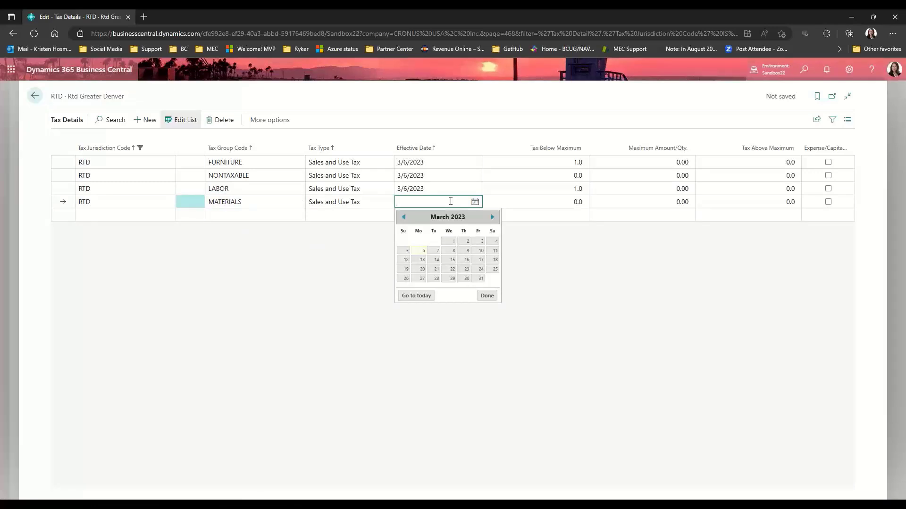
left_click(817, 121)
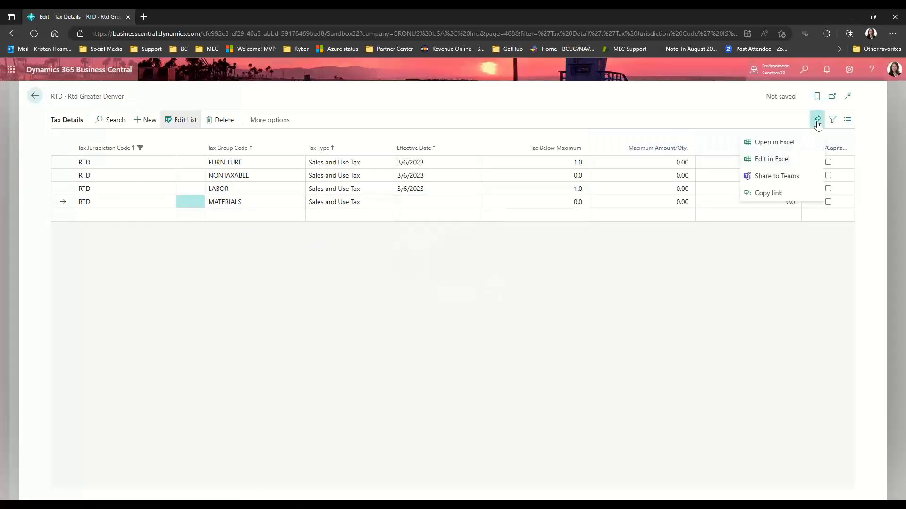
left_click(430, 201)
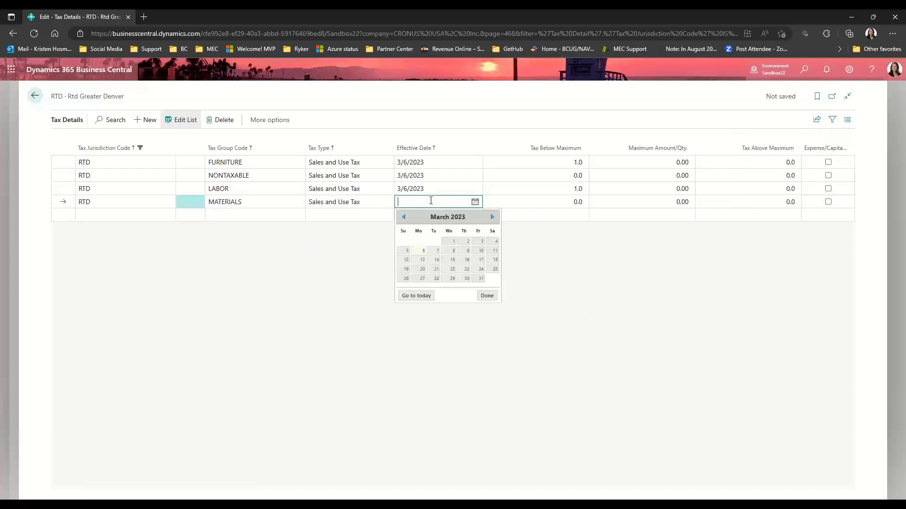
type("3/6/2023")
key("Tab")
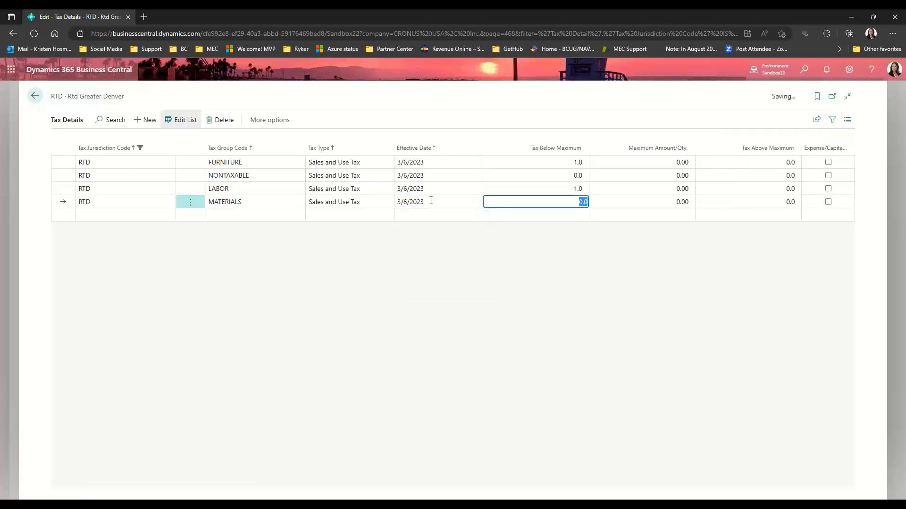
type("1")
key("Tab")
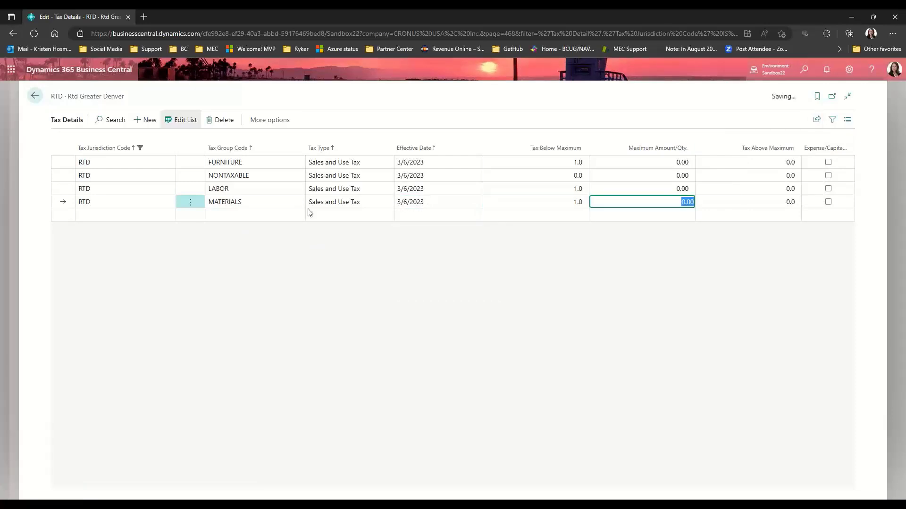
Add an RTD tax detail line for SUPPLIES, effective 3/6/2023, with Tax Below Maximum 1.
left_click(275, 218)
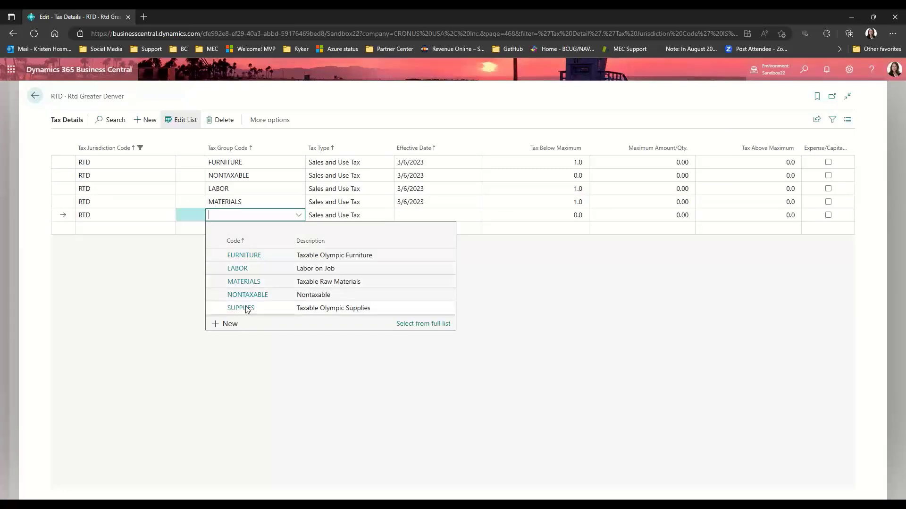
key("Return")
left_click(454, 216)
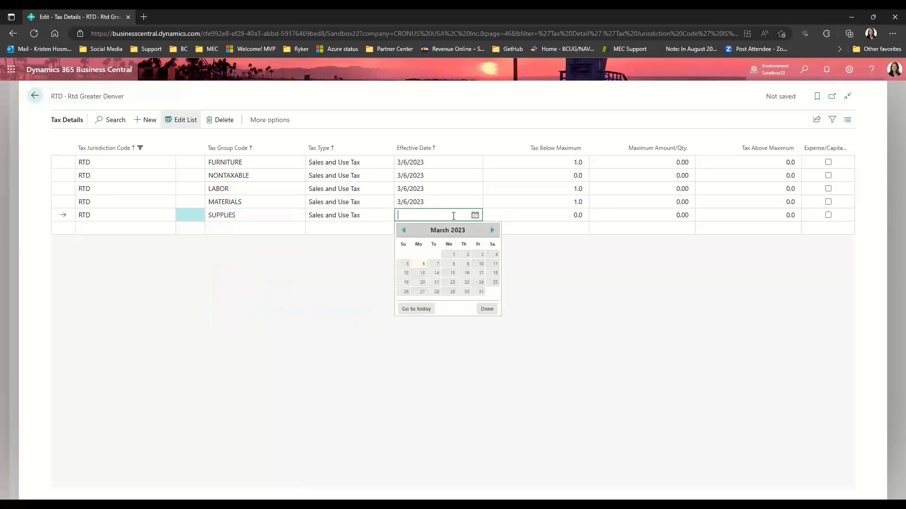
key("ctrl+v")
key("Tab")
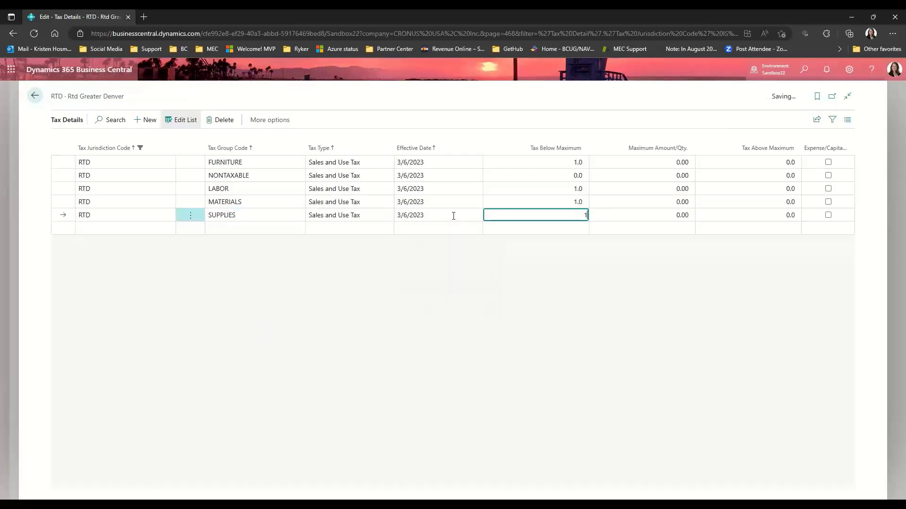
type("1")
key("Tab")
Open the S&C tax details and set the blank line to FURNITURE with Tax Below Maximum 0.1, accepting the update of related records.
left_click(36, 97)
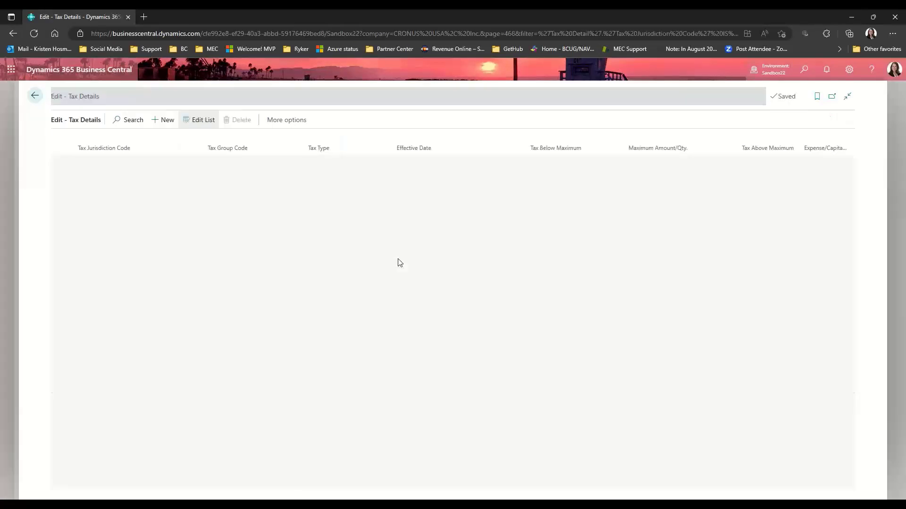
left_click(245, 164)
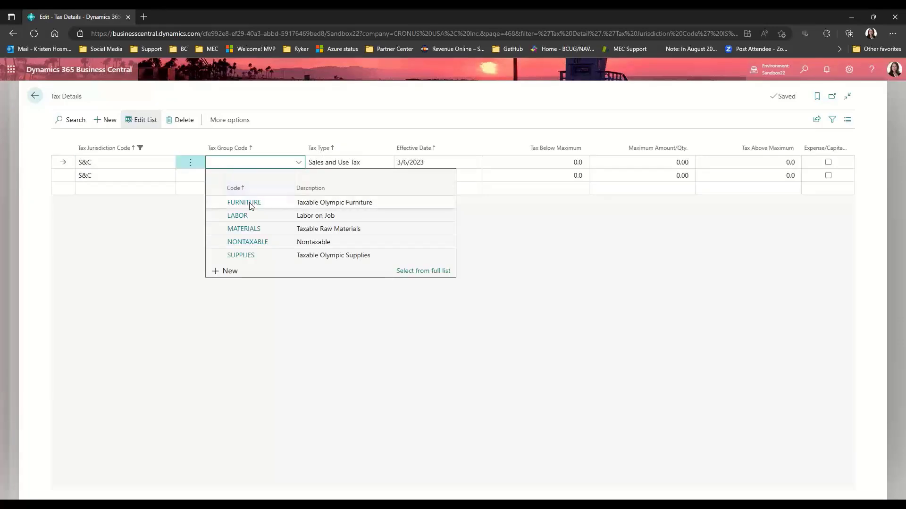
left_click(251, 203)
key("Return")
key("ctrl+c")
left_click(531, 164)
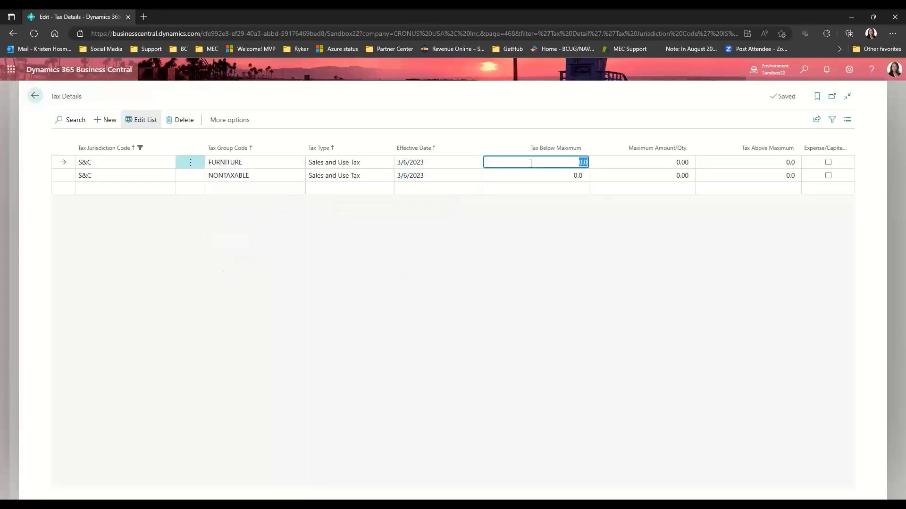
type(".1")
left_click(277, 192)
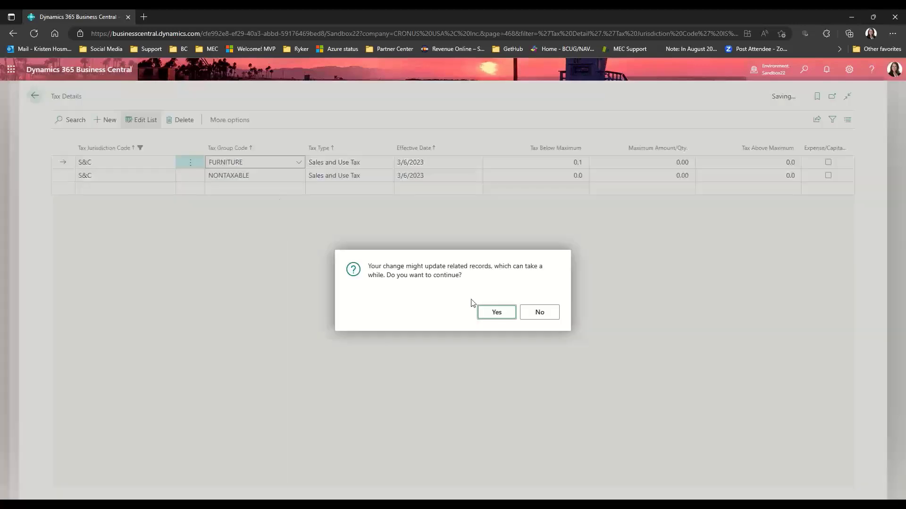
left_click(487, 313)
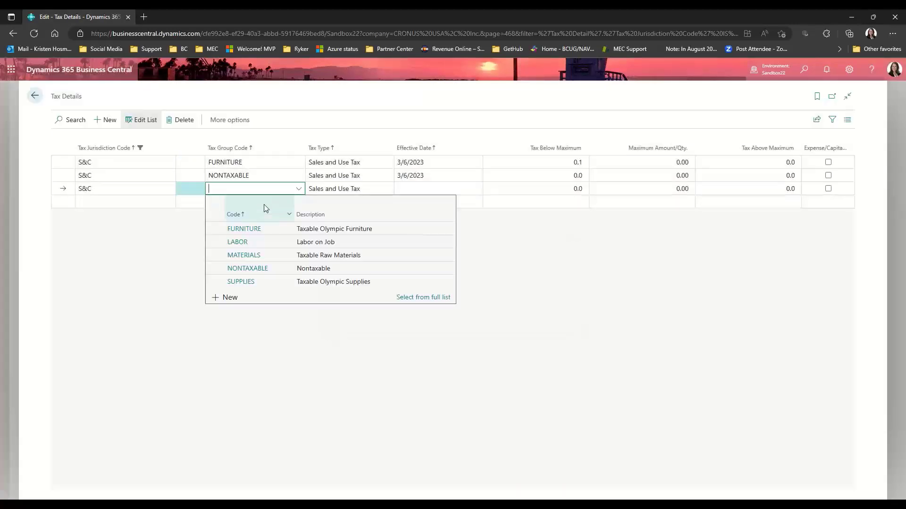
Add an S&C tax detail line for LABOR with Tax Below Maximum 0.1.
left_click(238, 242)
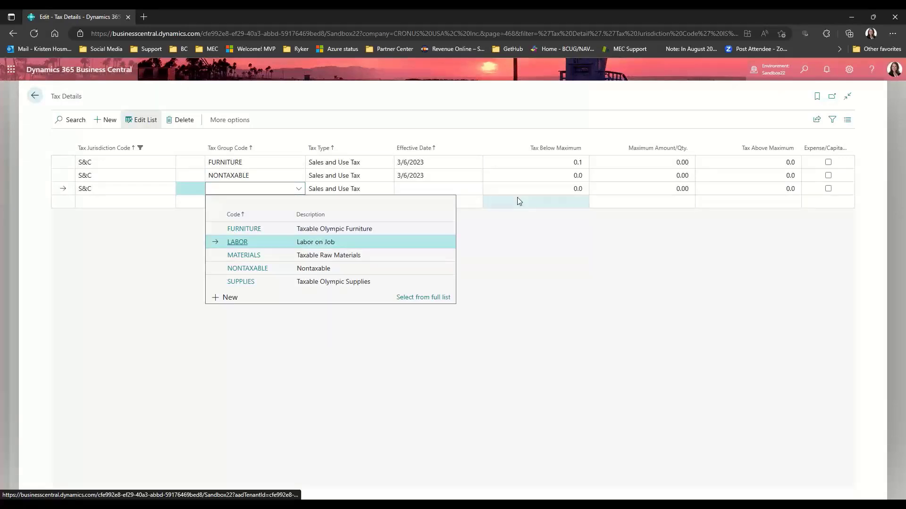
left_click(528, 192)
type(".1")
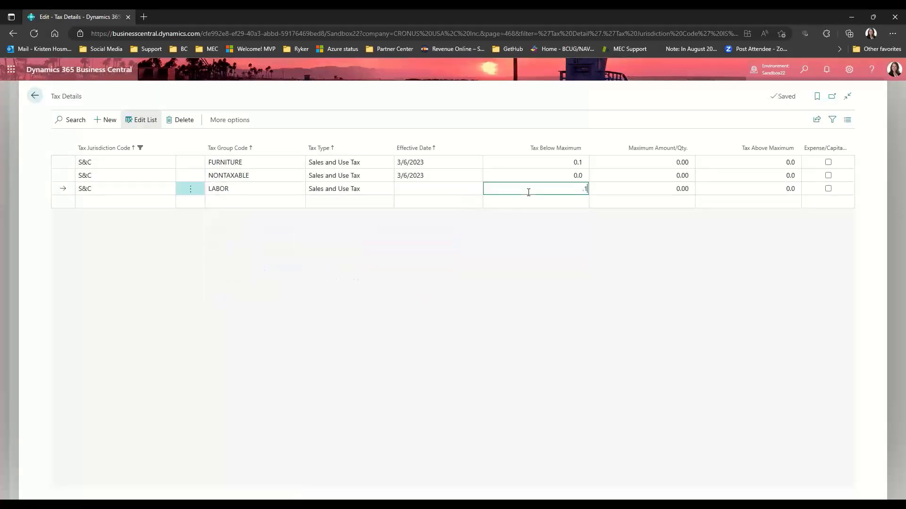
key("Tab")
Add an S&C tax detail line for MATERIALS, effective today, 3/6/2023, with Tax Below Maximum 0.1.
left_click(262, 202)
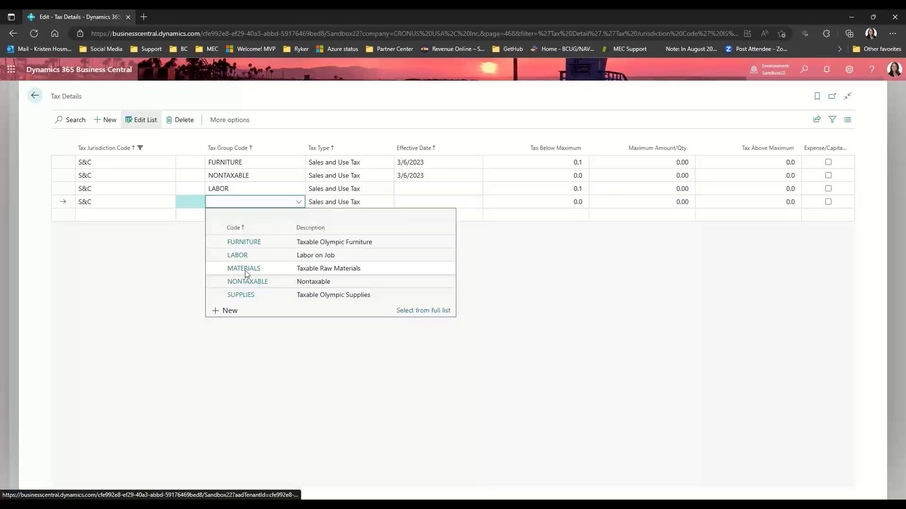
left_click(245, 268)
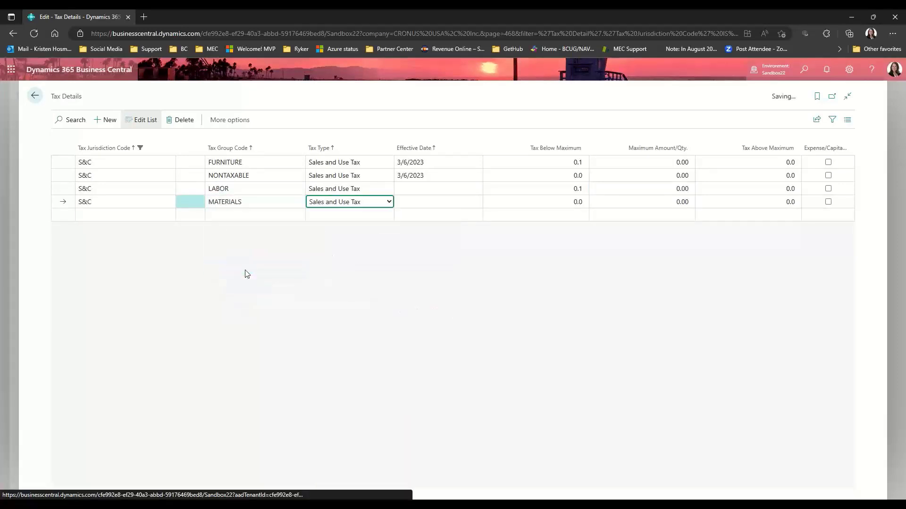
key("Tab")
type("t")
key("Tab")
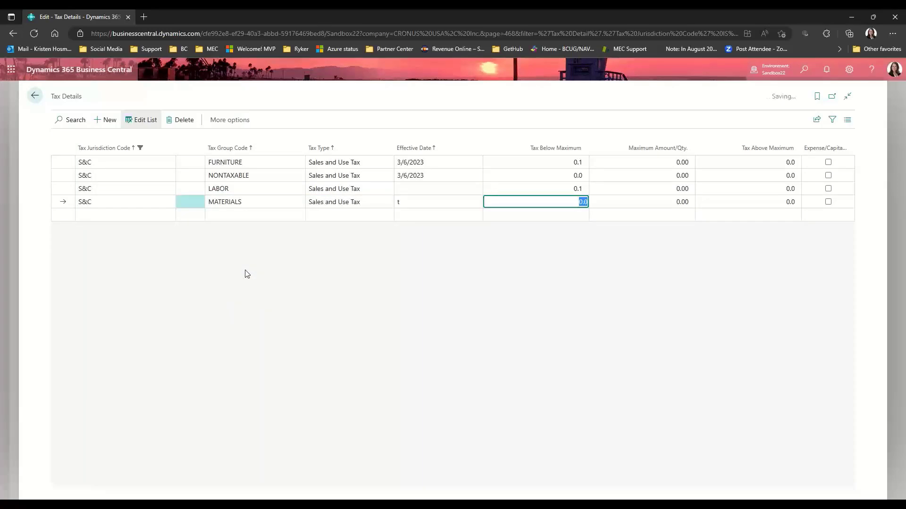
type(".1")
key("Tab")
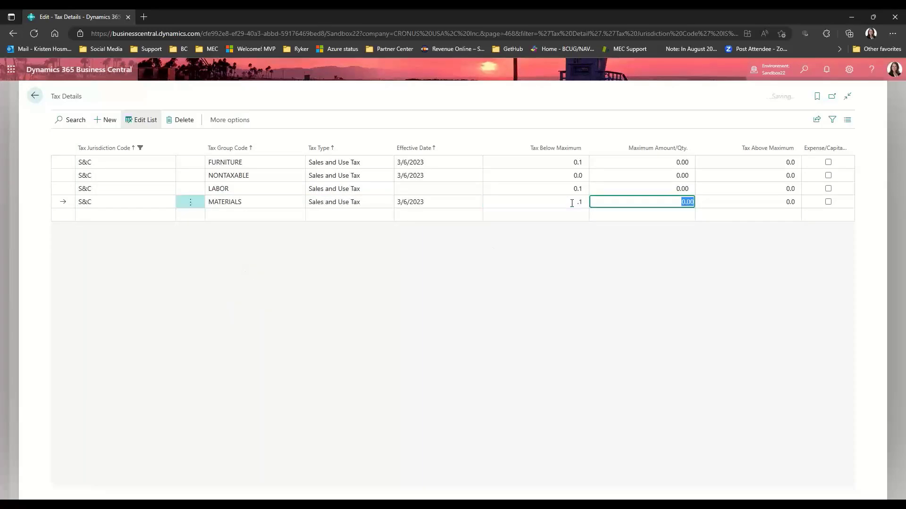
Add an S&C tax detail line for SUPPLIES, effective 3/6/2023, with Tax Below Maximum 0.1.
left_click(242, 215)
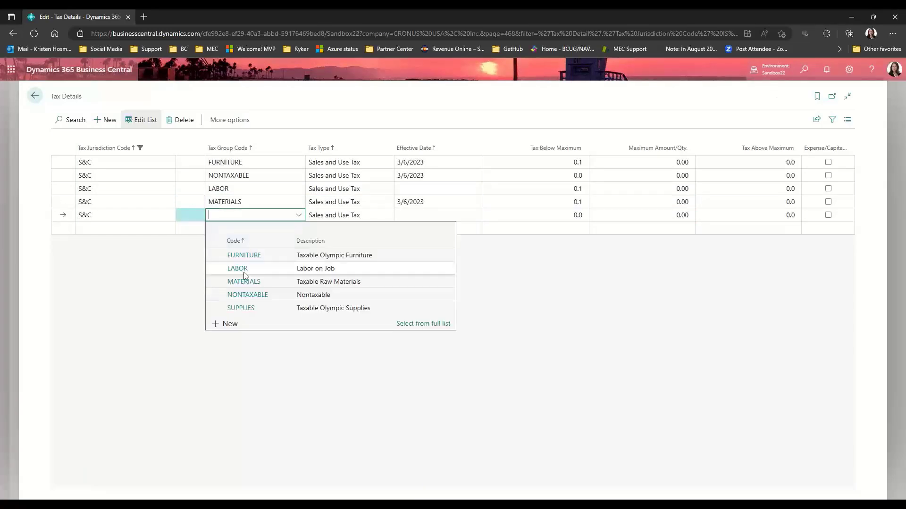
left_click(241, 308)
key("Tab")
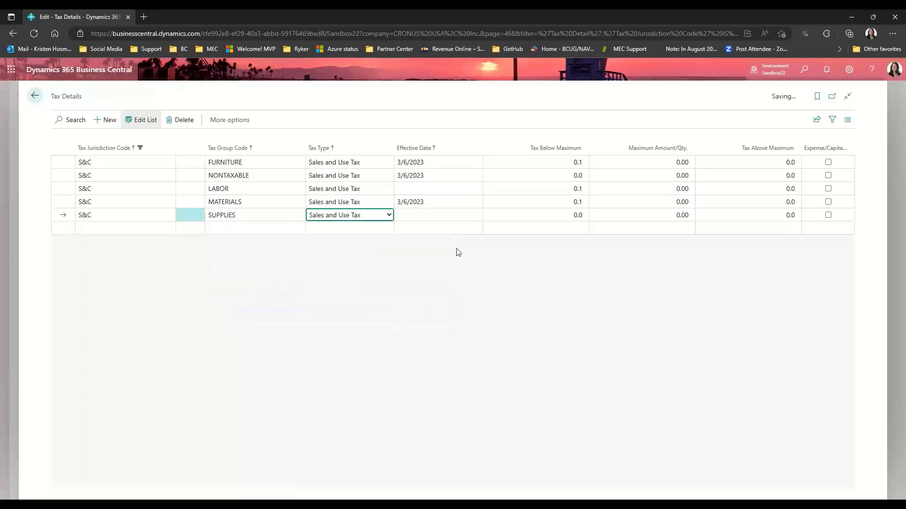
key("Tab")
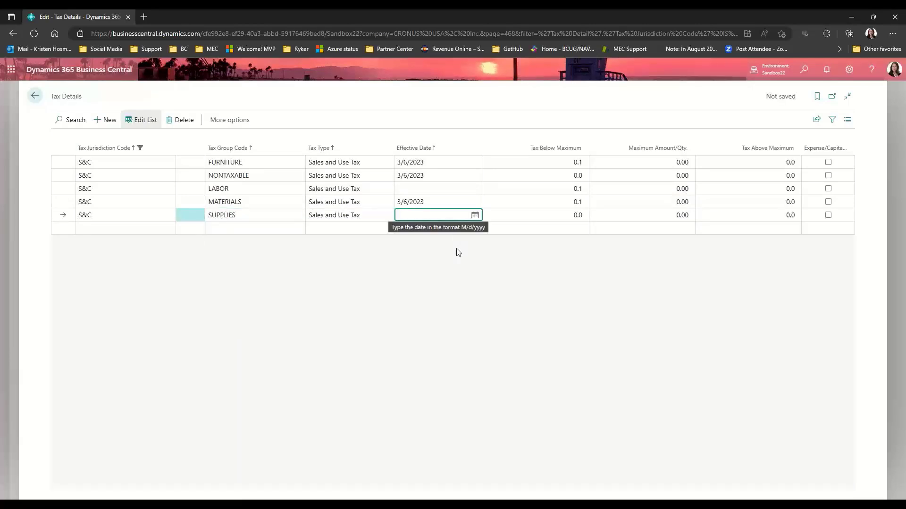
type("3/6/2023")
key("Tab")
type(".1")
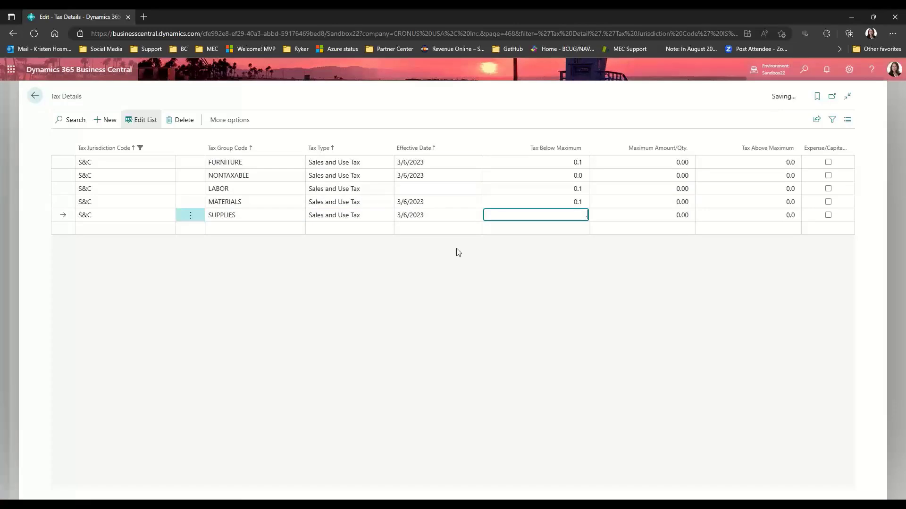
Set the effective date of the S&C LABOR line to 3/6/2023, accepting the update of related records.
left_click(448, 188)
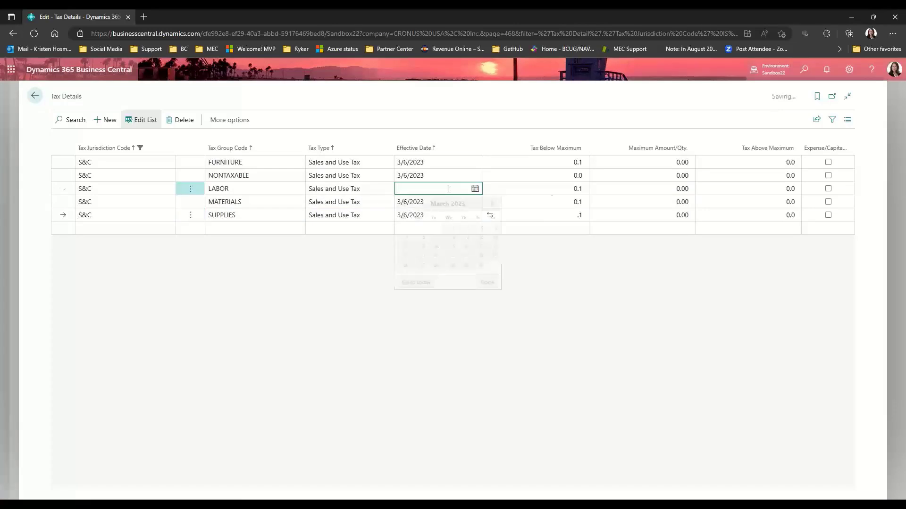
key("ctrl+v")
key("Tab")
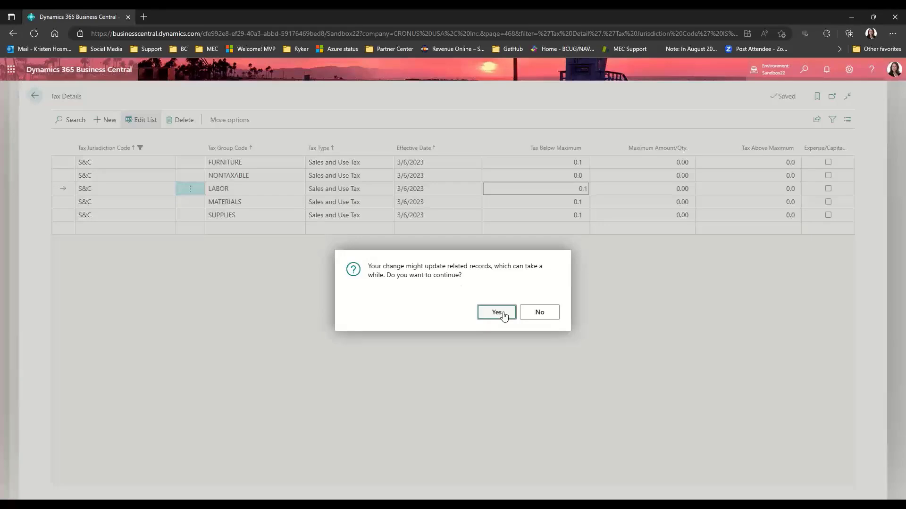
left_click(500, 315)
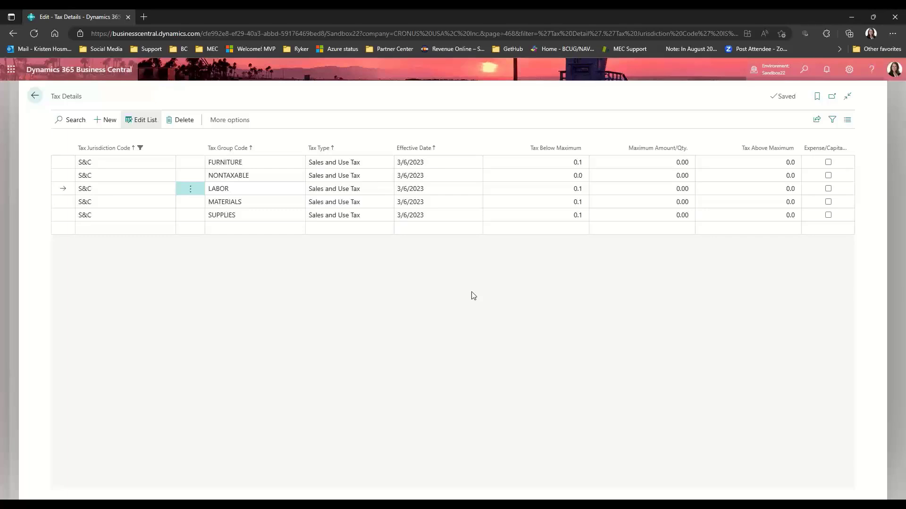
Review the available Tax Type options on the S&C SUPPLIES line without choosing another one.
left_click(372, 215)
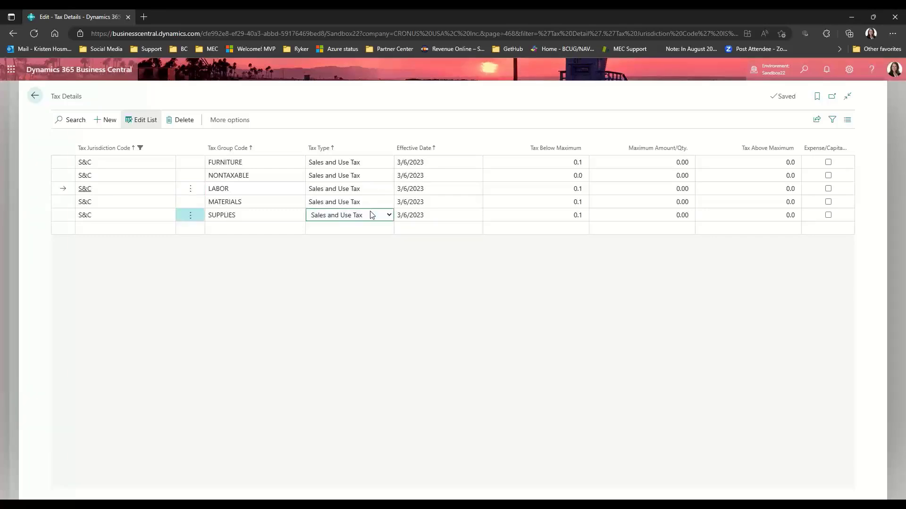
left_click(372, 215)
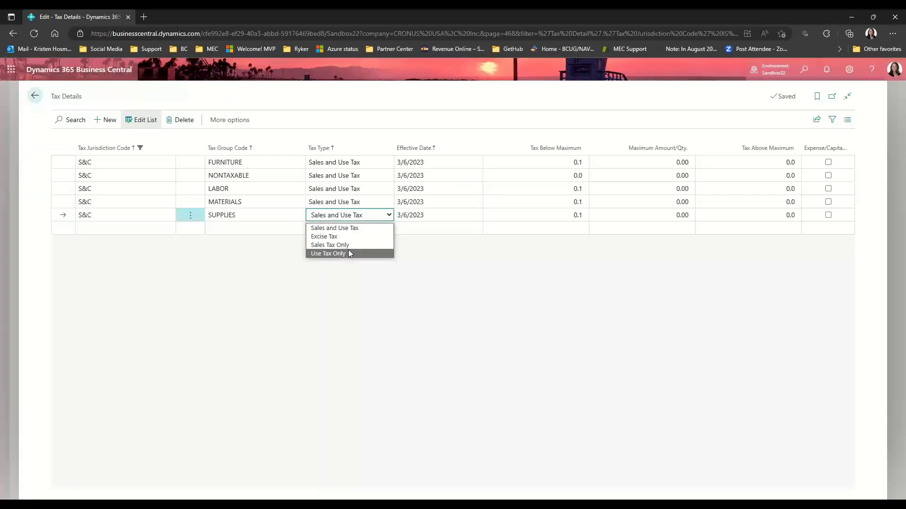
left_click(276, 273)
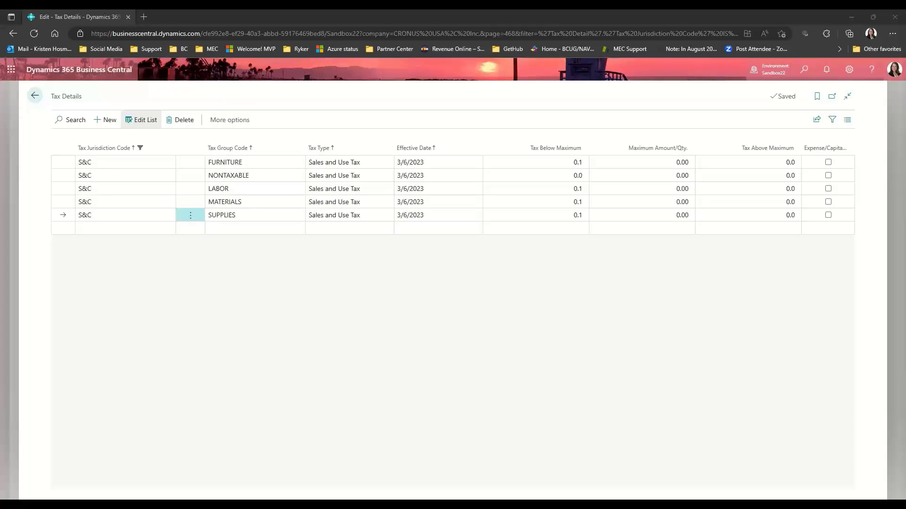
Return to the tax jurisdictions list, select the S&C, RTD, JEFFCO and CO rows, and compare them with the 80470 breakdown slide.
left_click(36, 97)
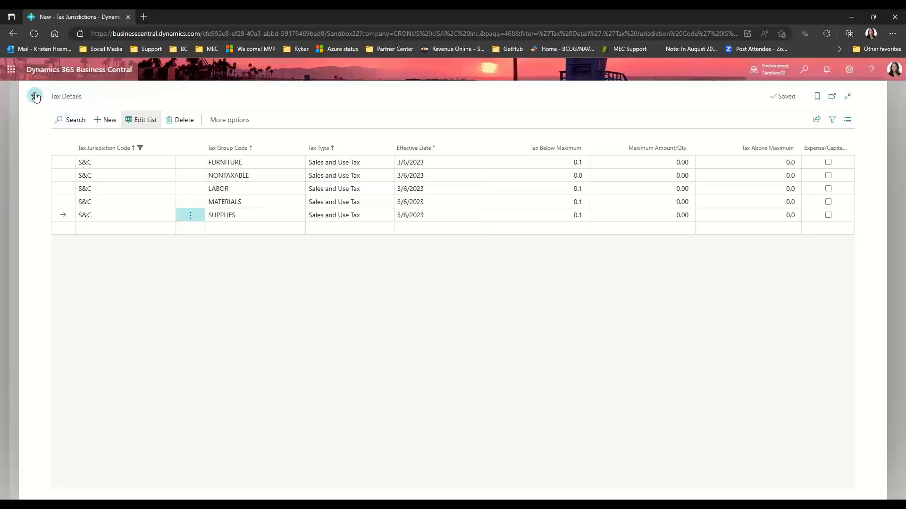
left_click(246, 201, "shift")
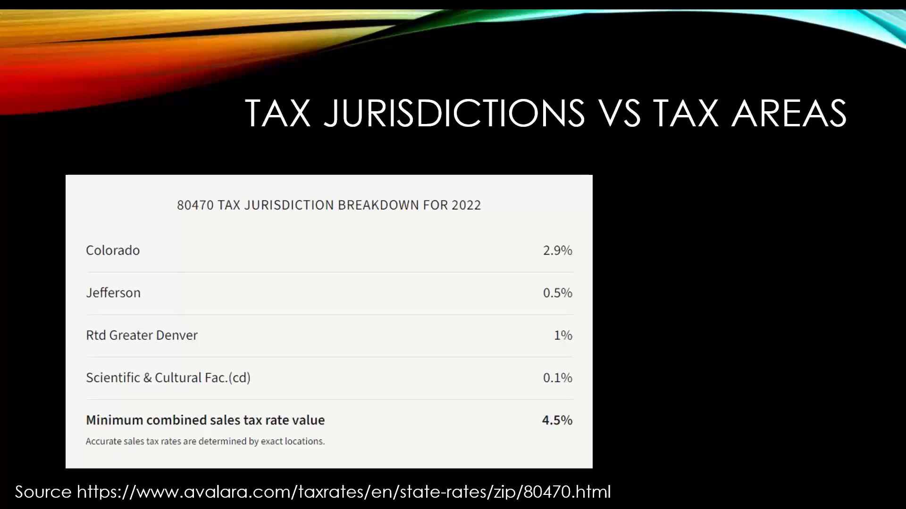
key("alt+Tab")
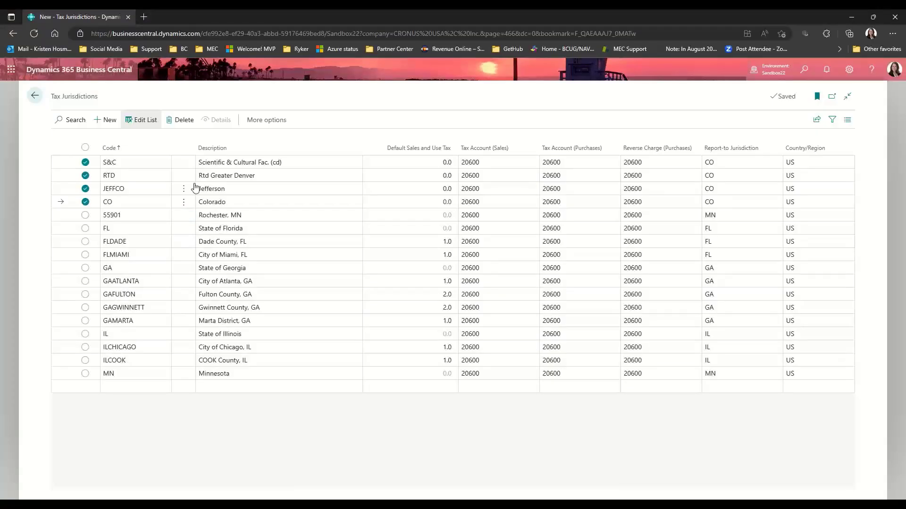
Leave the tax jurisdictions and open the list of tax areas.
left_click(35, 96)
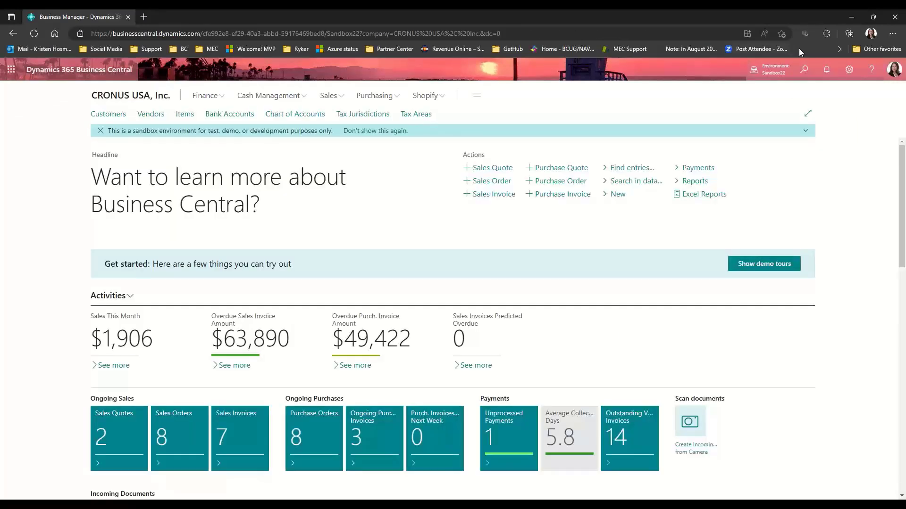
left_click(415, 115)
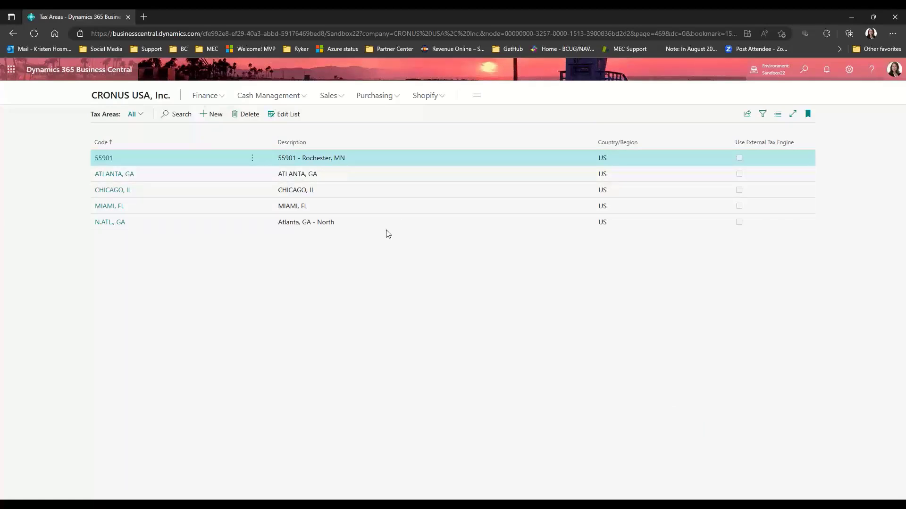
Create a new tax area with code 80470 and description "80470 - Confier, CO".
left_click(206, 116)
type("80")
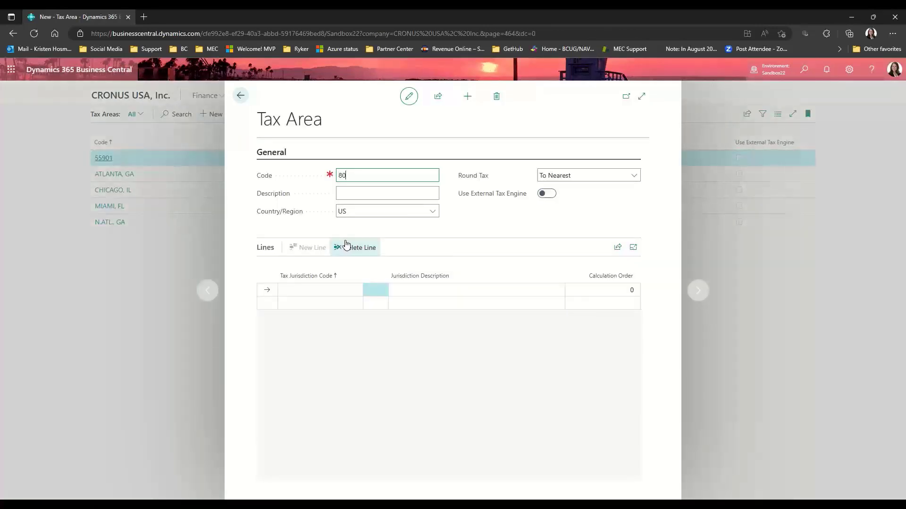
type("470")
key("Tab")
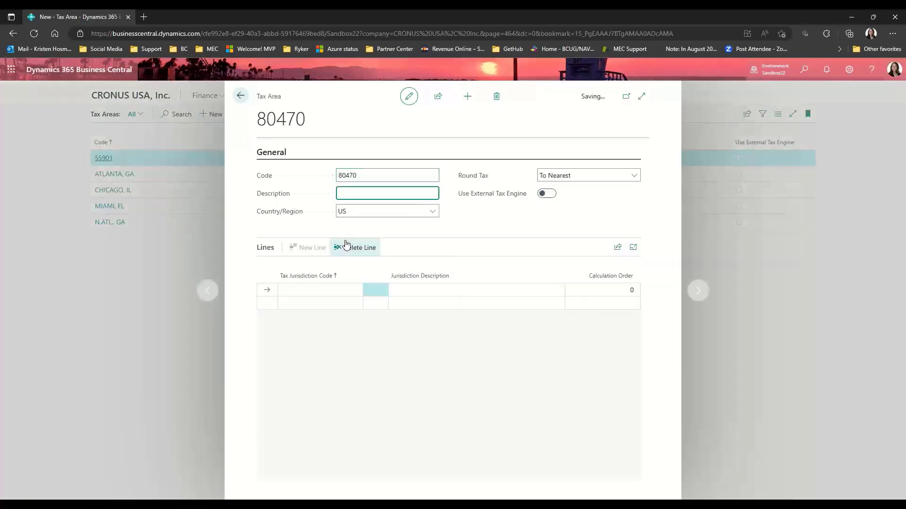
type("80470 - Confier, CO")
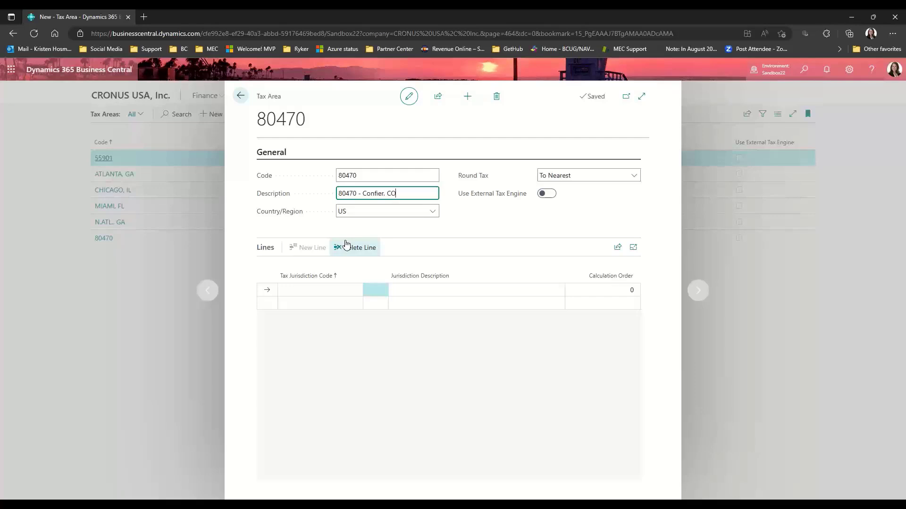
key("Tab")
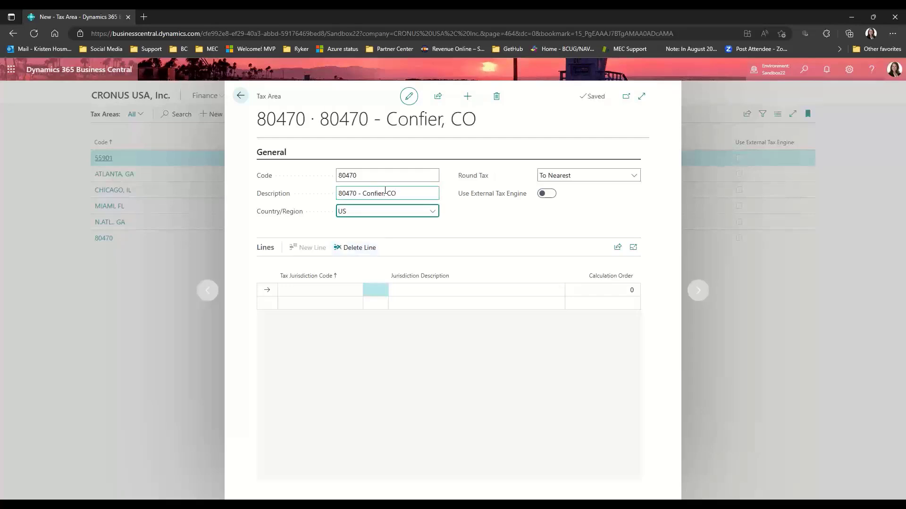
Add the tax jurisdictions CO, JEFFCO, RTD and S&C as lines of the 80470 tax area.
left_click(354, 291)
left_click(355, 291)
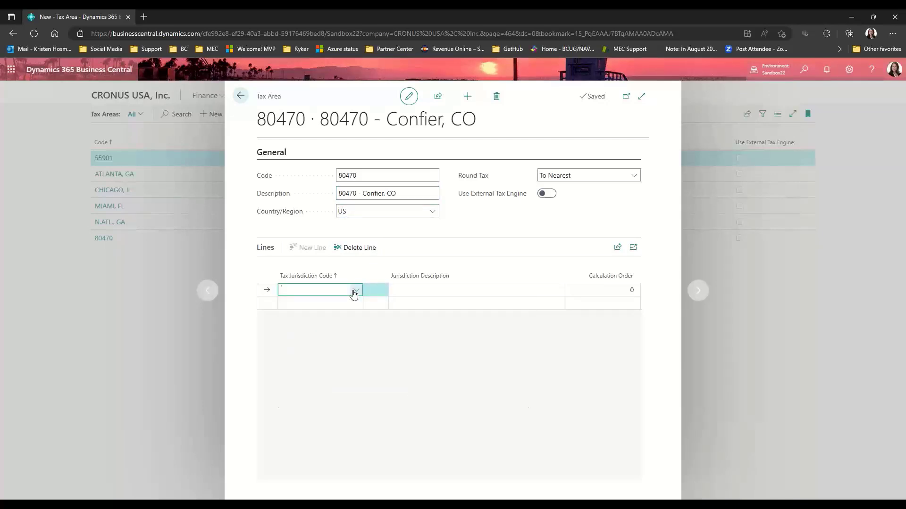
left_click(302, 343)
left_click(354, 304)
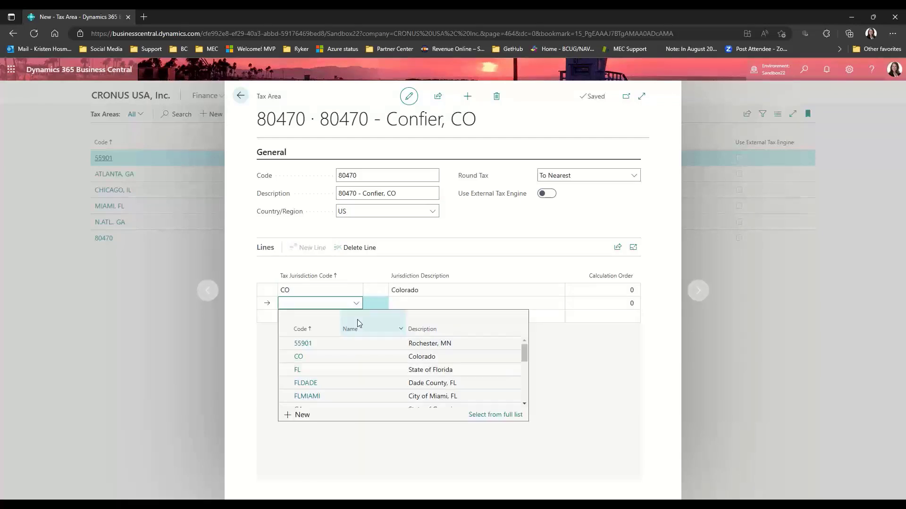
scroll(330, 375, "down", 4)
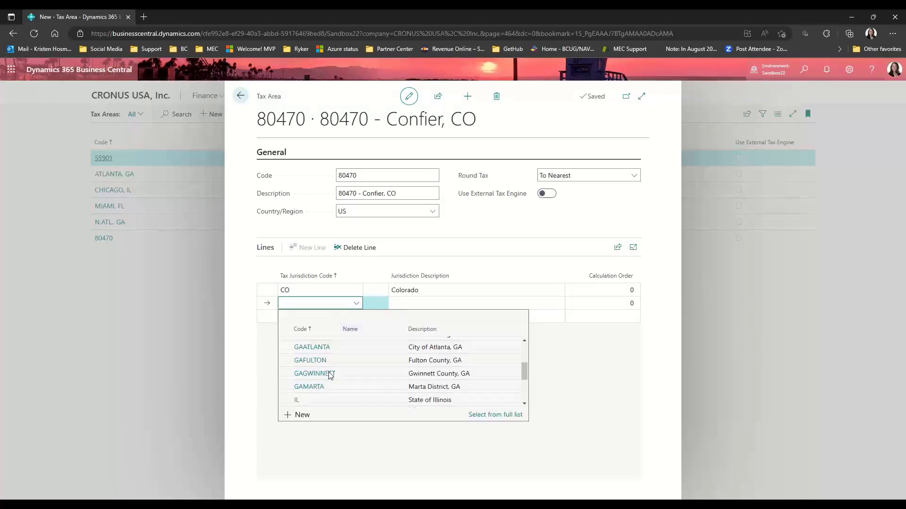
left_click(309, 387)
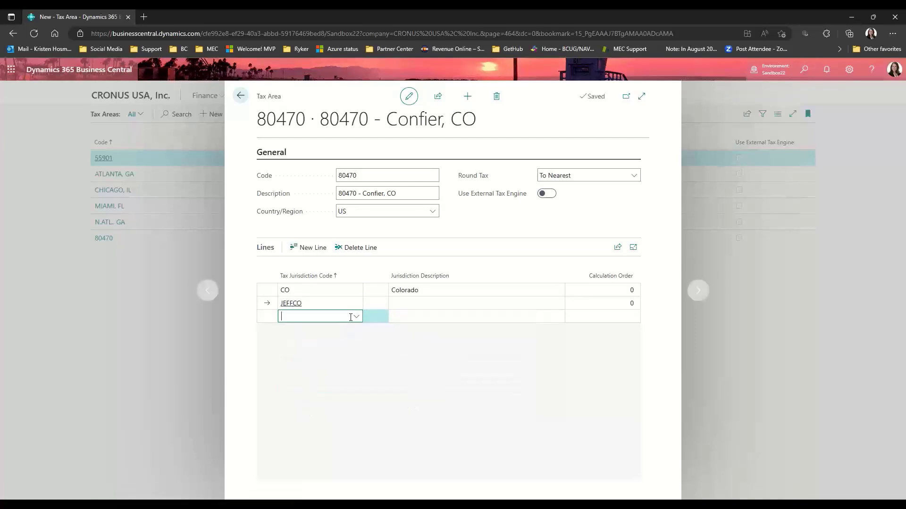
scroll(324, 404, "down", 5)
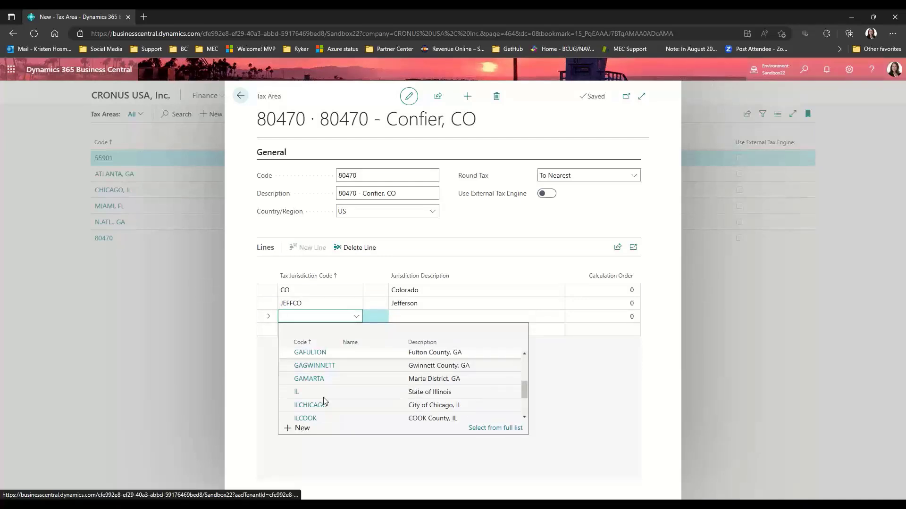
scroll(324, 402, "down", 2)
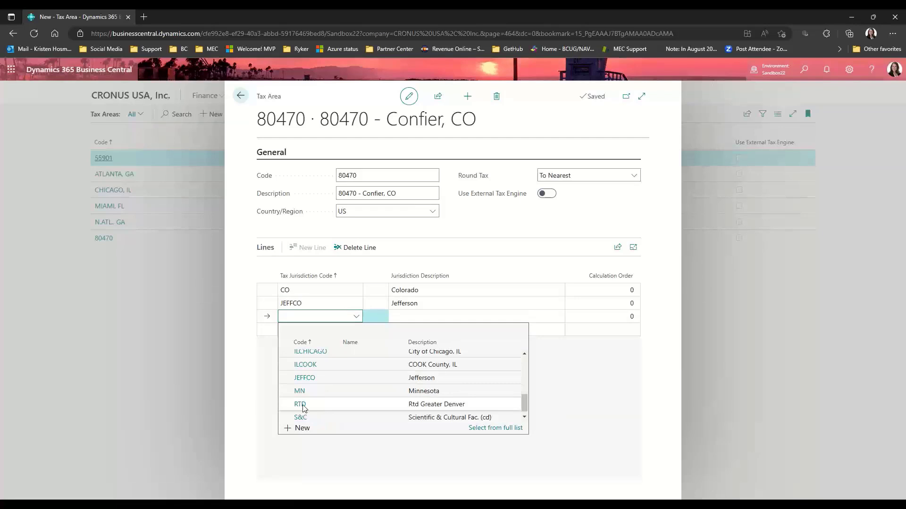
left_click(302, 404)
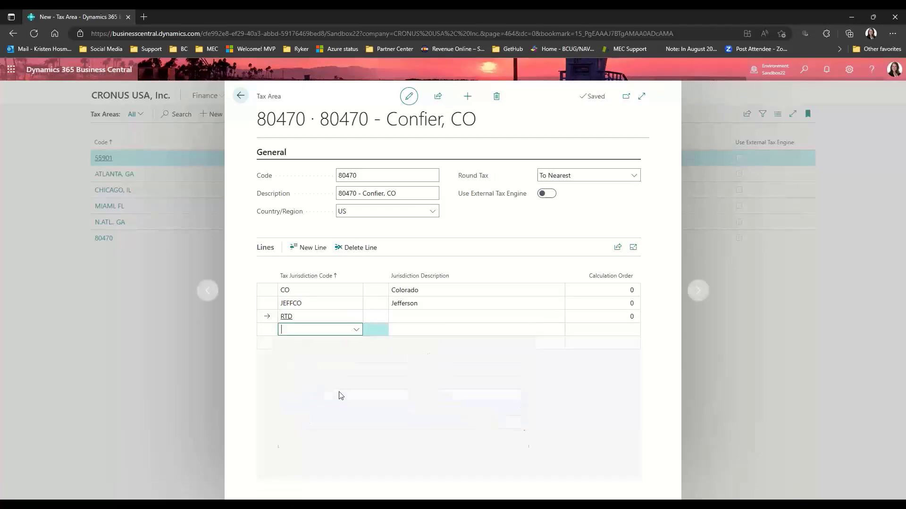
scroll(329, 407, "down", 1)
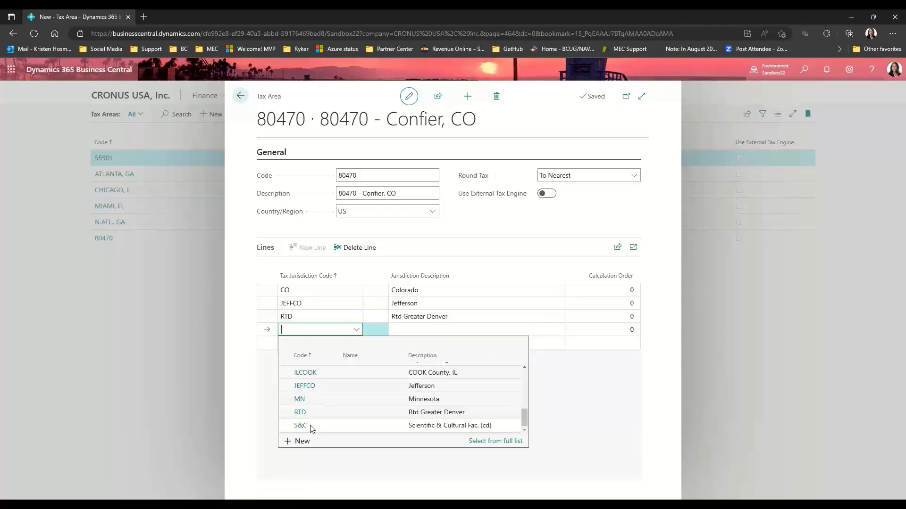
left_click(303, 427)
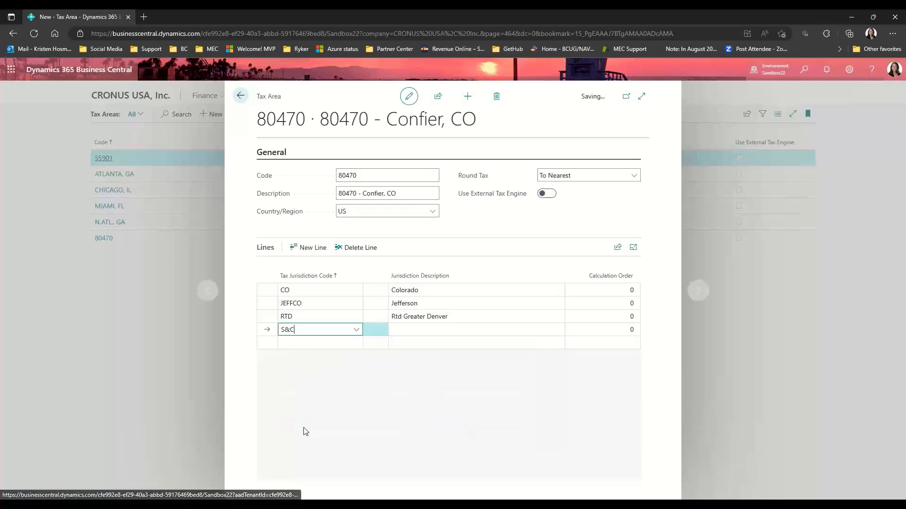
left_click(502, 319)
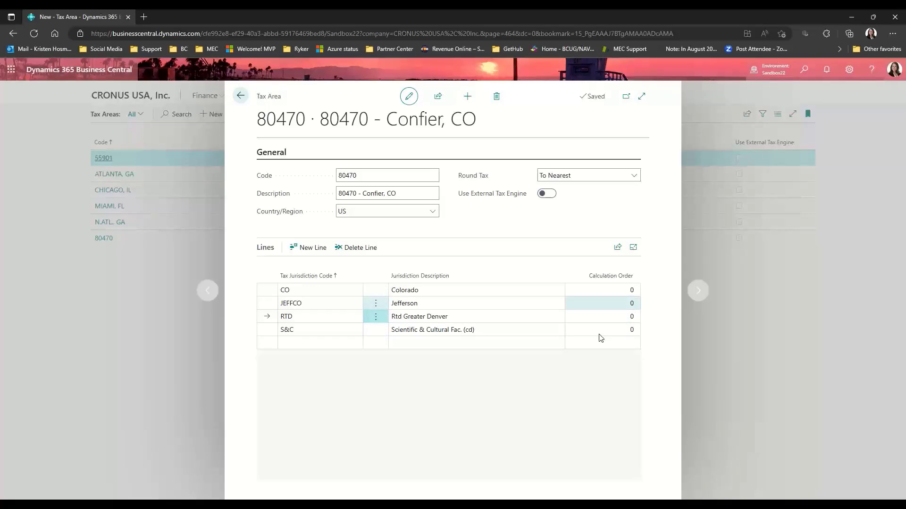
Set the calculation order to 1 for CO, 2 for JEFFCO and 3 for RTD.
left_click(602, 290)
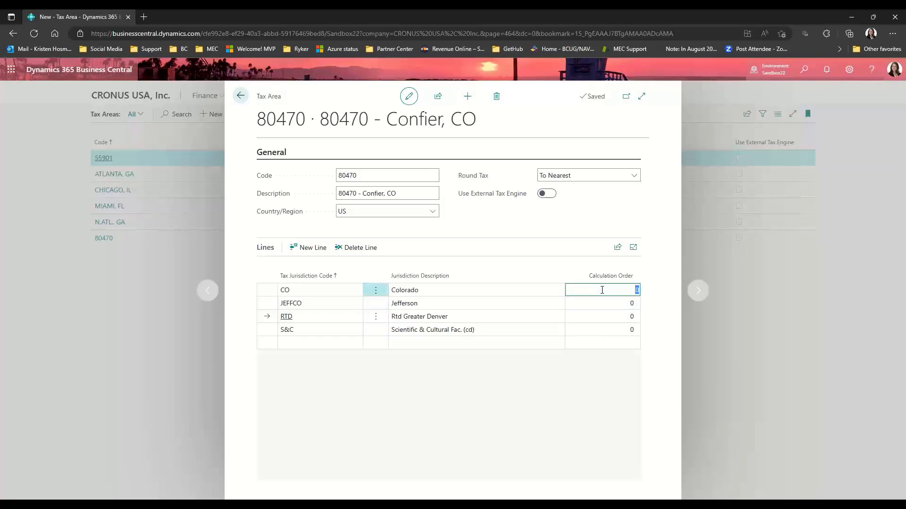
type("1")
key("Return")
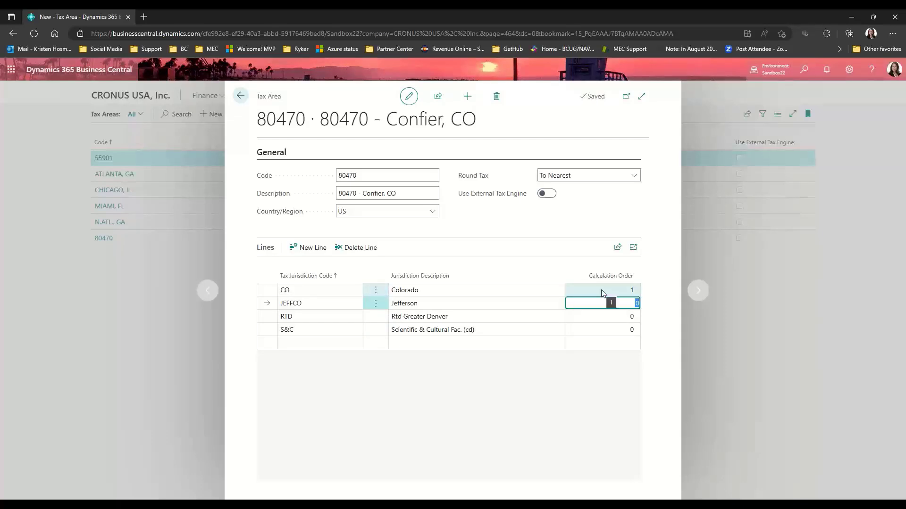
type("2")
key("Return")
type("3")
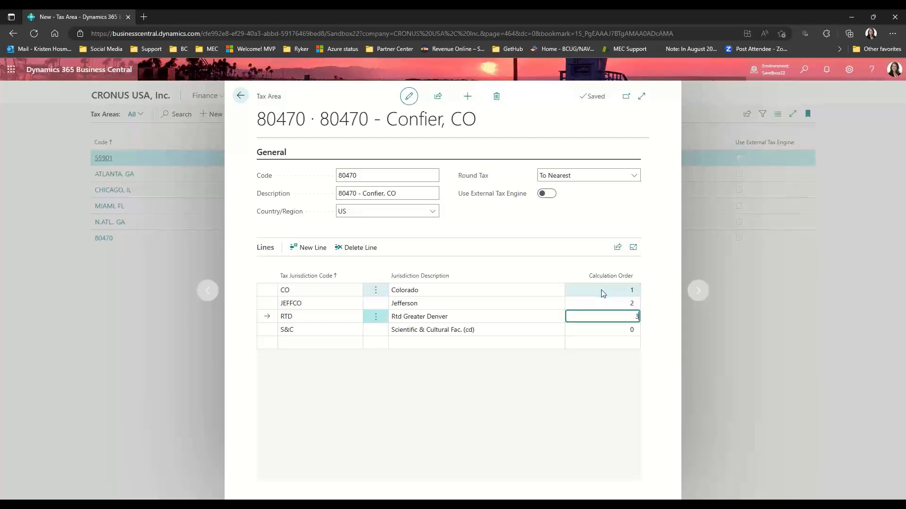
key("Return")
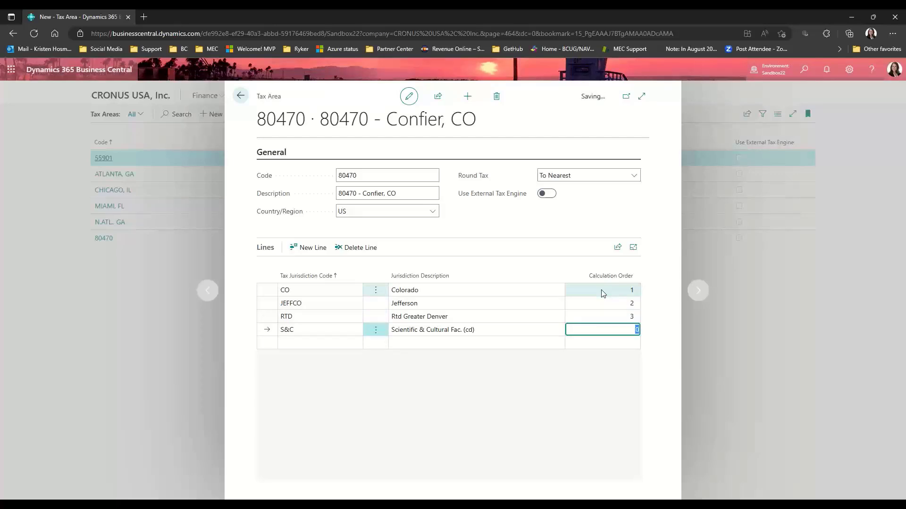
Reset the calculation order to 0 on the RTD, JEFFCO and CO lines.
key("Up")
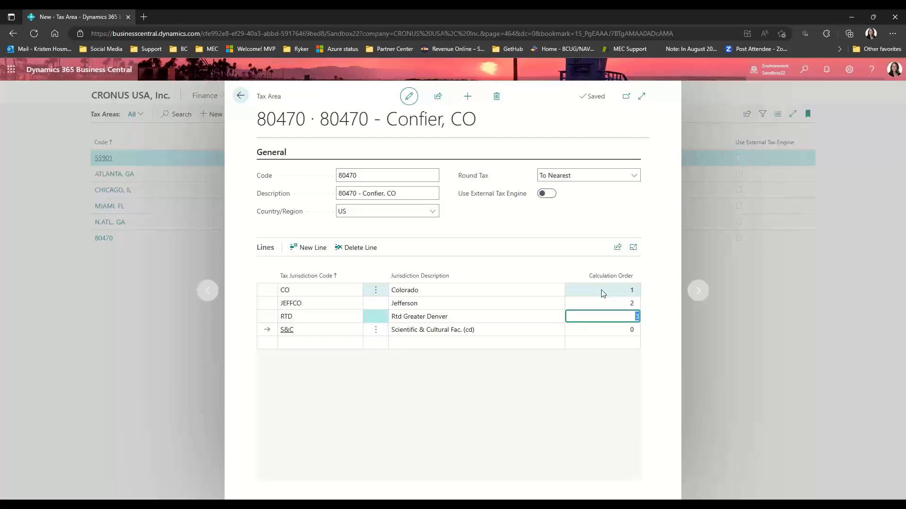
type("0")
key("Up")
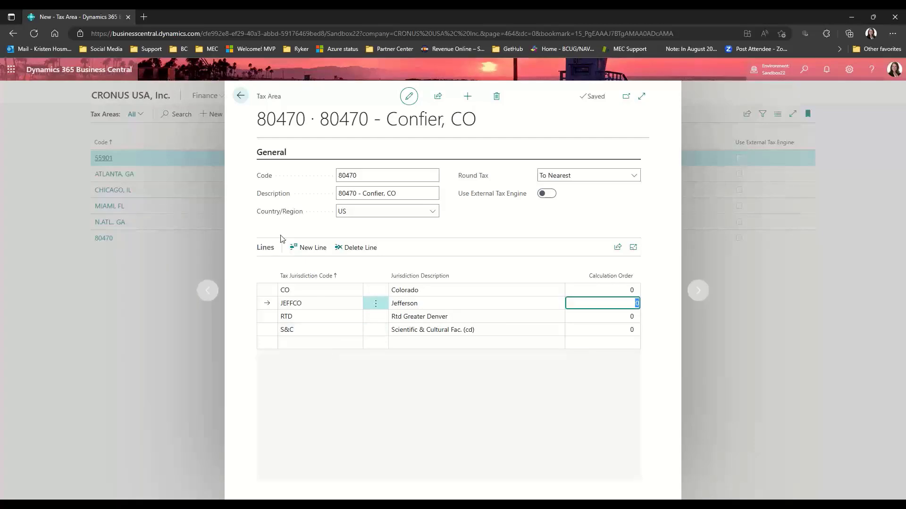
Leave the tax areas, open the customer card of Areopa Webinar and check its ZIP code.
left_click(242, 97)
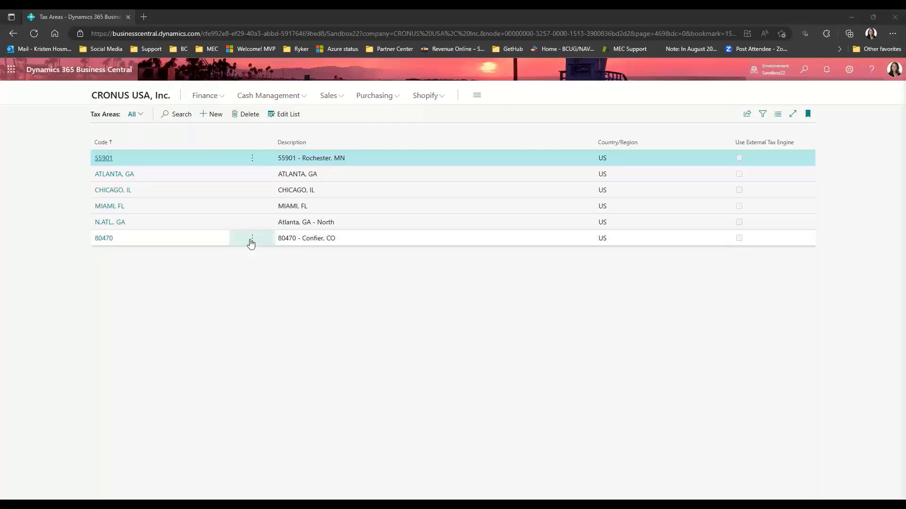
left_click(158, 100)
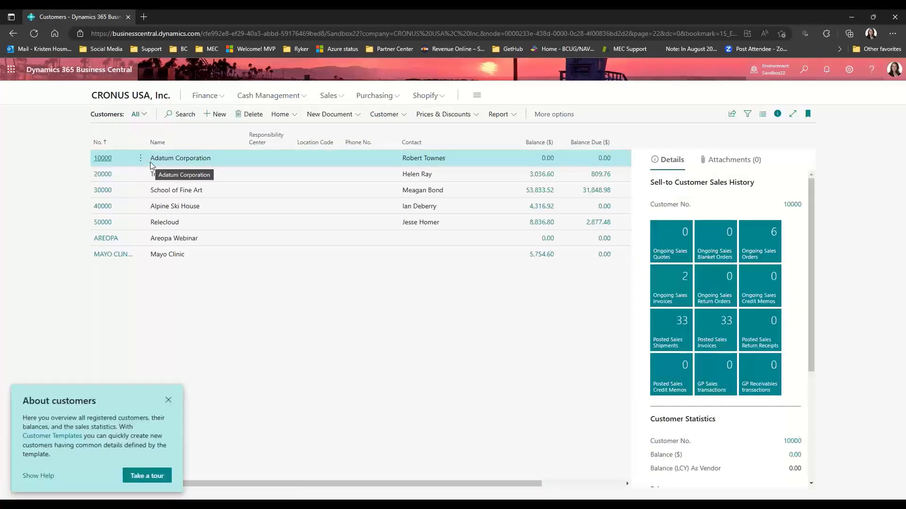
left_click(178, 240)
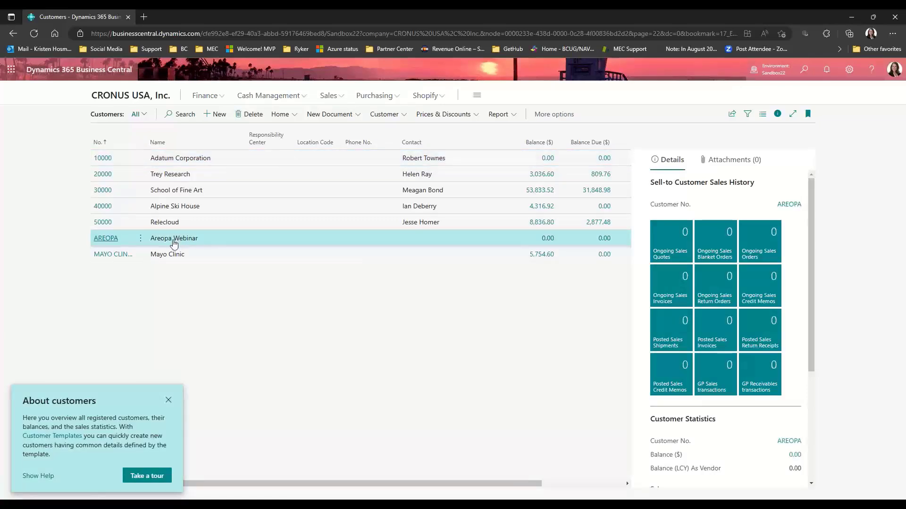
left_click(112, 244)
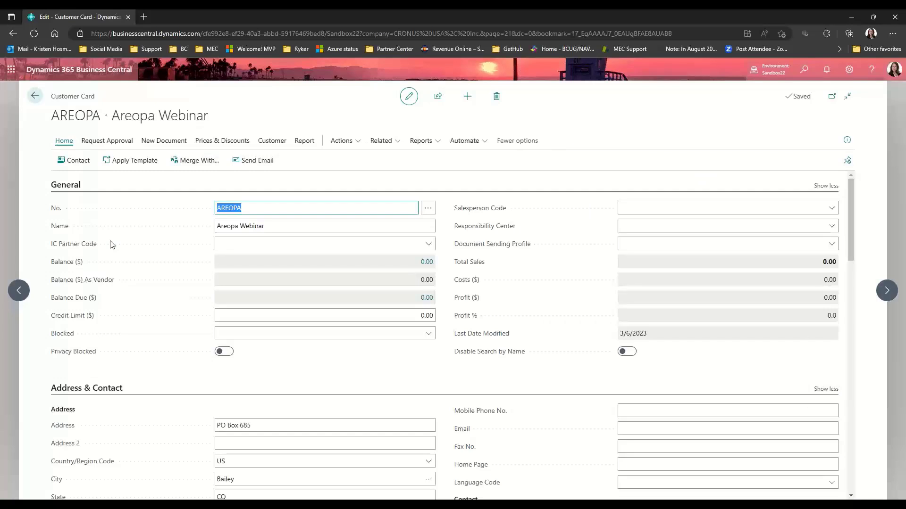
scroll(109, 241, "down", 3)
left_click(256, 367)
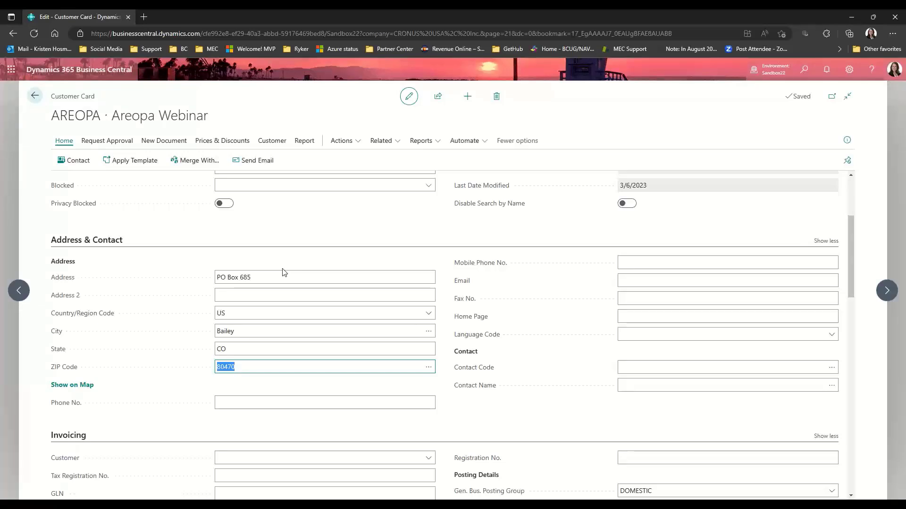
Assign tax area code 80470 to the Areopa Webinar customer, enable Tax Liable and close the card.
scroll(283, 272, "down", 3)
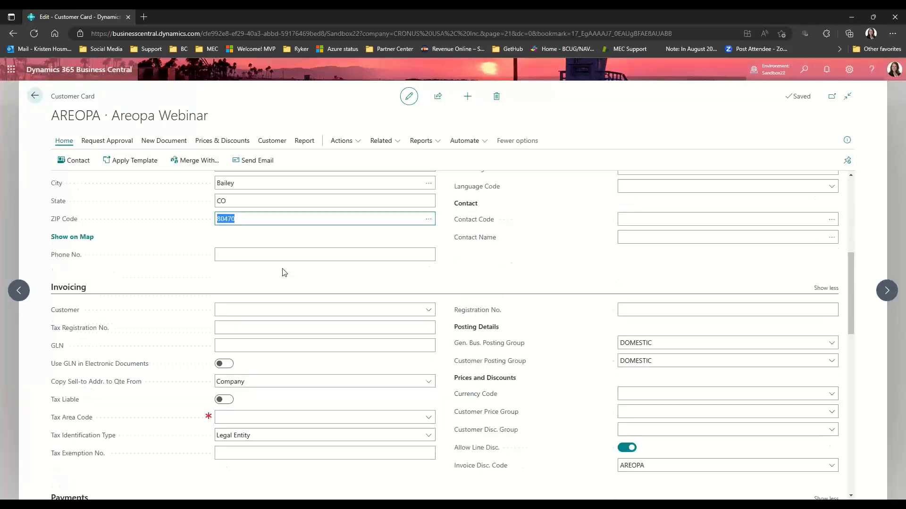
scroll(284, 273, "down", 2)
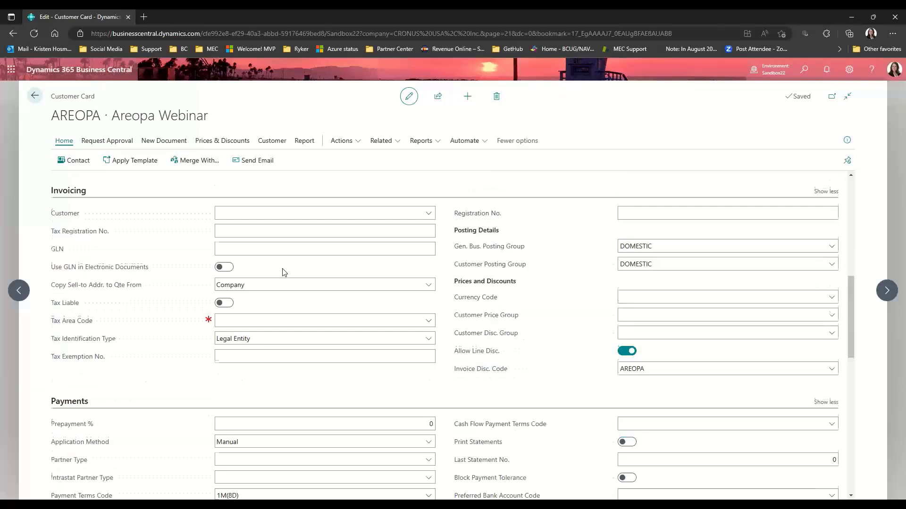
left_click(256, 322)
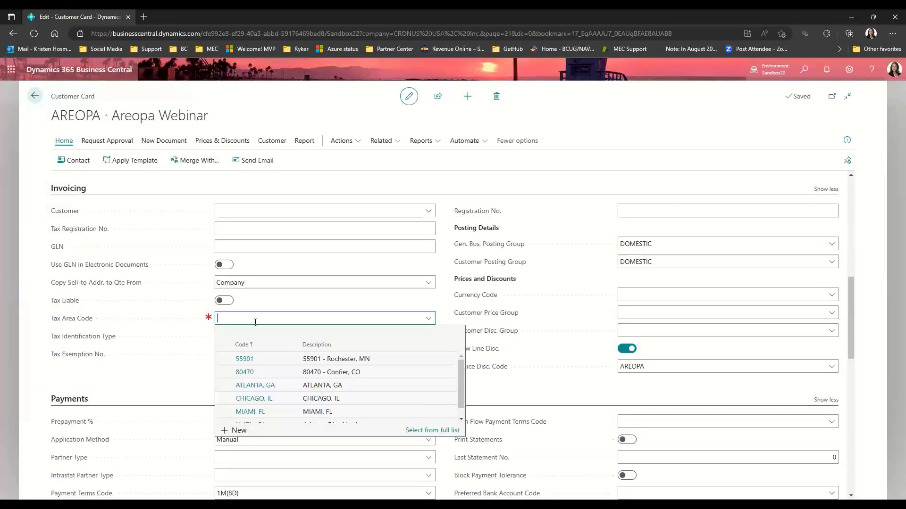
type("80470")
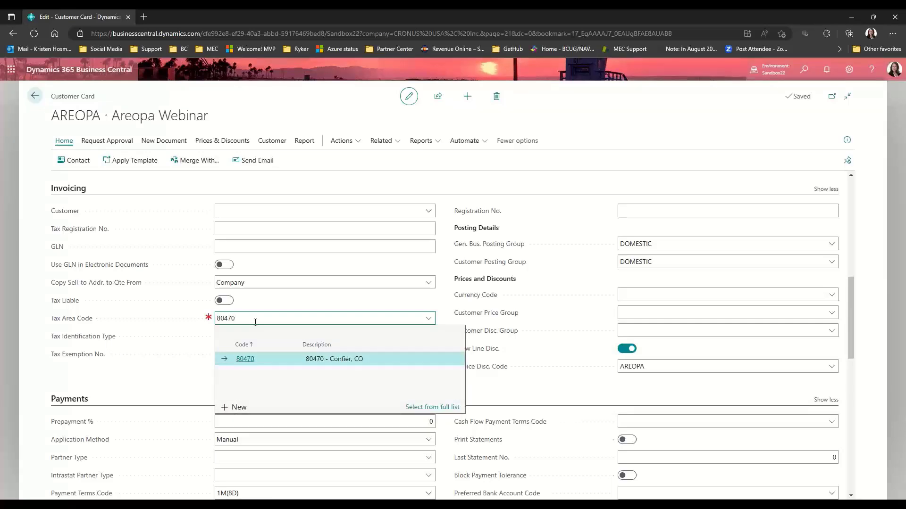
key("Tab")
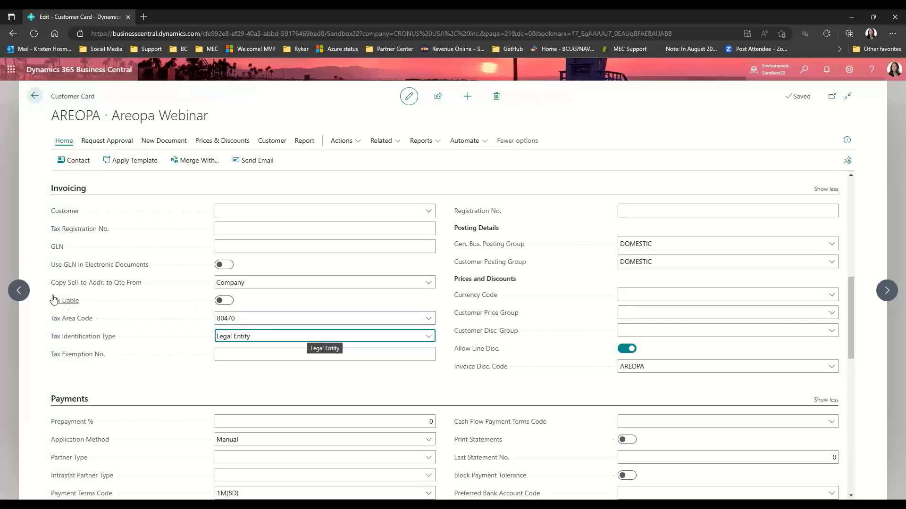
left_click(225, 301)
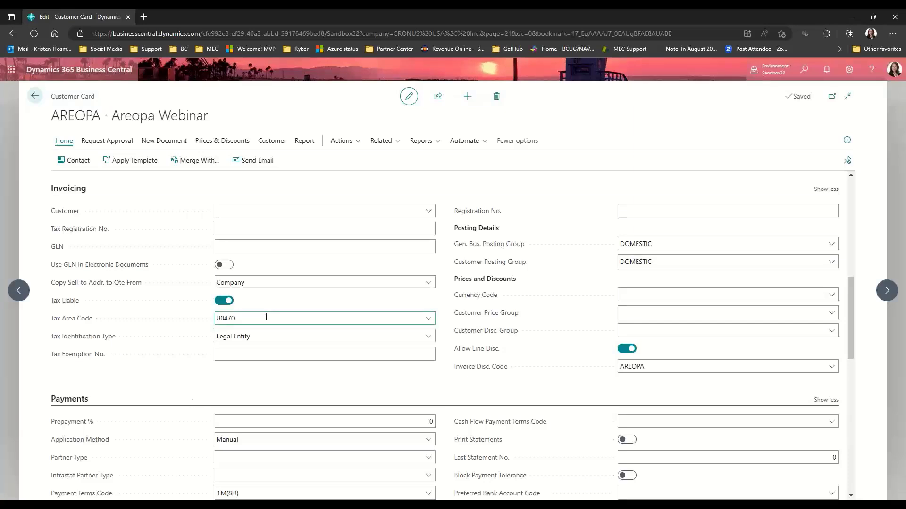
left_click(36, 97)
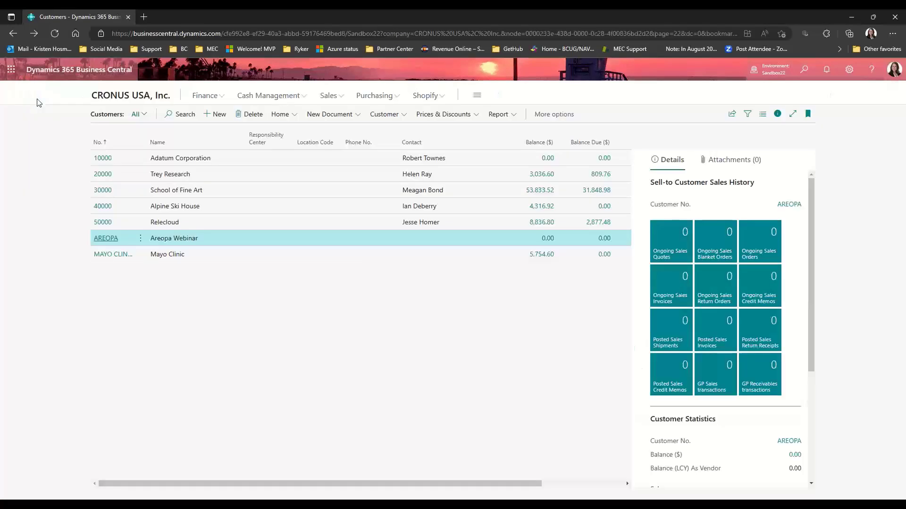
Go to the items list and open the item card of 1896-S ATHENS Desk.
left_click(39, 103)
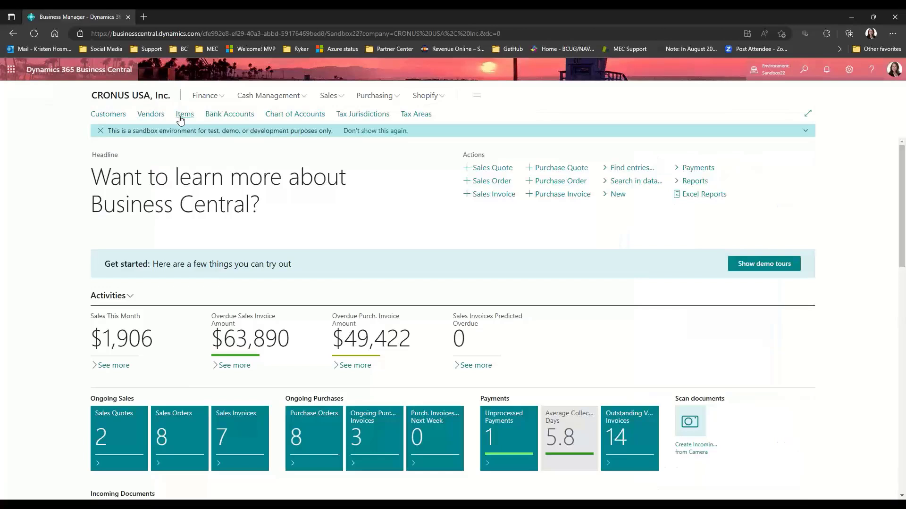
left_click(184, 114)
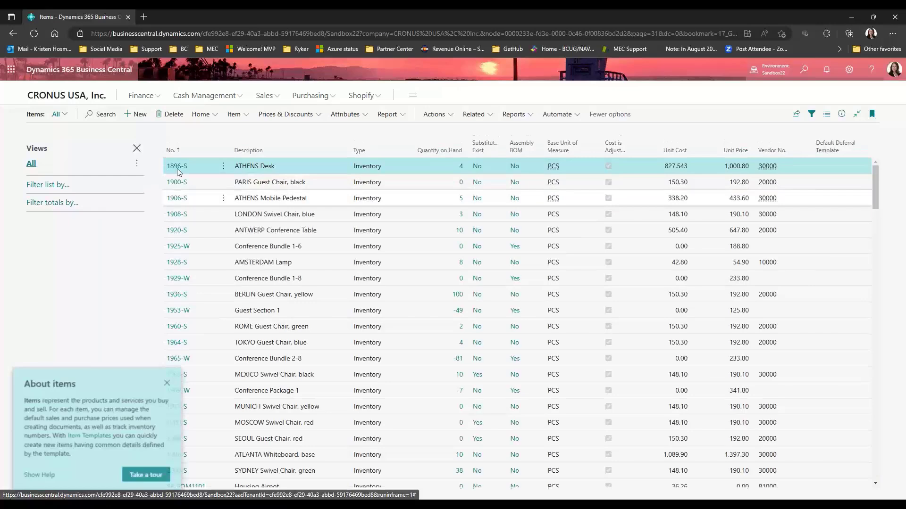
key("alt+n")
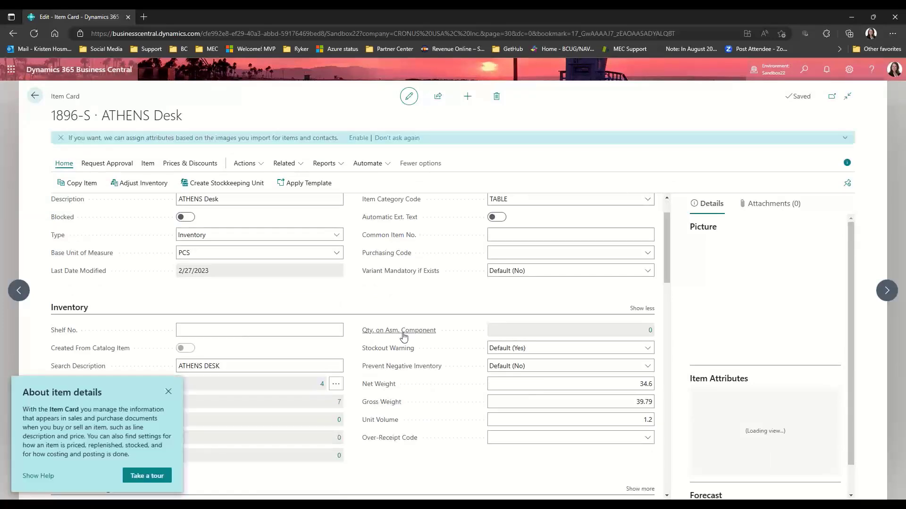
Check the Tax Group Code in the desk's posting details, close the item card and return to the home page.
scroll(377, 366, "down", 4)
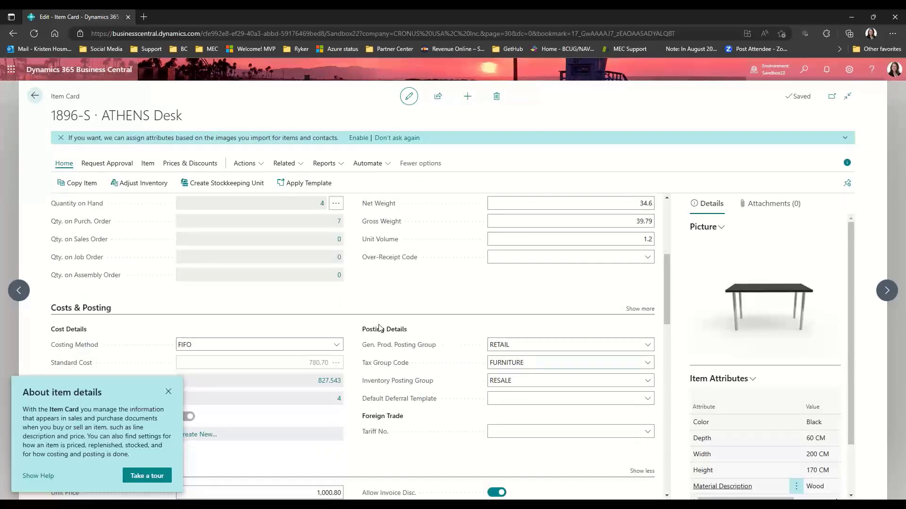
mouse_move(395, 367)
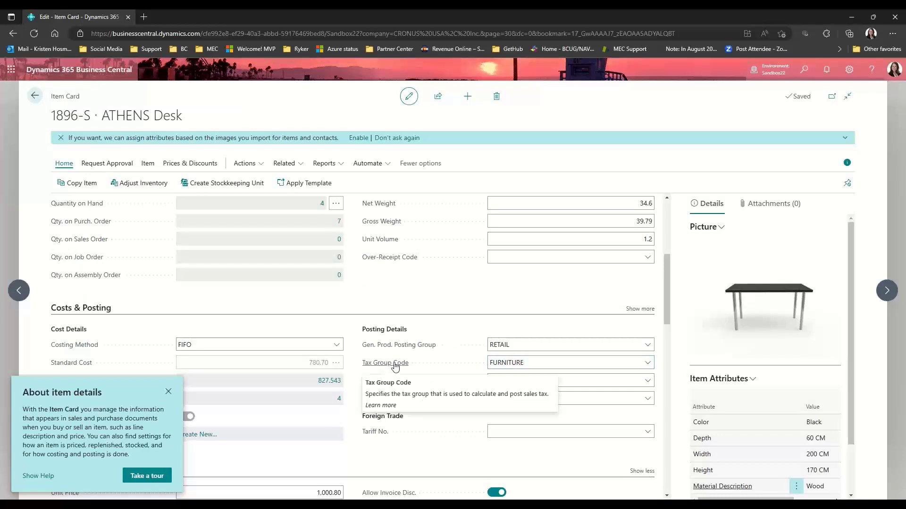
left_click(576, 362)
left_click(645, 362)
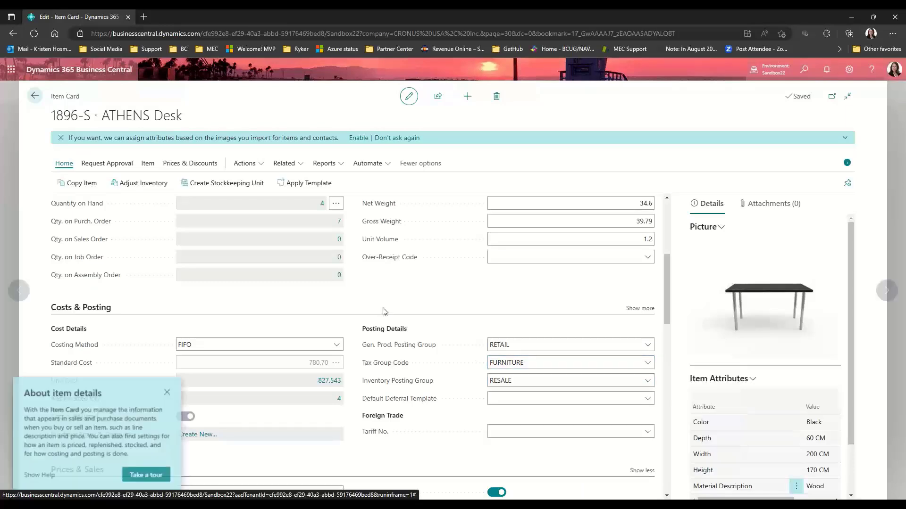
left_click(34, 101)
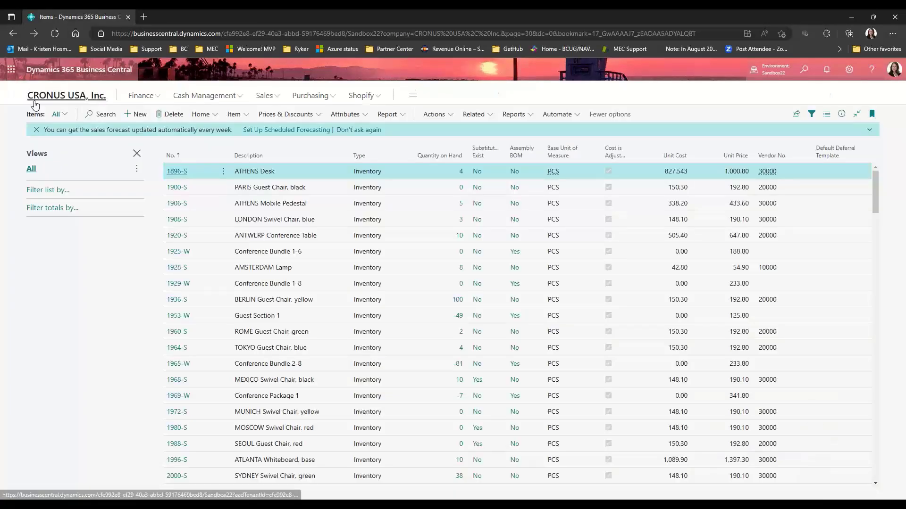
left_click(35, 103)
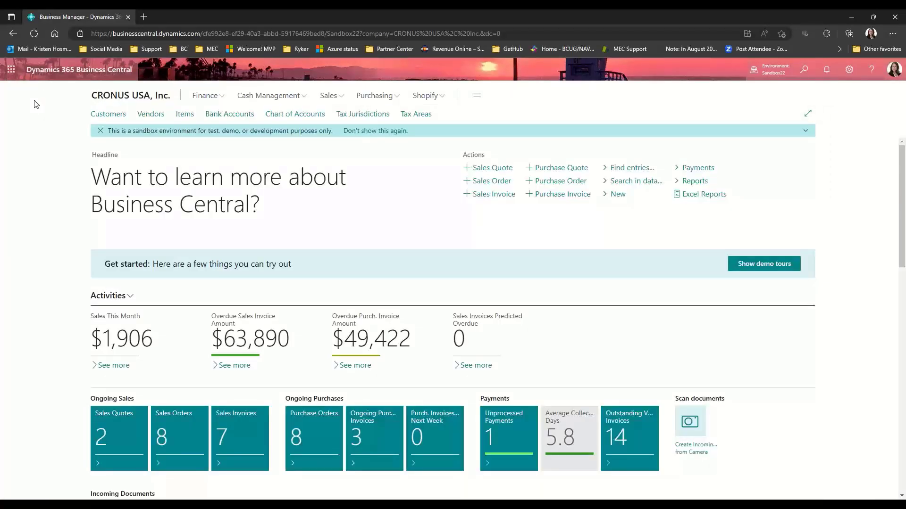
Create a new sales invoice for the customer Areopa Webinar and dismiss the sales invoice teaching tip.
left_click(504, 198)
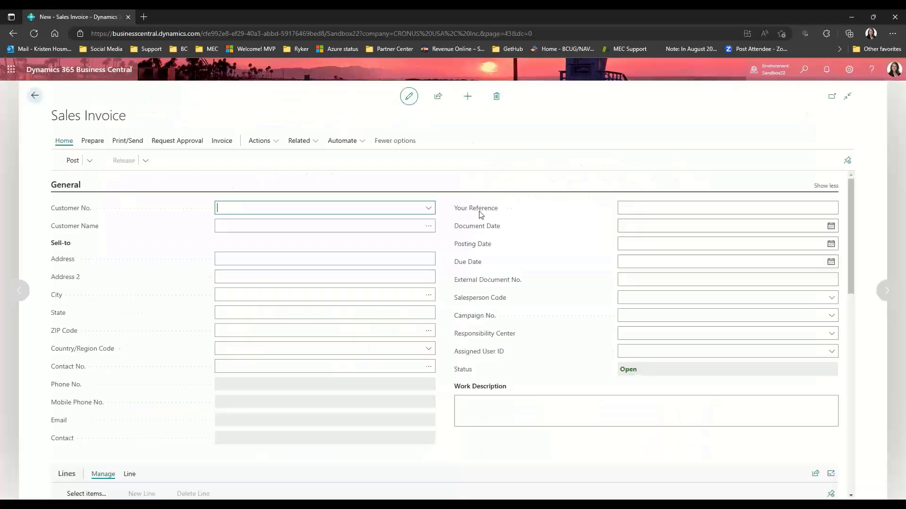
left_click(428, 208)
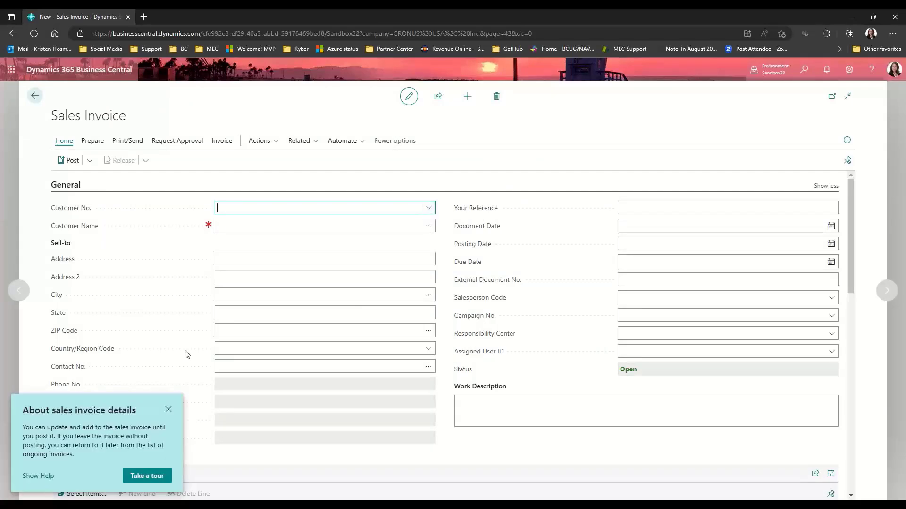
scroll(259, 279, "down", 1)
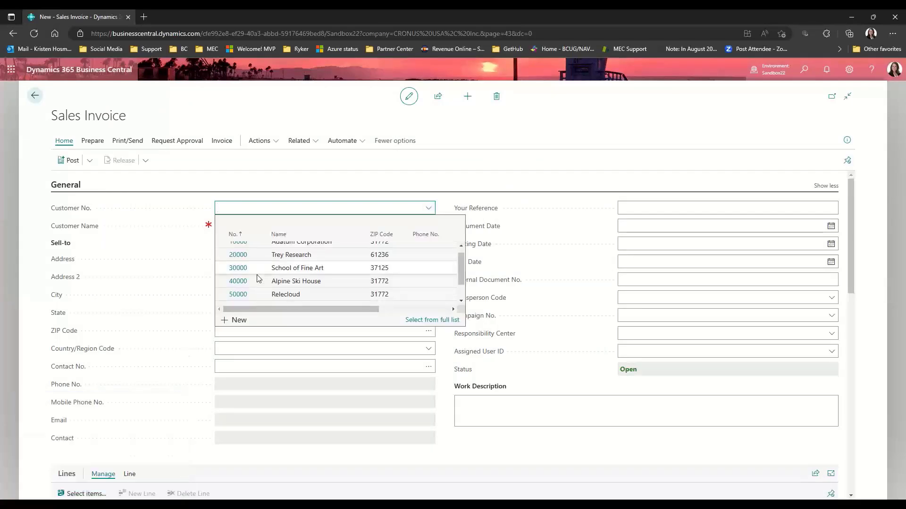
scroll(258, 279, "down", 2)
left_click(243, 284)
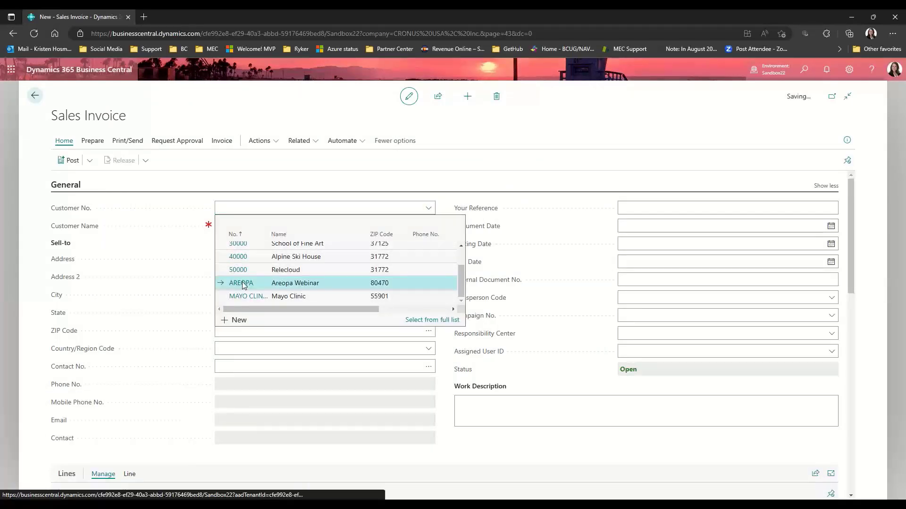
left_click(243, 282)
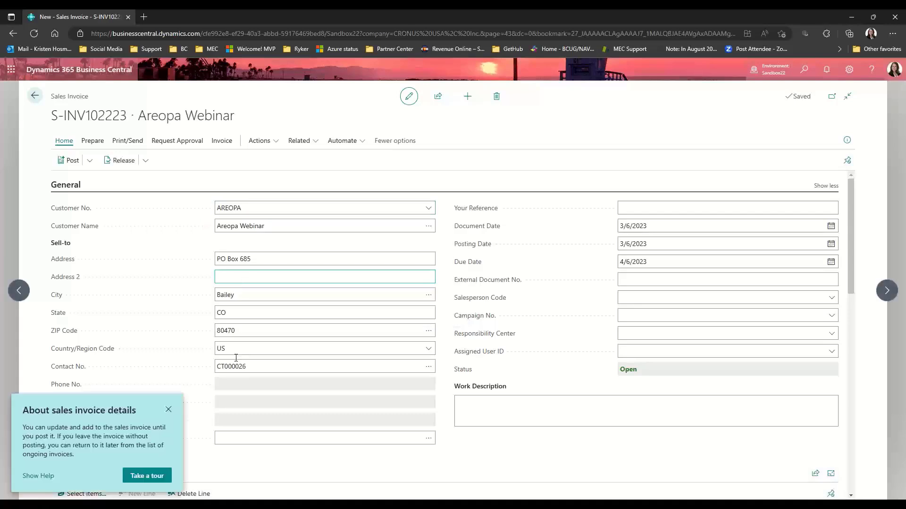
left_click(169, 410)
Add item 1896-S ATHENS Desk to the sales invoice's first line with a quantity of 2.
scroll(206, 289, "down", 2)
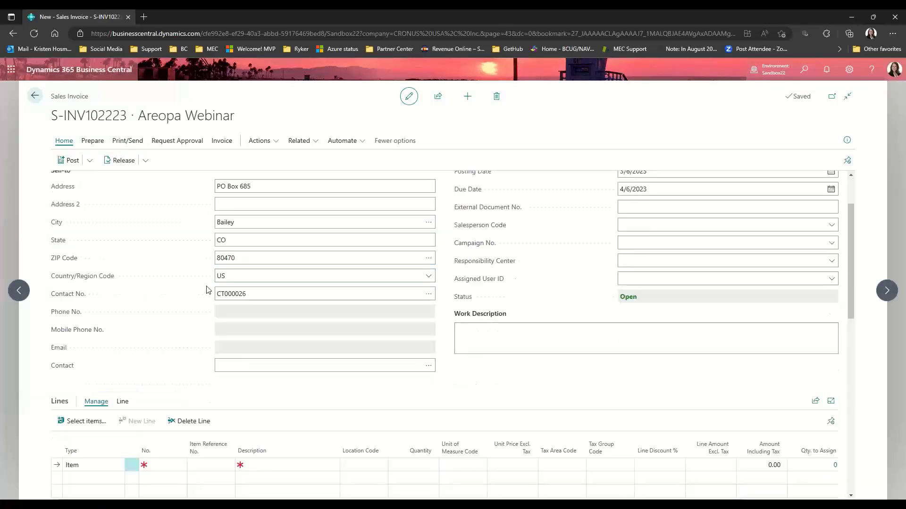
scroll(206, 289, "down", 2)
left_click(170, 341)
left_click(179, 343)
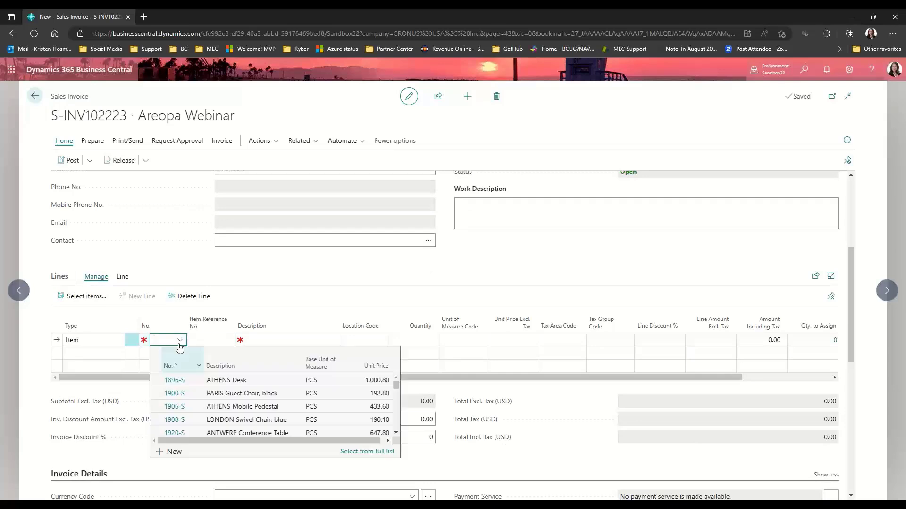
left_click(171, 383)
type("2")
key("Tab")
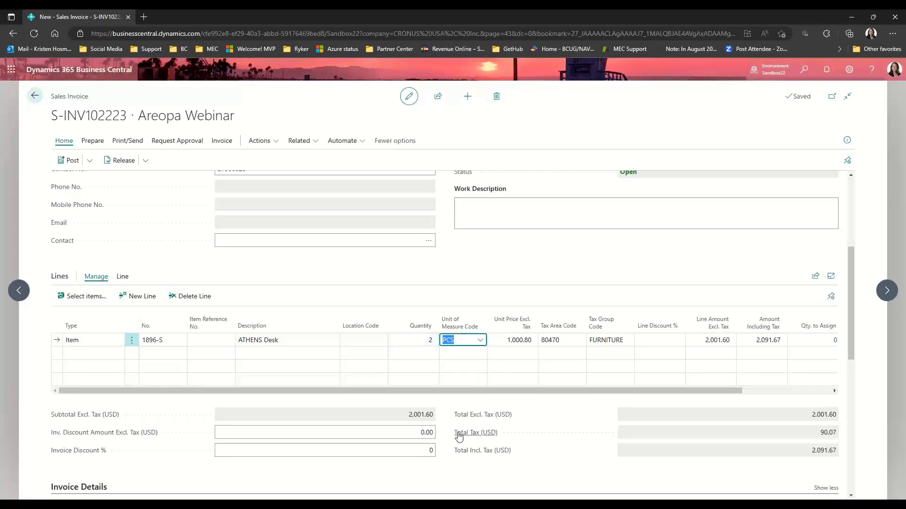
Check the Total Tax (USD) amount in the sales invoice totals.
mouse_move(481, 432)
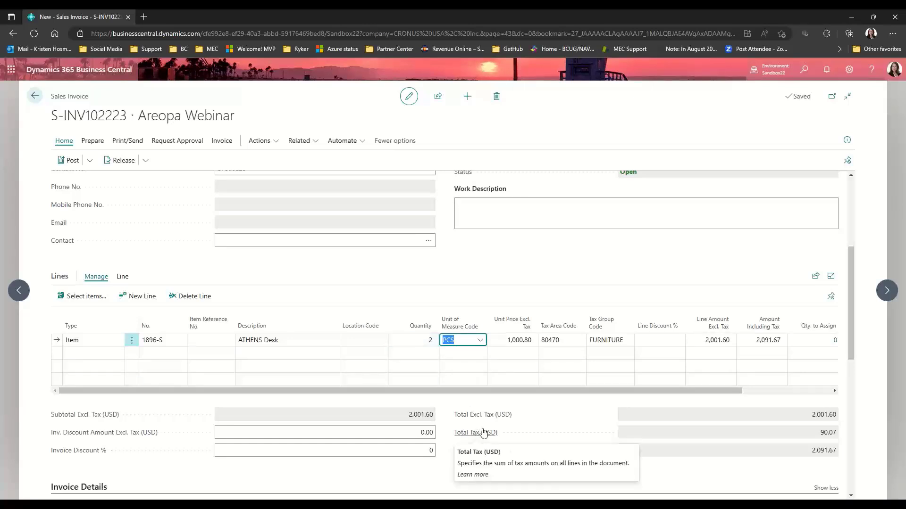
left_click_drag(825, 432, 838, 434)
left_click(819, 434)
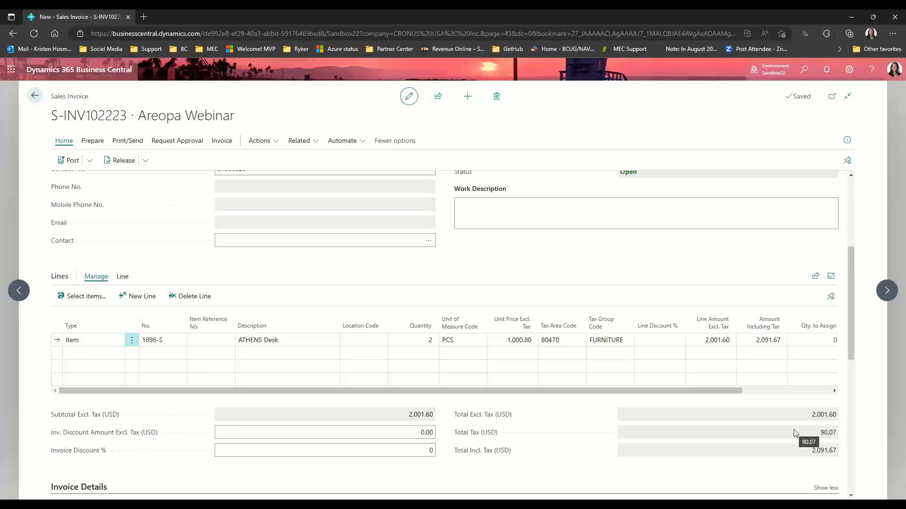
Clear the tax area code on the ATHENS Desk line, check the total tax, and re-enter code 80470.
left_click(564, 341)
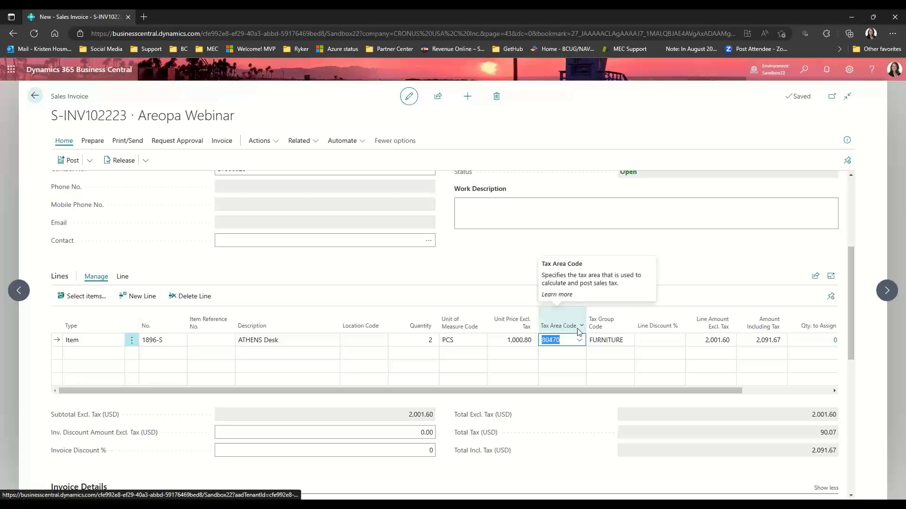
left_click(569, 341)
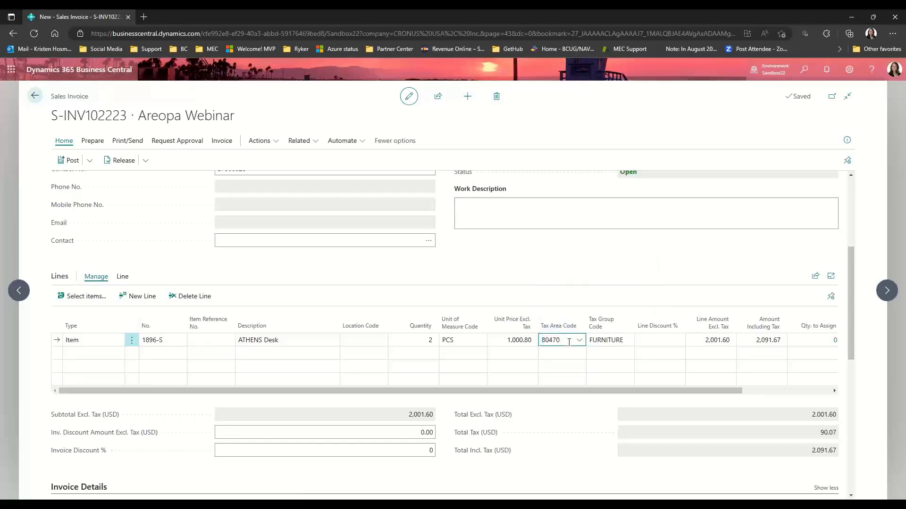
key("BackSpace")
key("BackSpace")
key("BackSpace")
key("BackSpace")
key("BackSpace")
key("Tab")
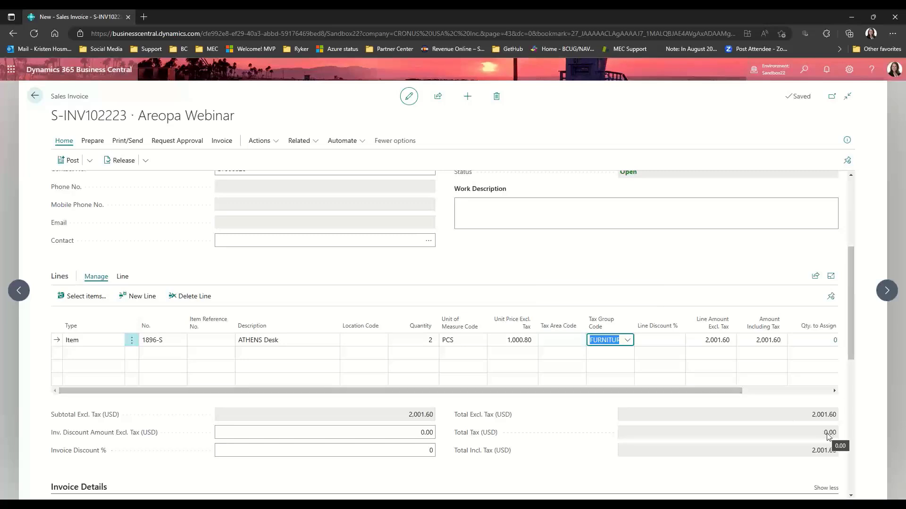
left_click(572, 340)
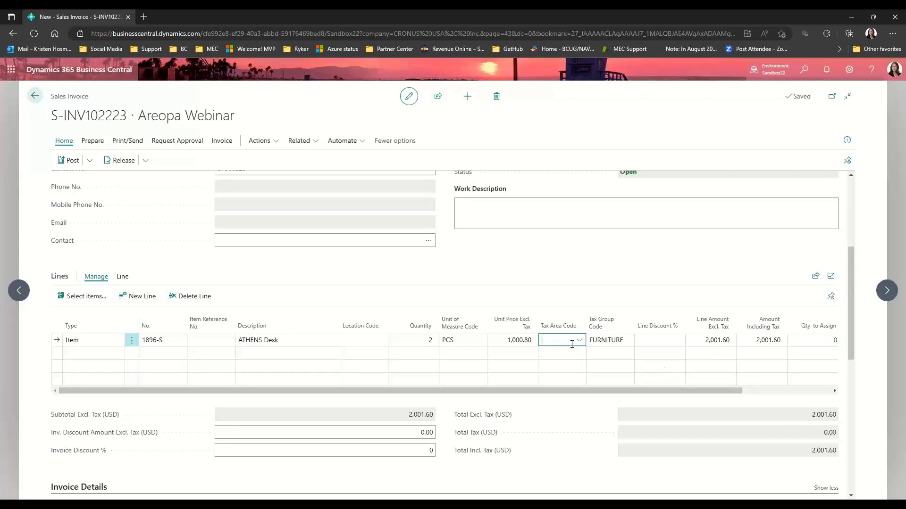
type("80470")
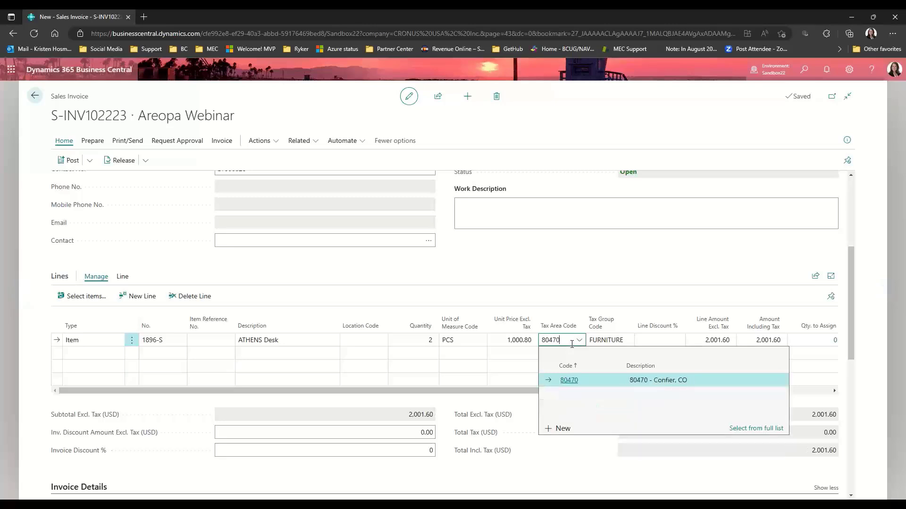
key("Tab")
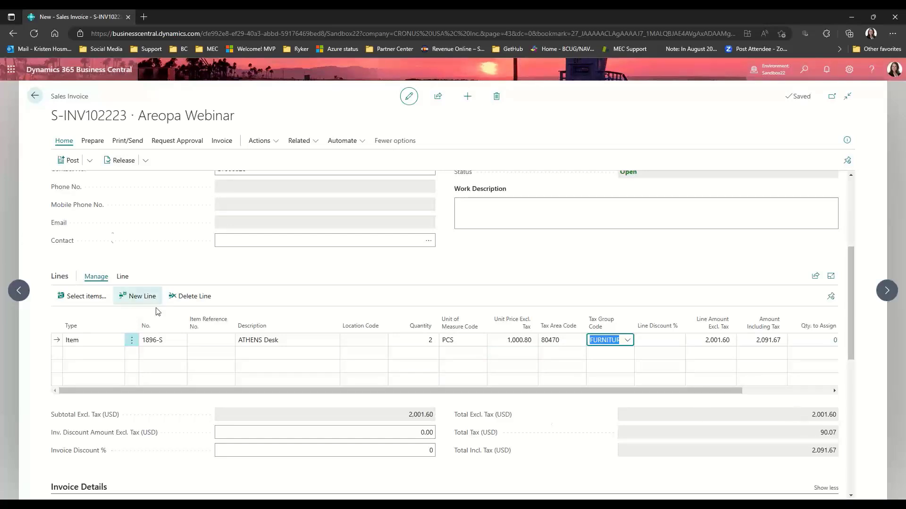
Post the Areopa Webinar sales invoice and decline opening the posted document.
left_click(80, 162)
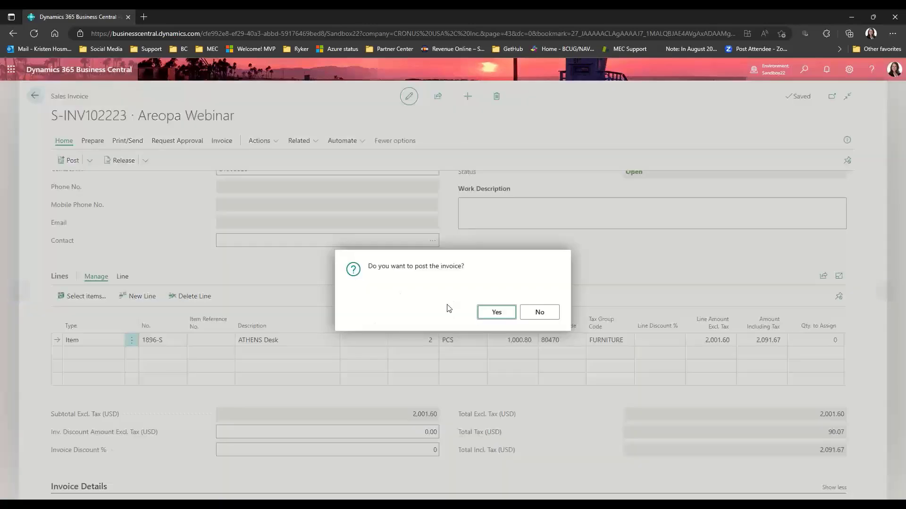
left_click(495, 313)
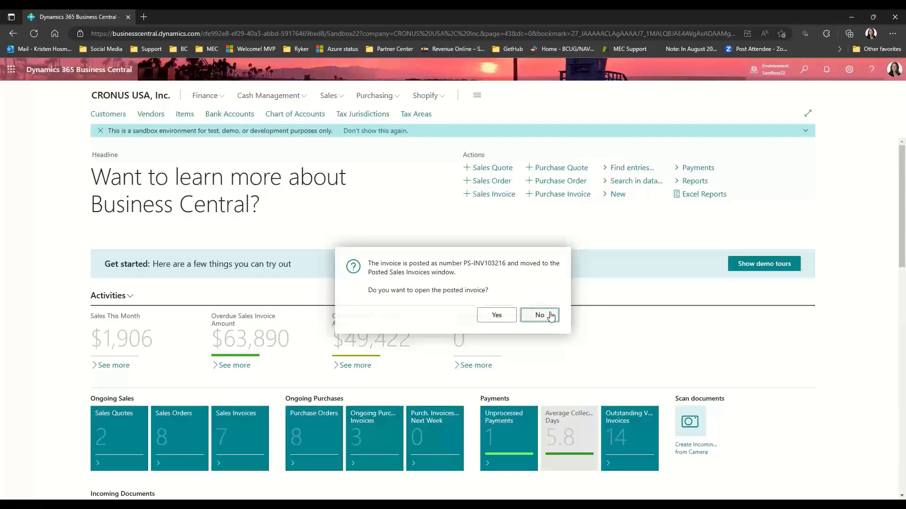
left_click(550, 315)
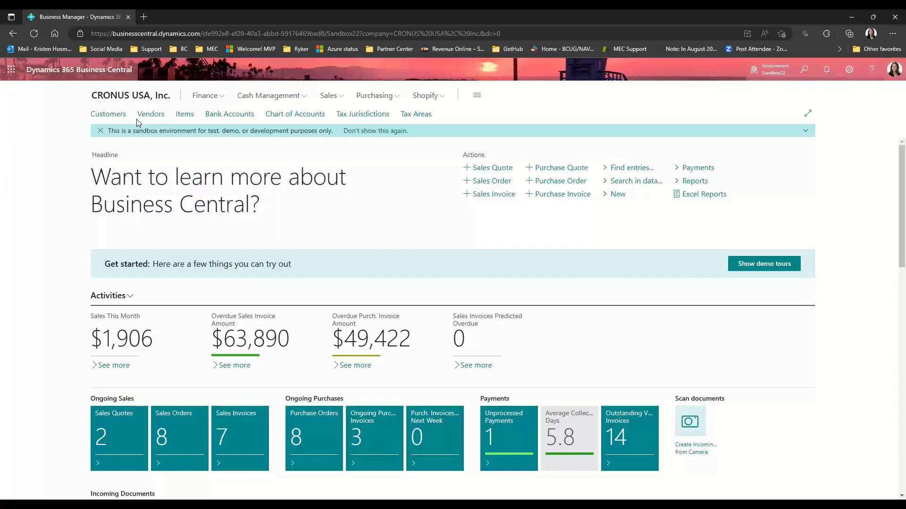
Go to the vendors list, open the vendor card of Subcontractor and bring up its invoicing settings.
left_click(153, 115)
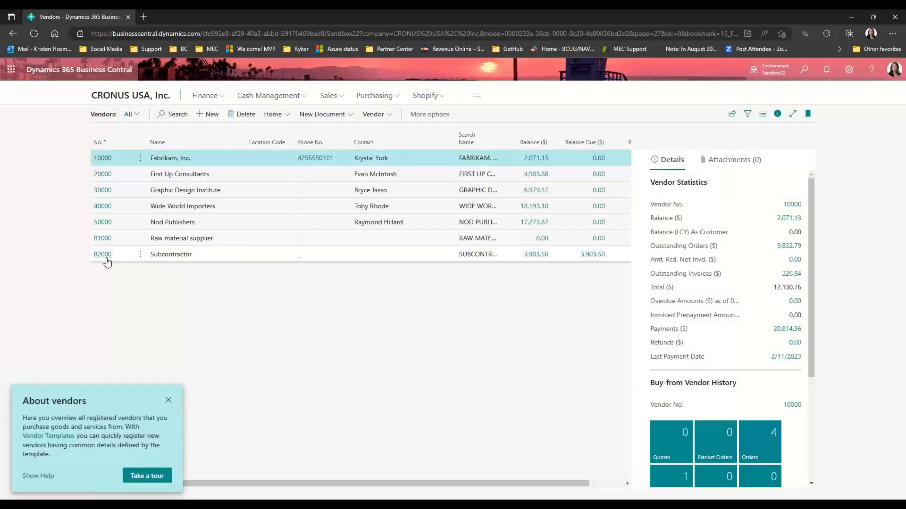
left_click(107, 259)
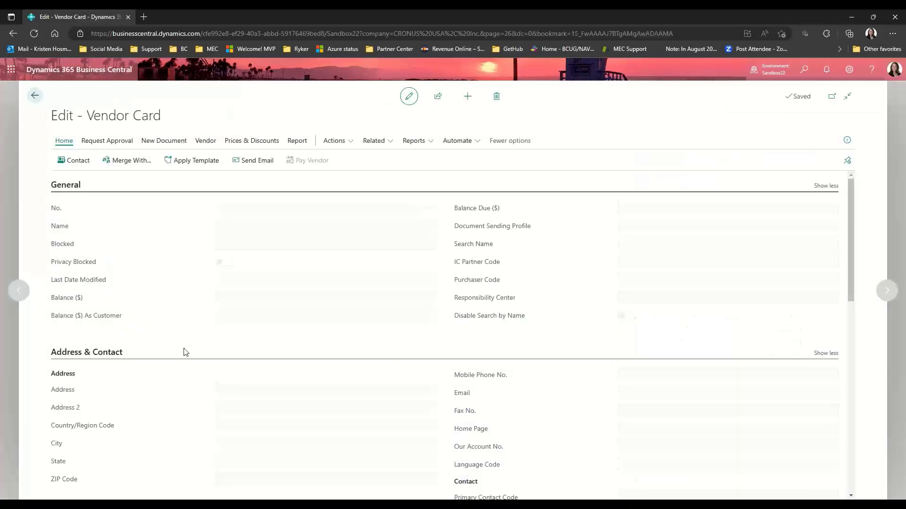
scroll(186, 352, "down", 5)
scroll(188, 350, "down", 1)
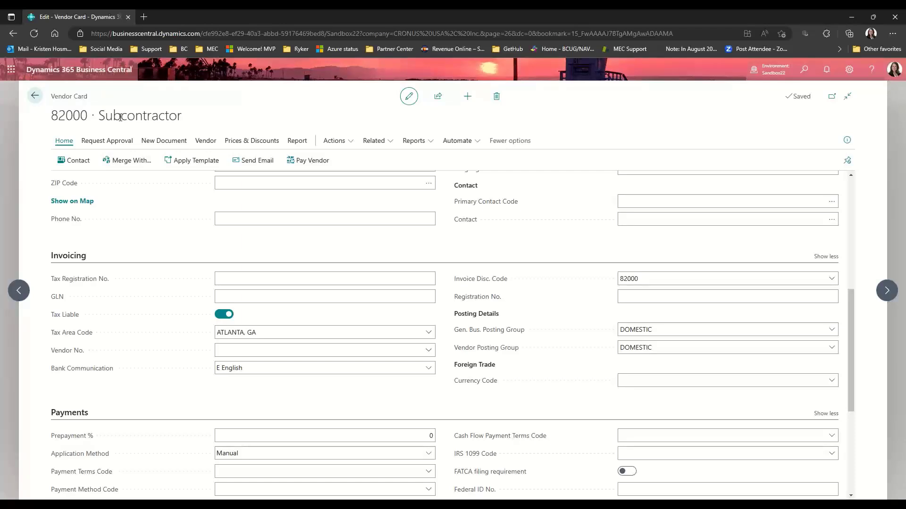
Disable Tax Liable for the Subcontractor vendor, review its Tax Area Code field and return to the home page.
left_click(265, 297)
left_click(224, 315)
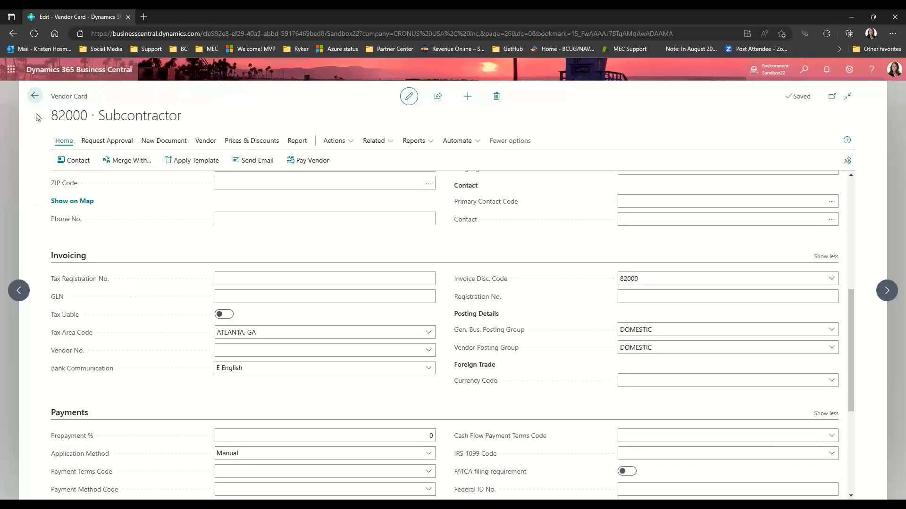
left_click(228, 327)
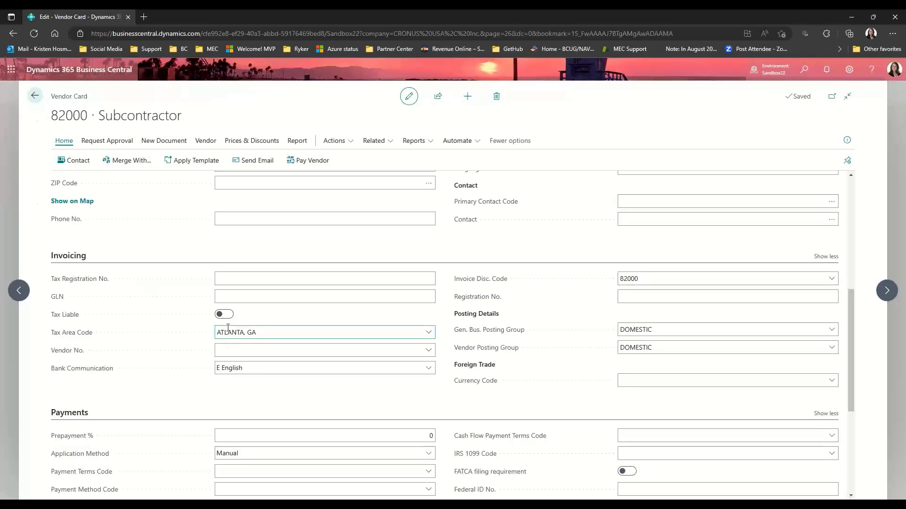
left_click(428, 333)
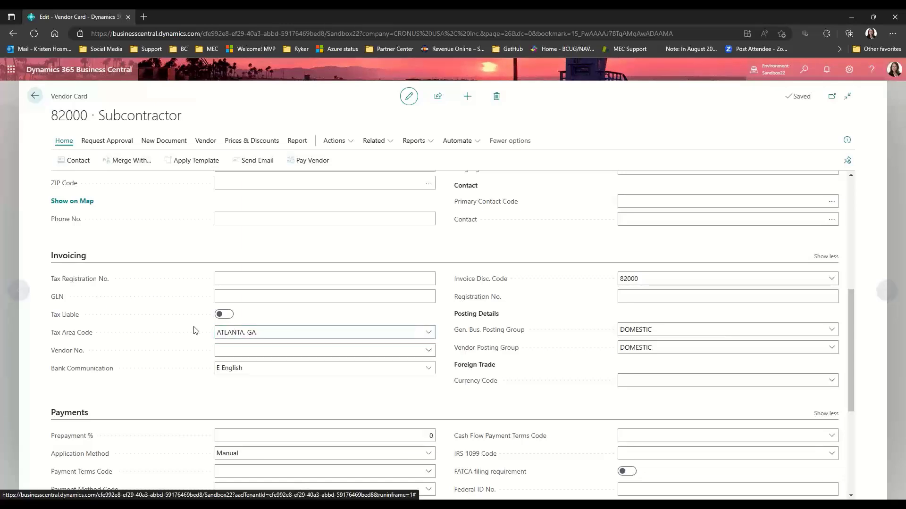
left_click(35, 97)
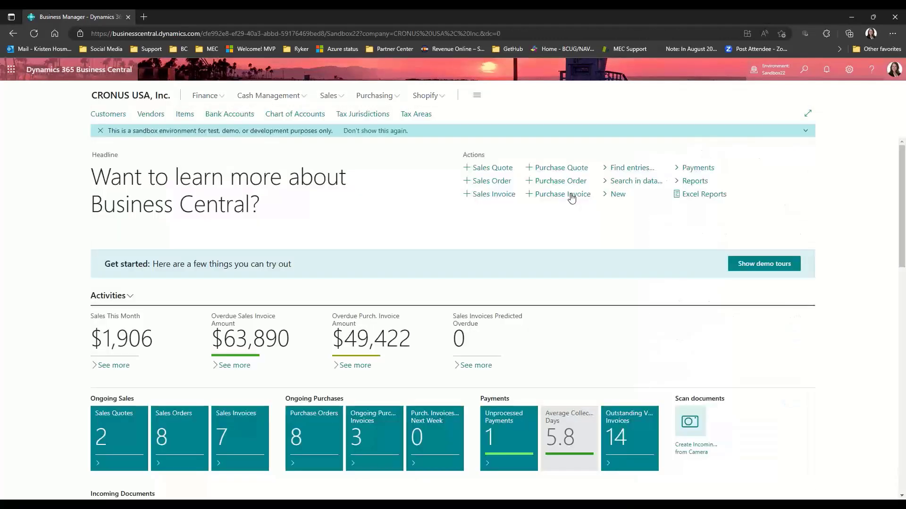
Create a purchase invoice for the vendor Subcontractor and enter 03062023 as the vendor invoice number.
left_click(570, 195)
key("Tab")
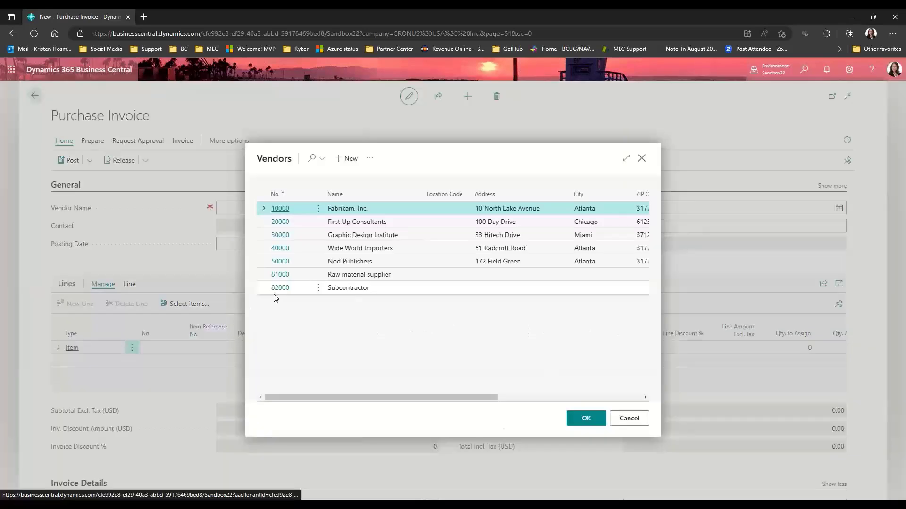
left_click(278, 288)
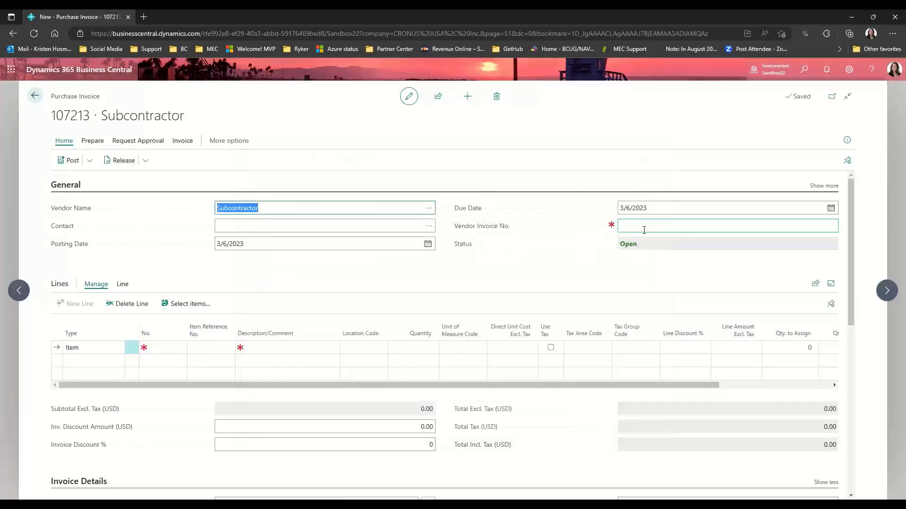
left_click(643, 227)
type("03062023")
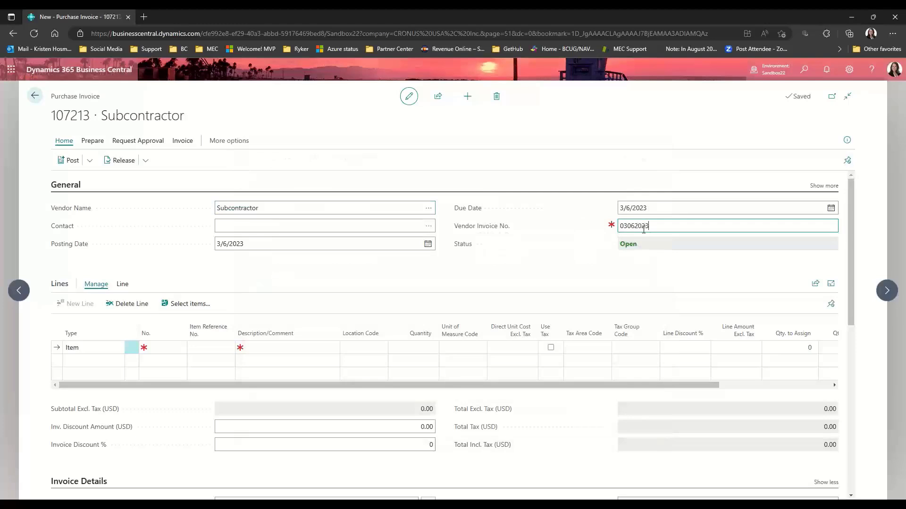
key("Tab")
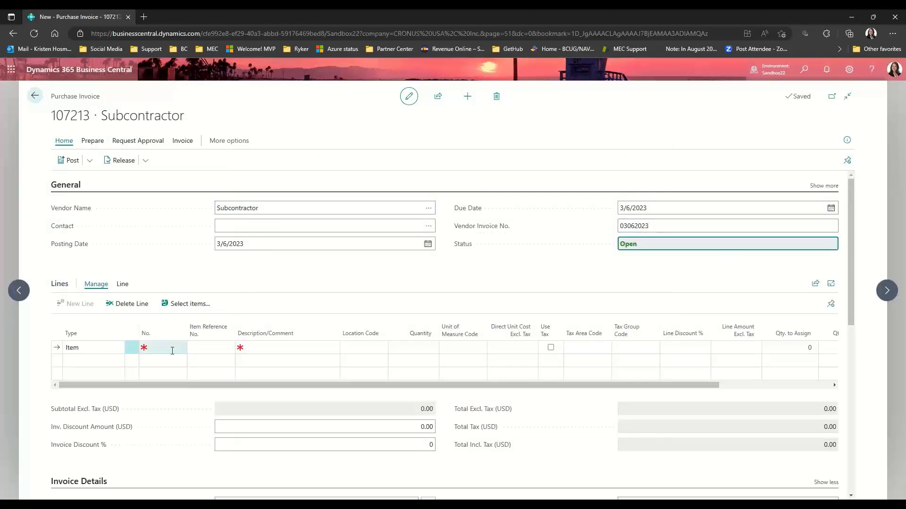
Add an invoice line for item 1896-S ATHENS Desk with quantity 5 and check the Total Tax amount.
left_click(172, 351)
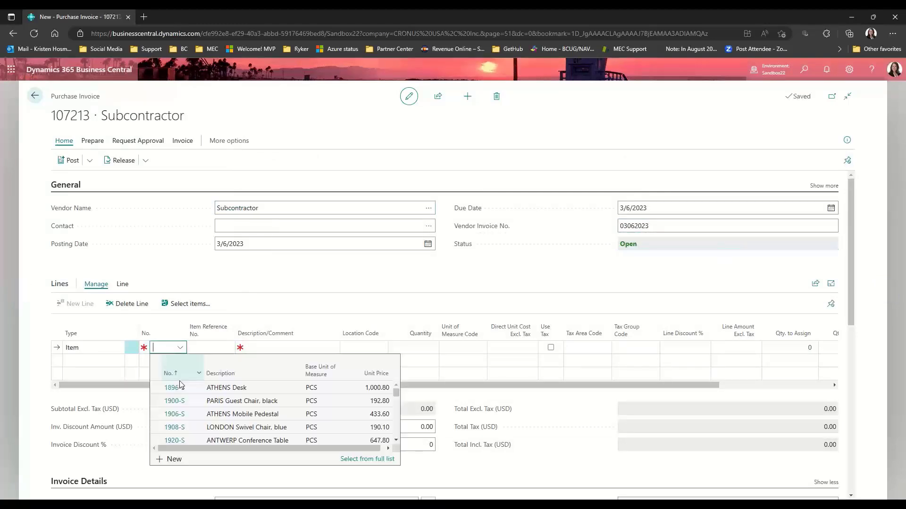
left_click(179, 387)
key("Return")
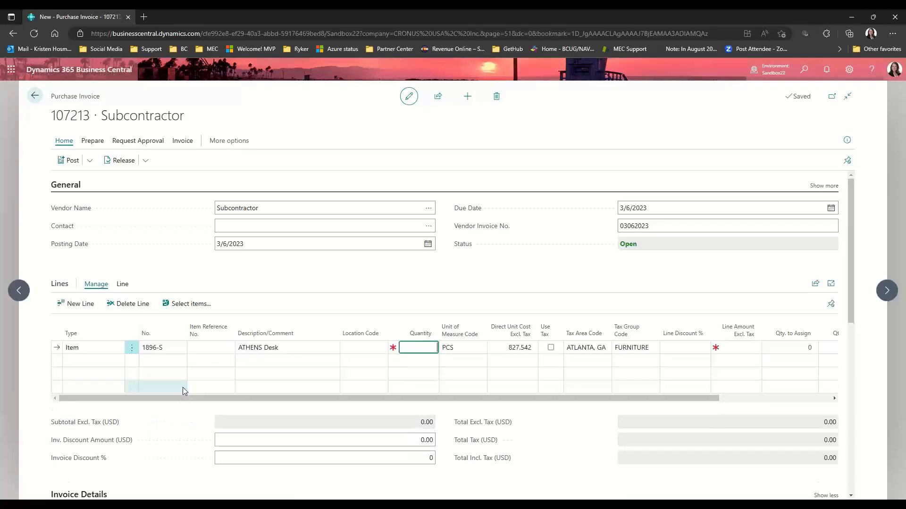
type("5")
key("Return")
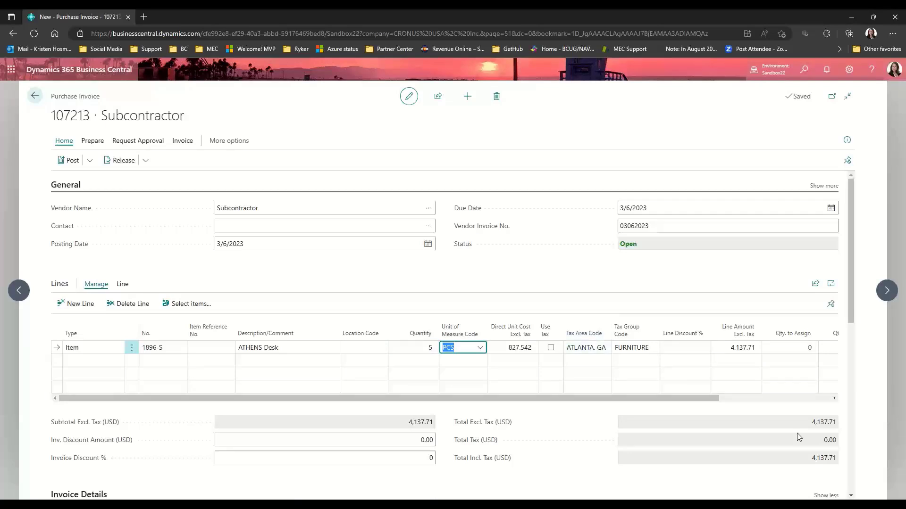
left_click_drag(824, 440, 838, 440)
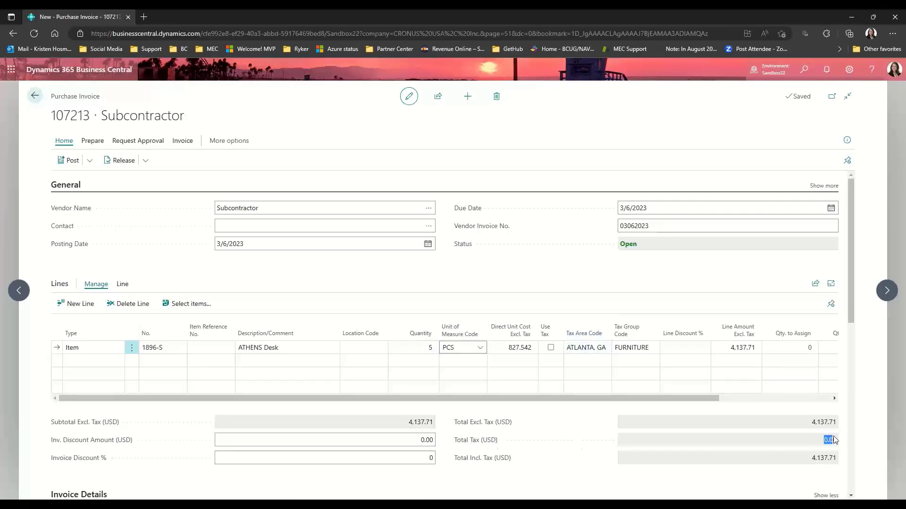
Enable Tax Liable in the invoice details, accept updating the lines and check the Total Tax amount.
scroll(464, 402, "down", 3)
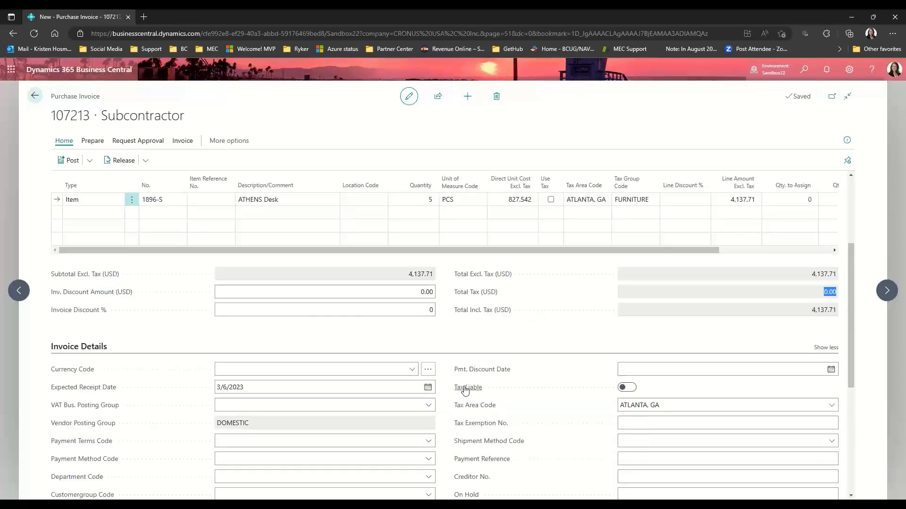
left_click(626, 388)
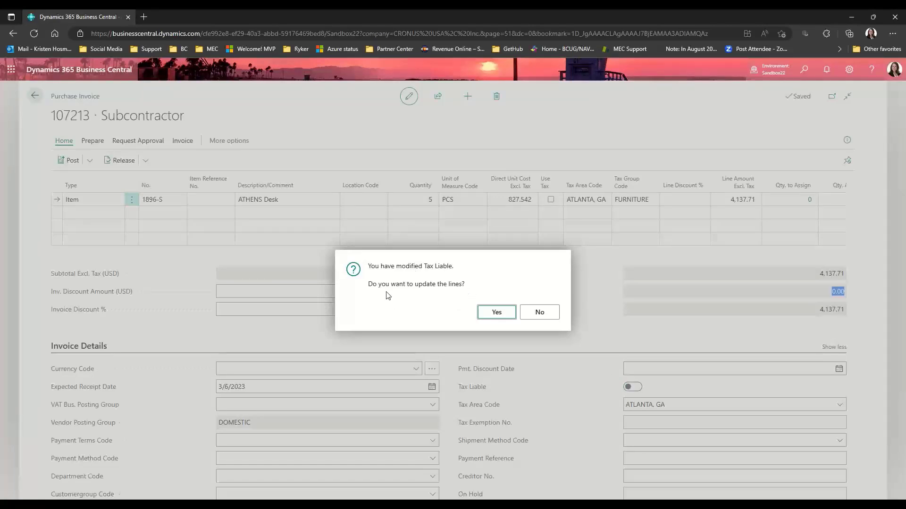
left_click(480, 316)
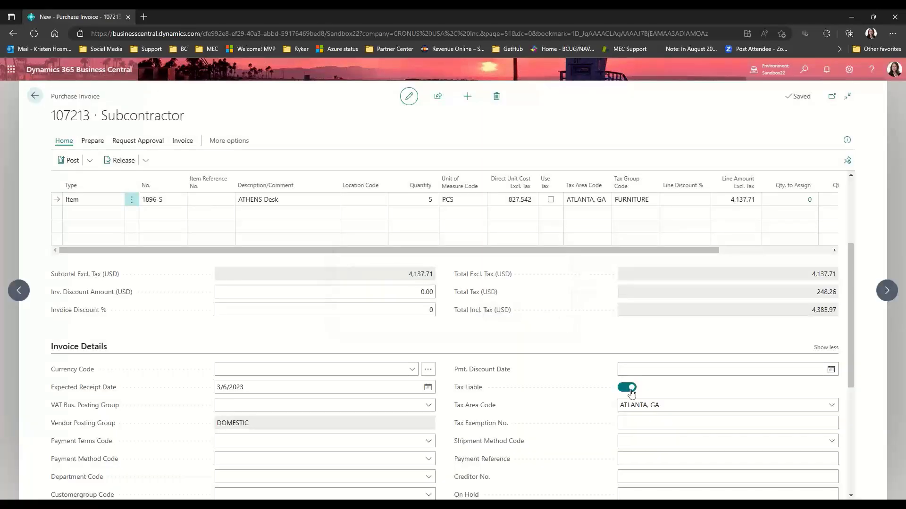
double_click(826, 292)
Open personalization for the purchase invoice, review the fields available for its lines and finish personalizing.
left_click(848, 69)
left_click(790, 135)
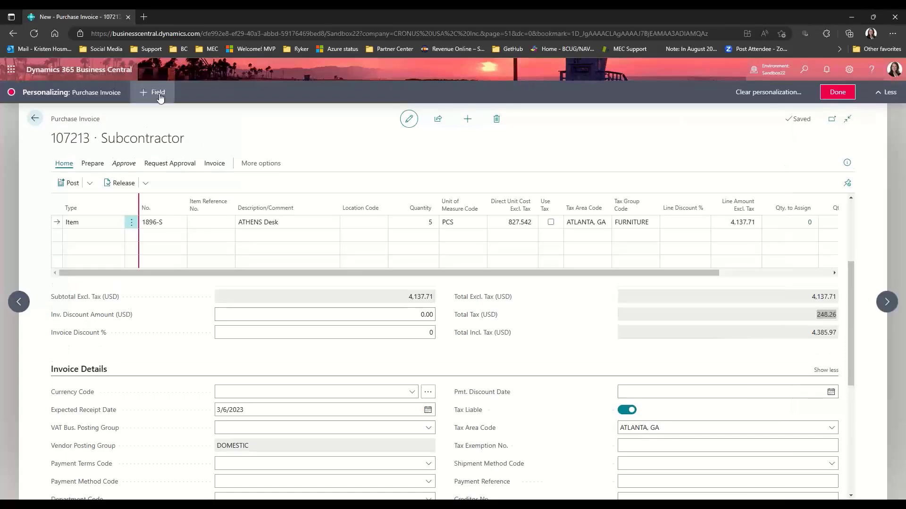
left_click(158, 93)
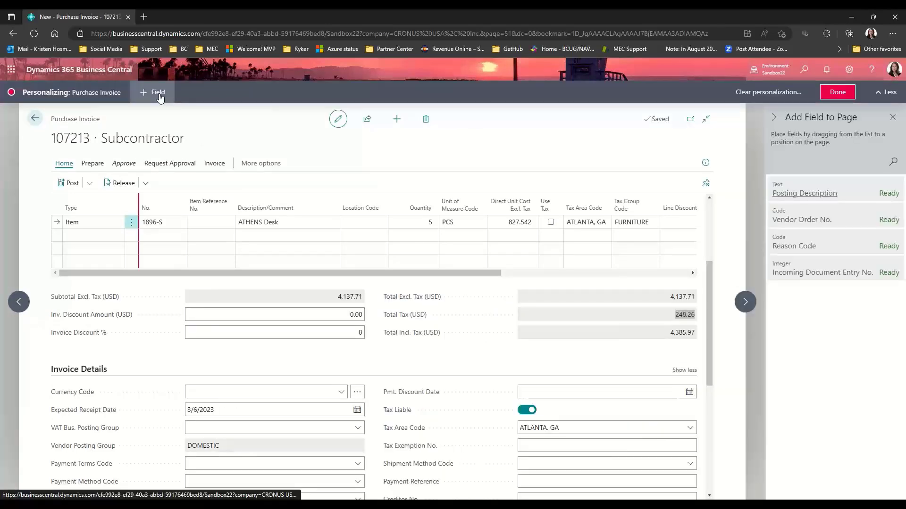
left_click(313, 210)
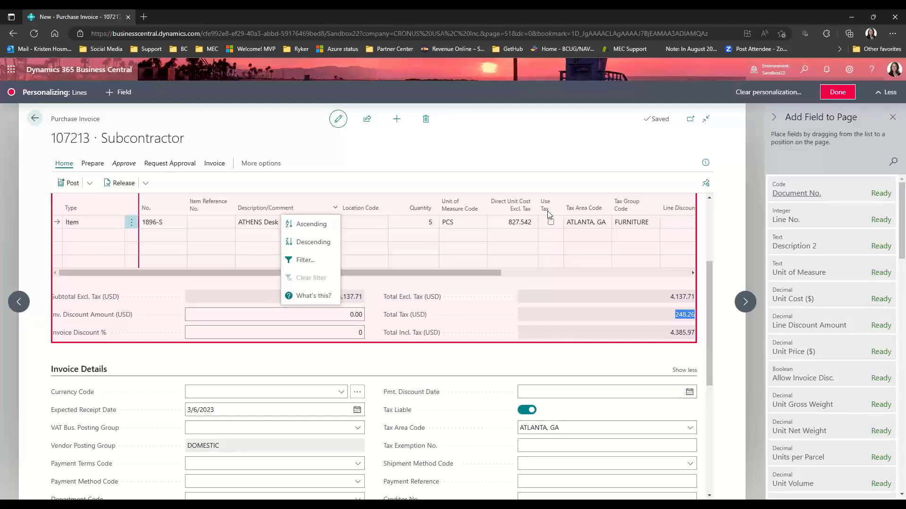
left_click(559, 218)
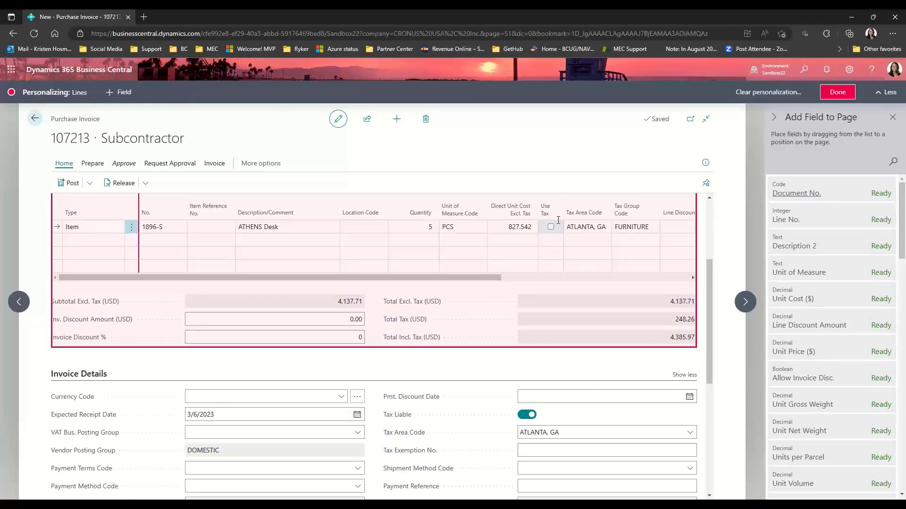
left_click(565, 267)
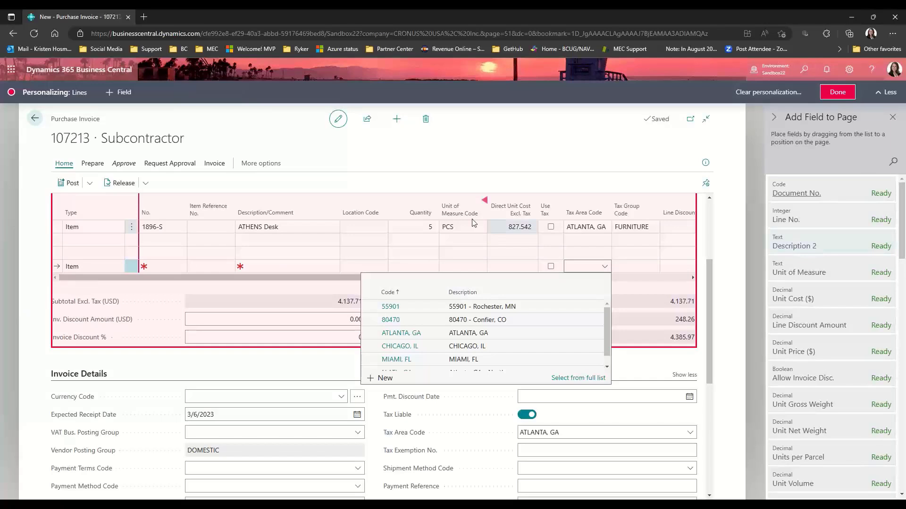
left_click(558, 213)
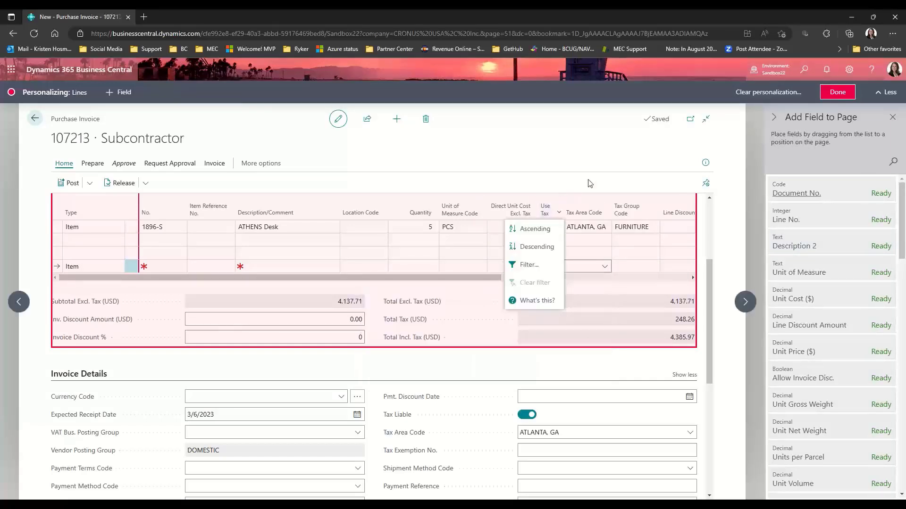
key("Escape")
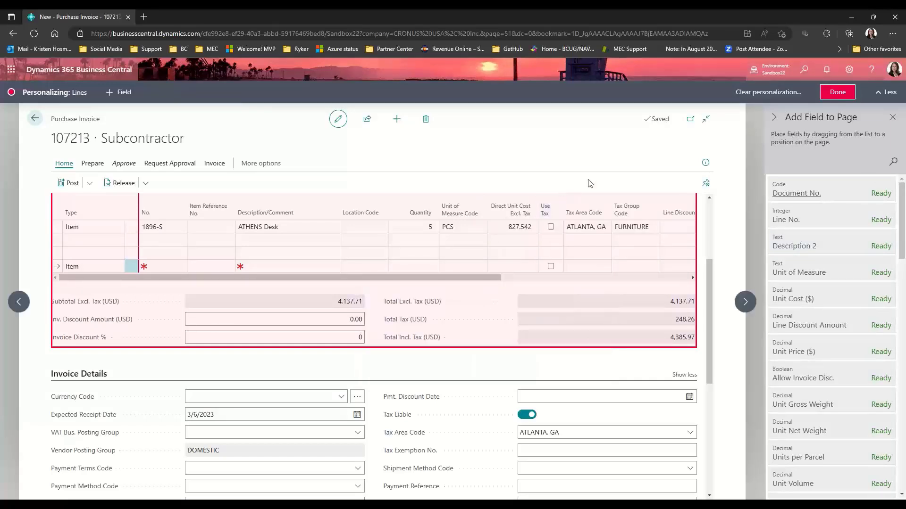
left_click(838, 92)
Enable Use Tax on the ATHENS Desk line, and post the purchase invoice without opening the posted document.
left_click(550, 205)
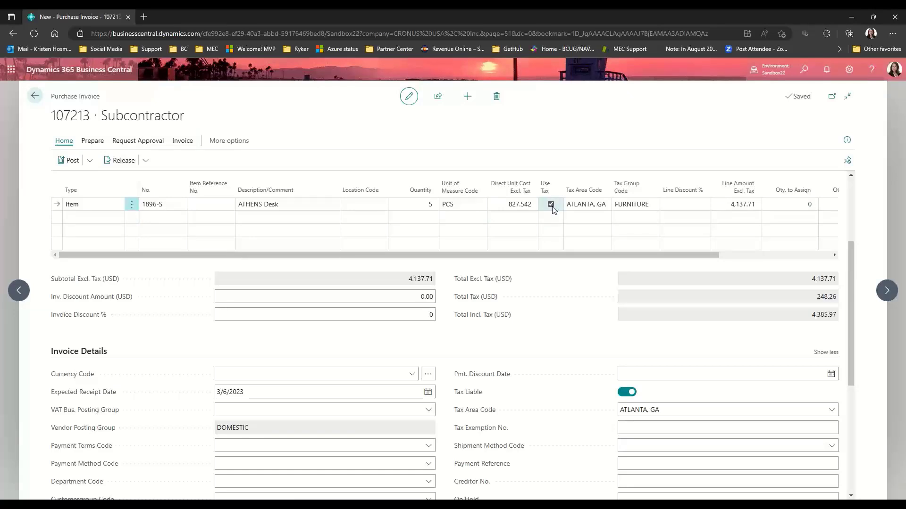
left_click_drag(815, 297, 837, 297)
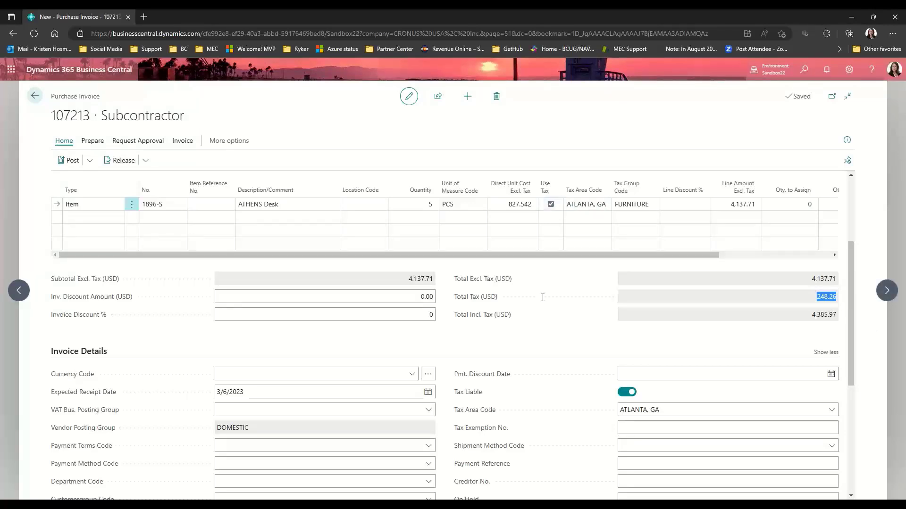
key("F9")
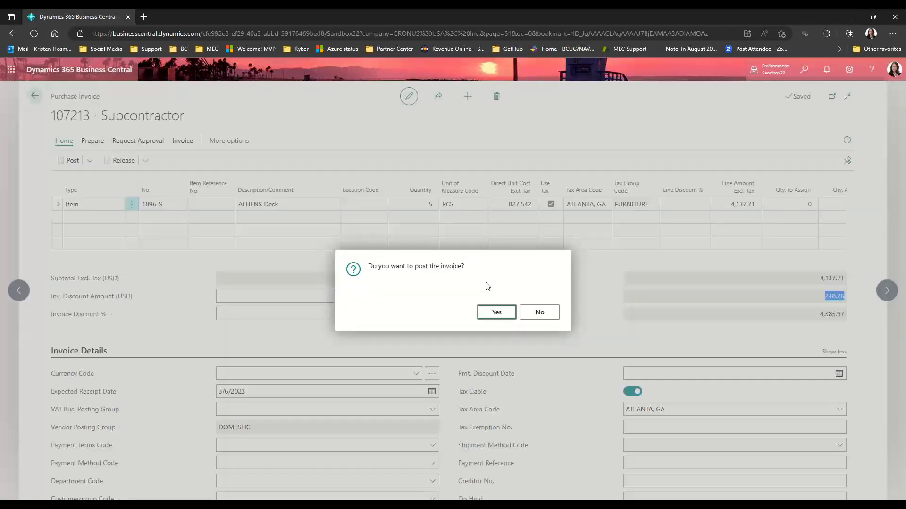
left_click(494, 314)
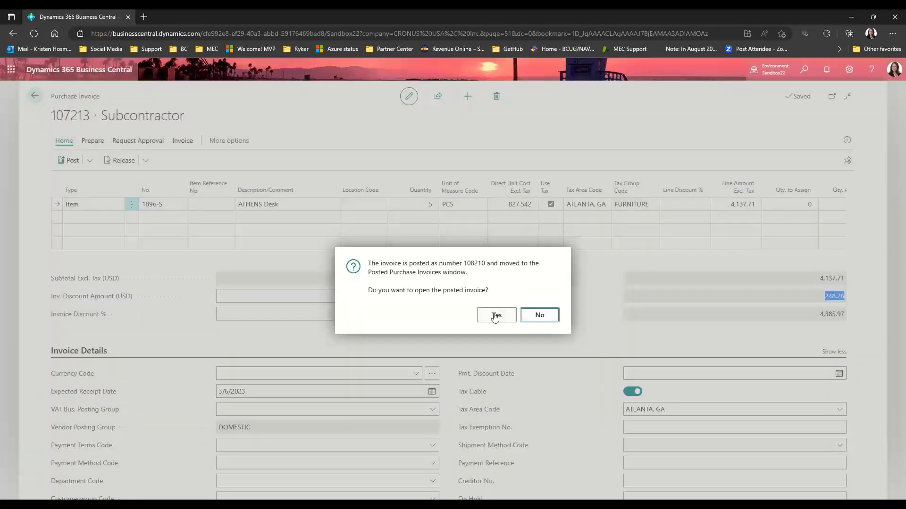
left_click(539, 314)
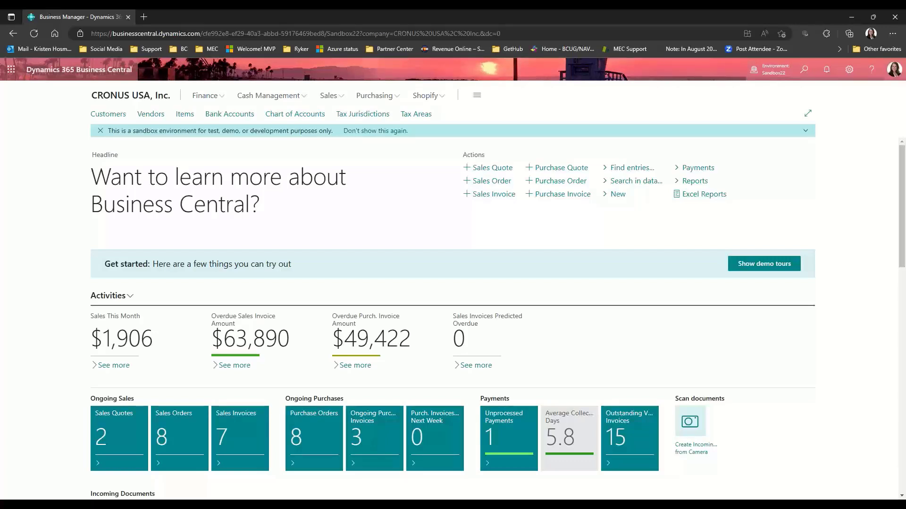
Search for sales tax reports, bookmark the Sales Taxes Collected report and open its request page.
left_click(810, 76)
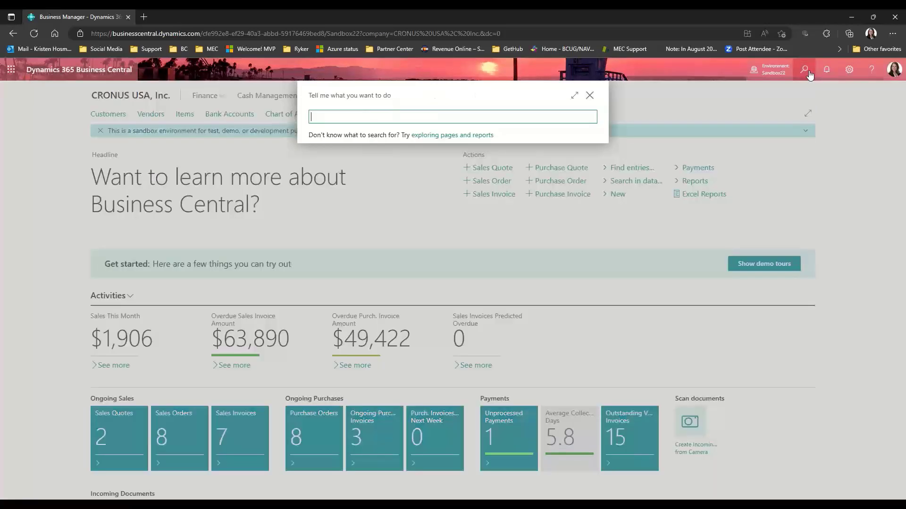
type("sales tax")
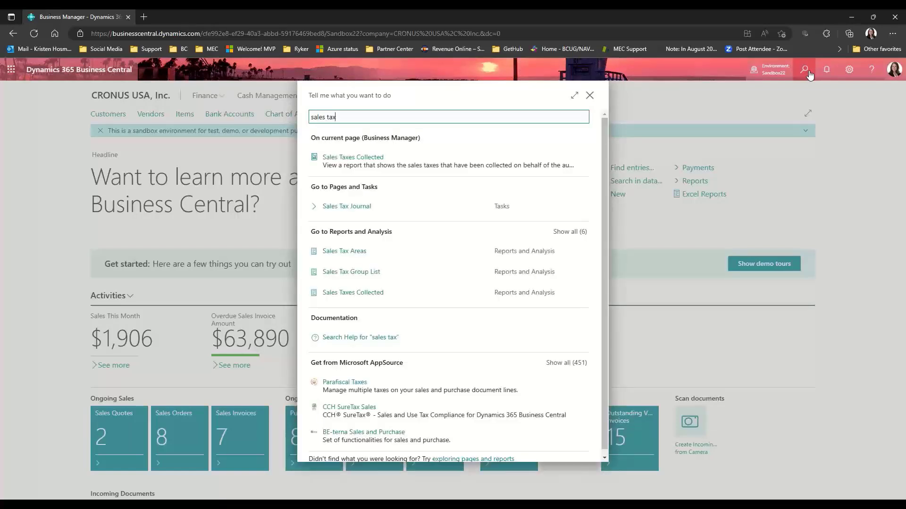
left_click(570, 232)
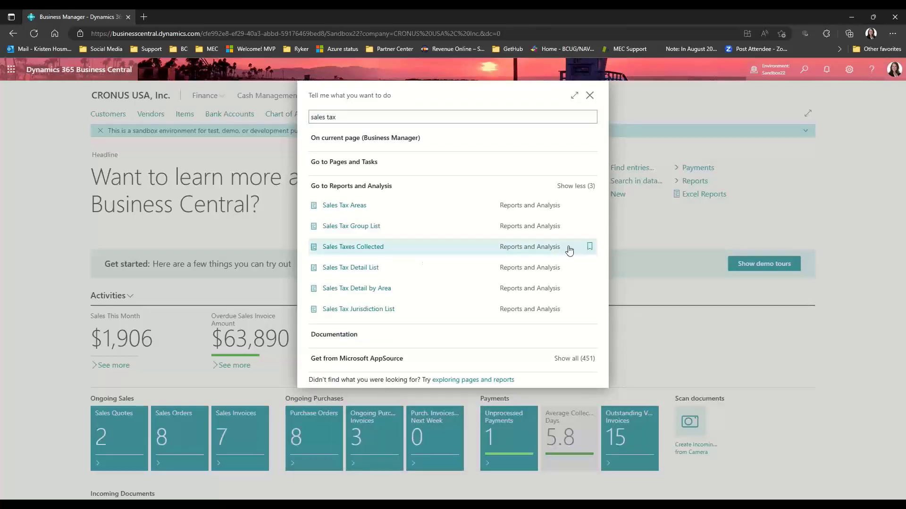
left_click(589, 247)
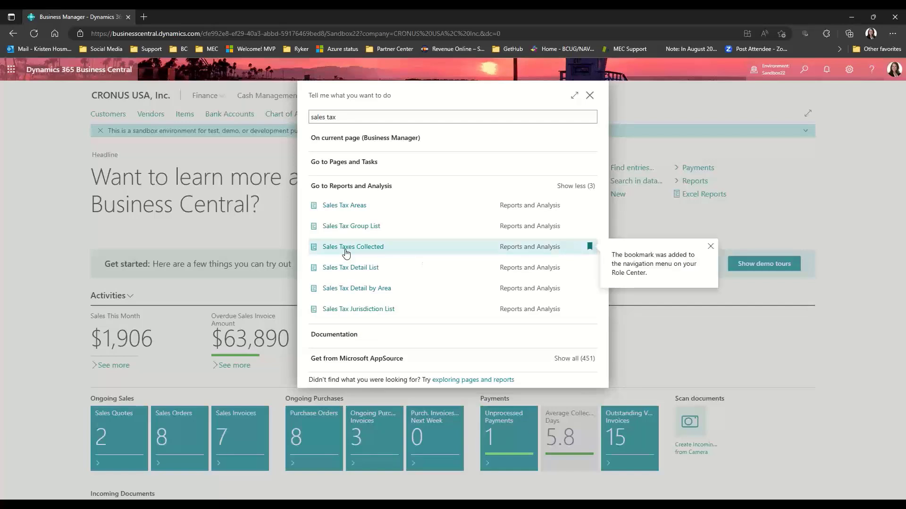
left_click(346, 251)
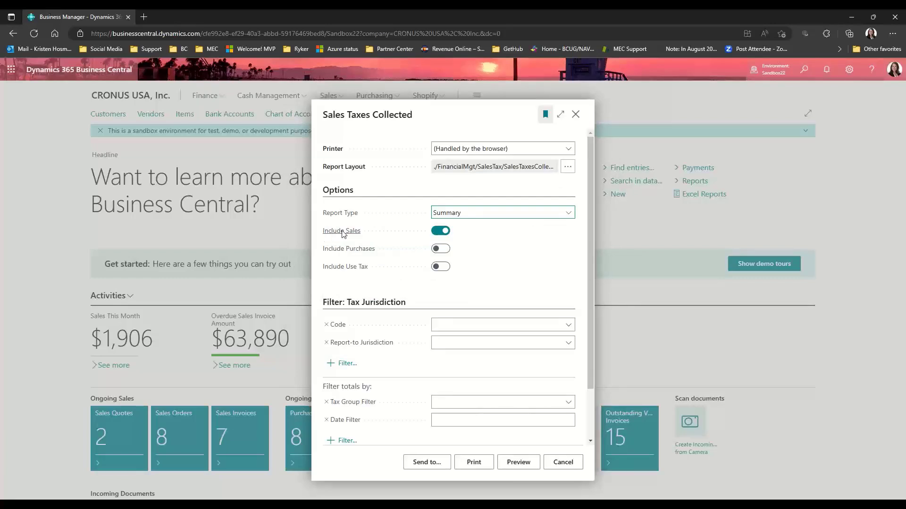
Set the report type to Detail and include use tax in the Sales Taxes Collected report.
left_click(453, 213)
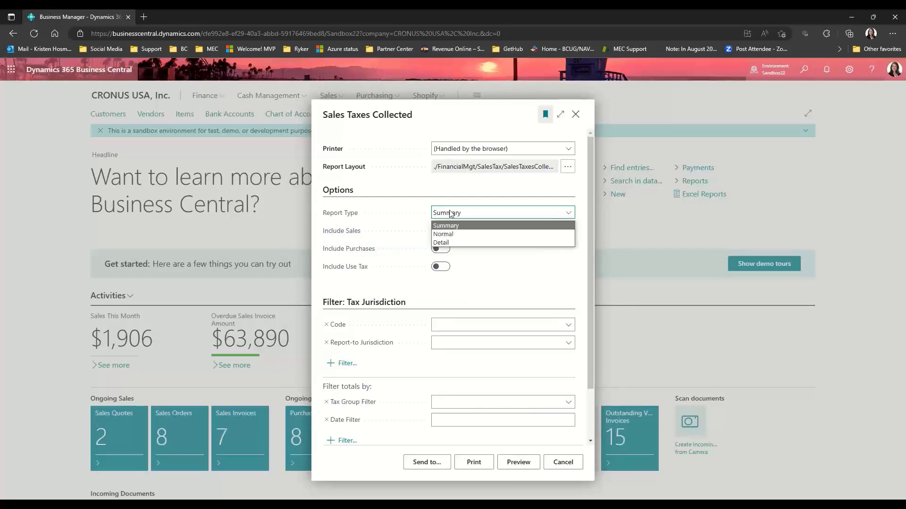
left_click(462, 240)
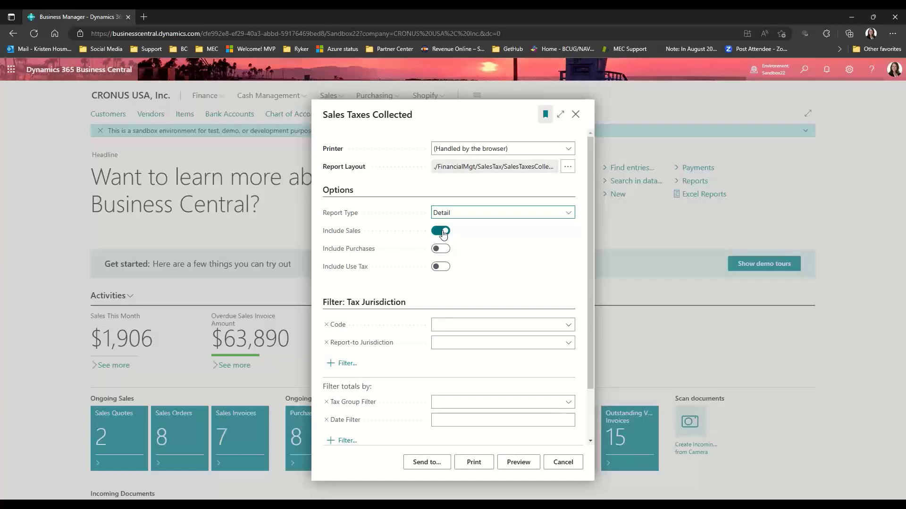
left_click(440, 267)
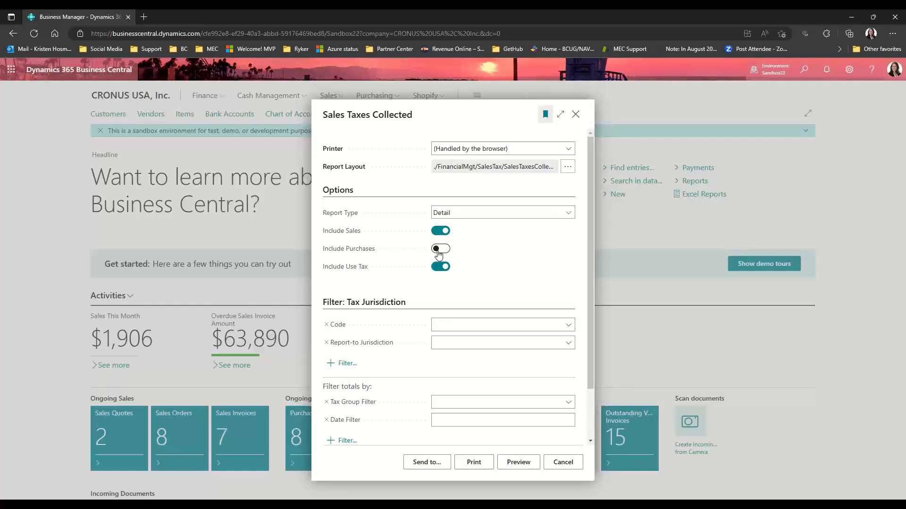
Review the Report-to Jurisdiction choices, leave that filter blank and set the Date Filter to 03/06/23.
scroll(439, 253, "down", 3)
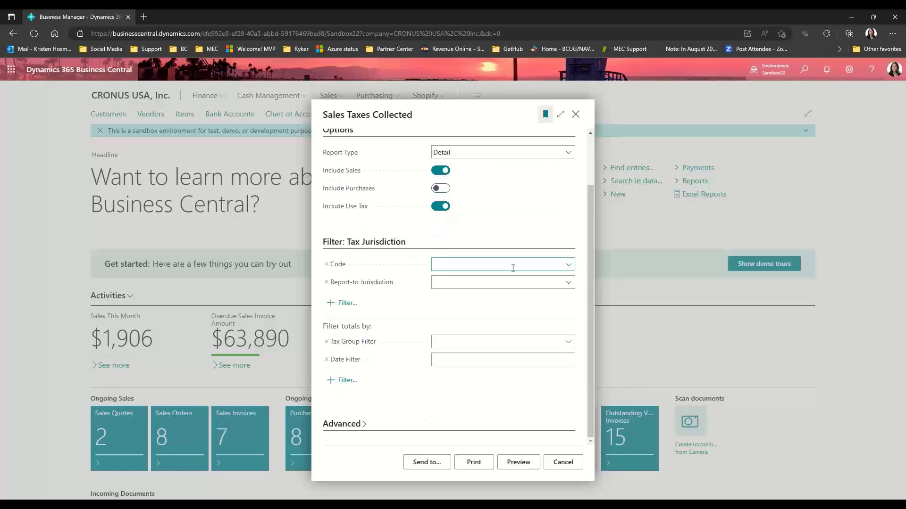
left_click(512, 268)
left_click(509, 282)
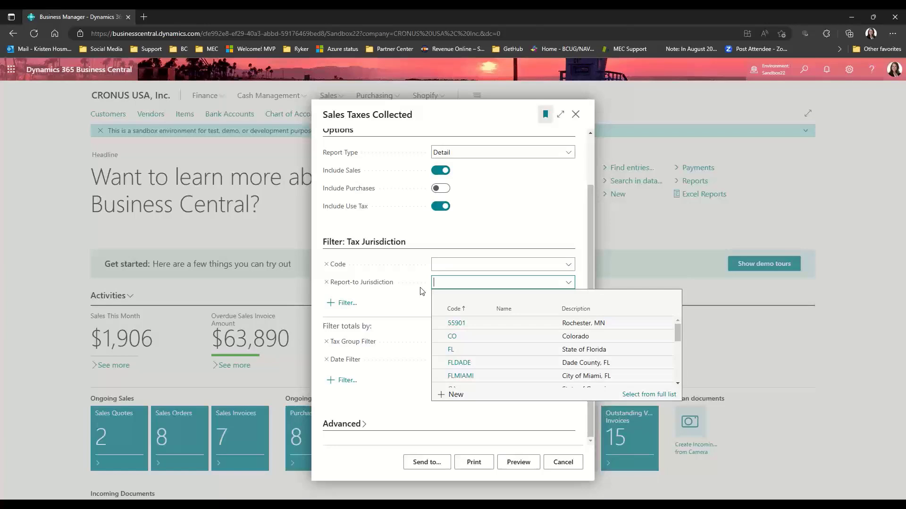
key("Escape")
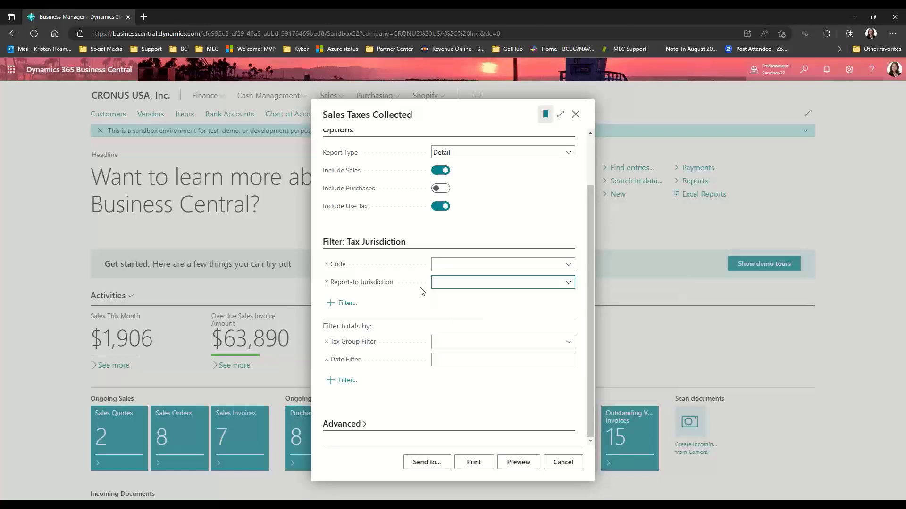
left_click(454, 359)
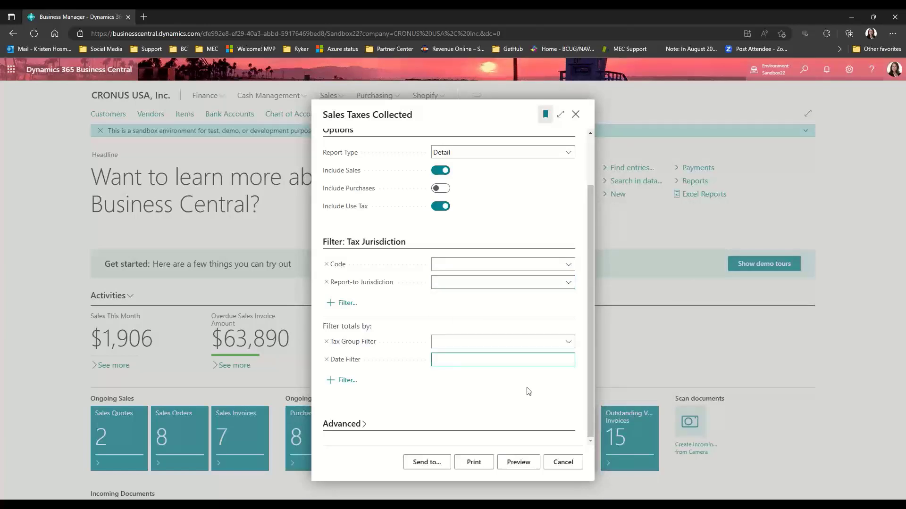
type("03/06/23")
key("Tab")
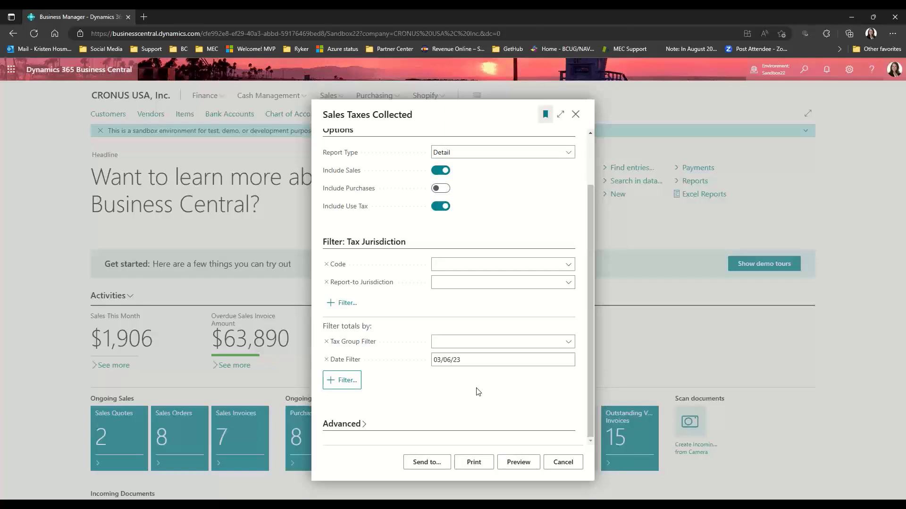
Preview the Sales Taxes Collected report and examine the tax amounts per Colorado jurisdiction on its first page.
left_click(517, 463)
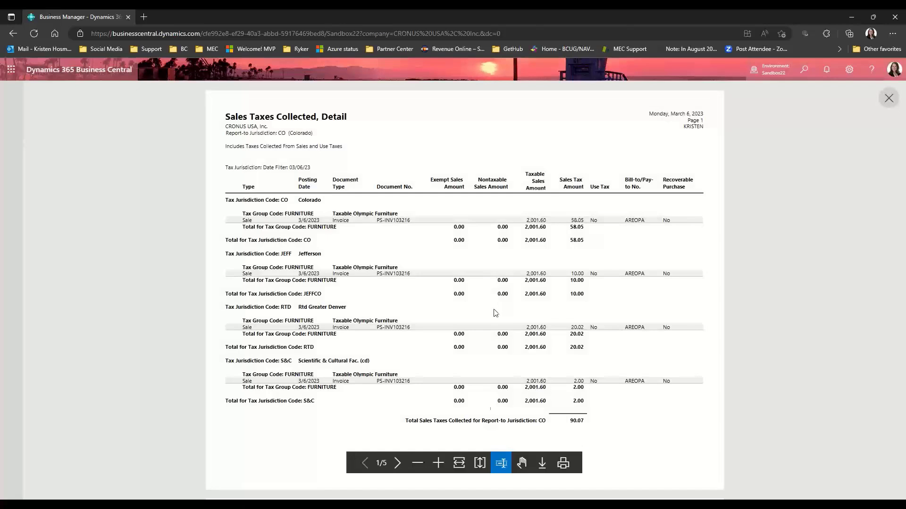
left_click(439, 465)
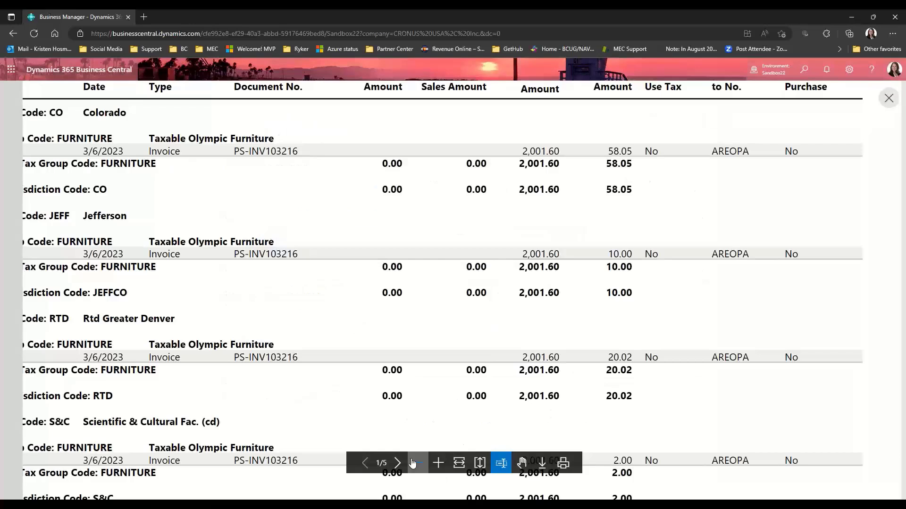
scroll(451, 398, "down", 2)
scroll(451, 397, "up", 2)
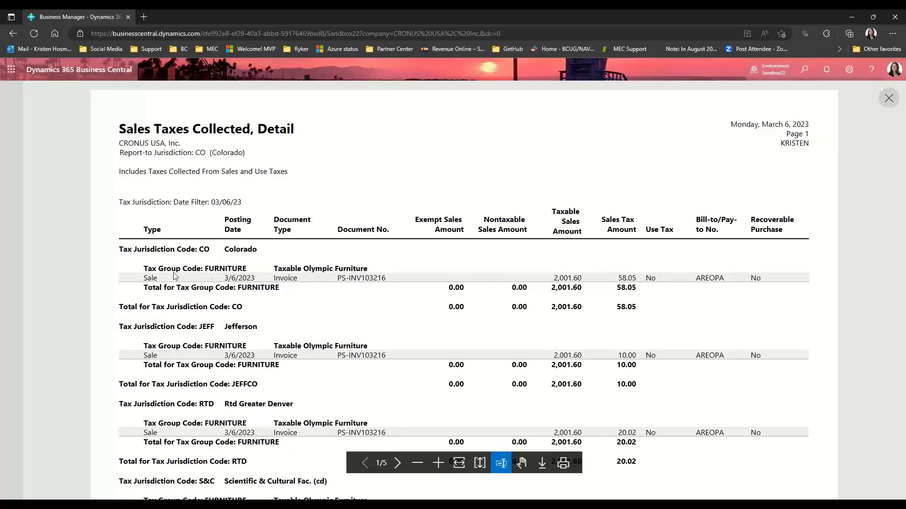
Examine the Colorado page's sale entry details, including its document number and taxable amount, down to the report-to jurisdiction total.
key("ctrl+a")
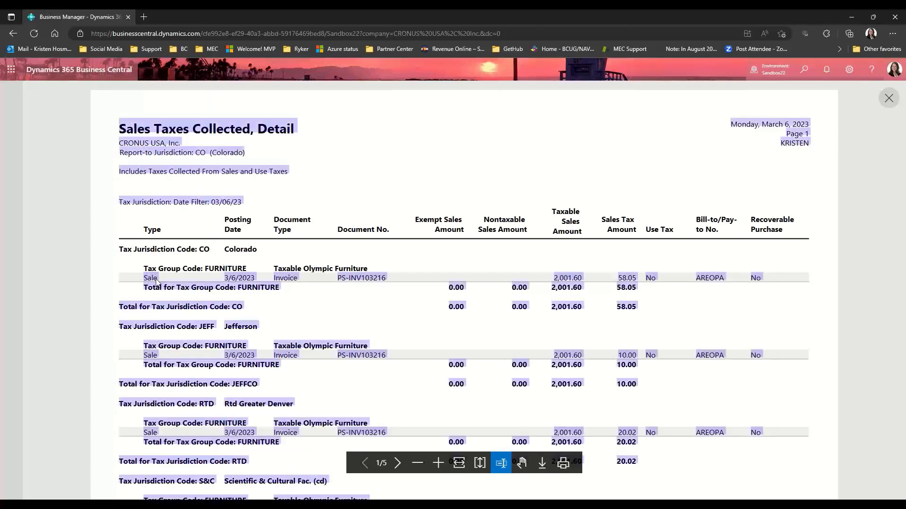
double_click(158, 279)
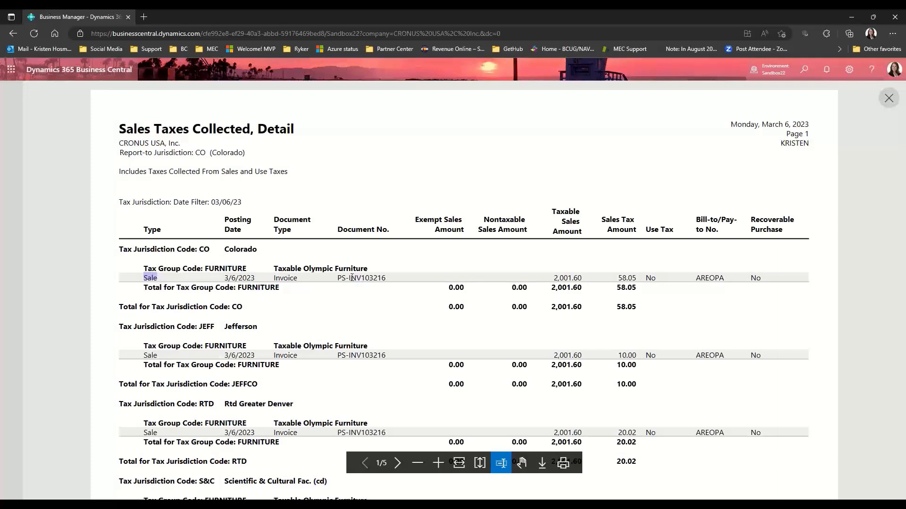
left_click_drag(350, 278, 387, 278)
left_click_drag(555, 278, 581, 282)
left_click(596, 283)
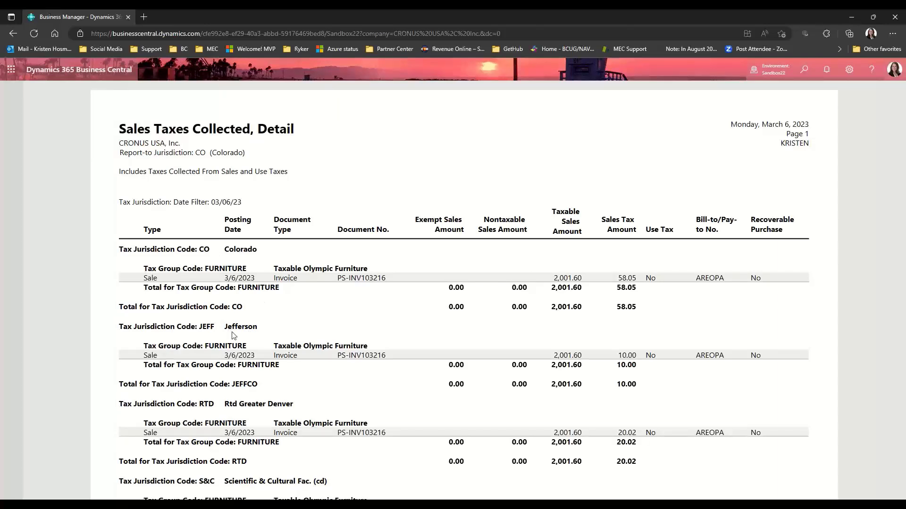
scroll(238, 349, "down", 1)
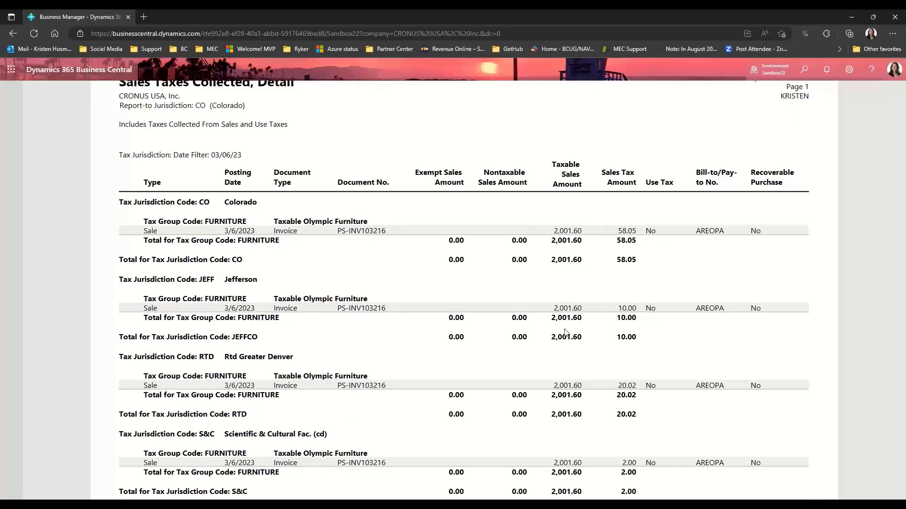
scroll(566, 332, "down", 1)
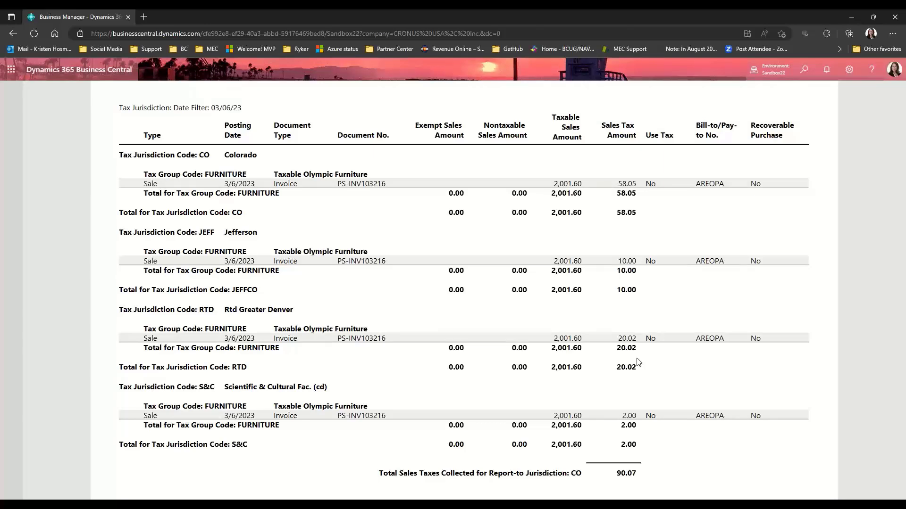
Review the Florida and Georgia pages of the report, checking the use tax on purchase invoices for each Georgia jurisdiction.
scroll(638, 362, "down", 8)
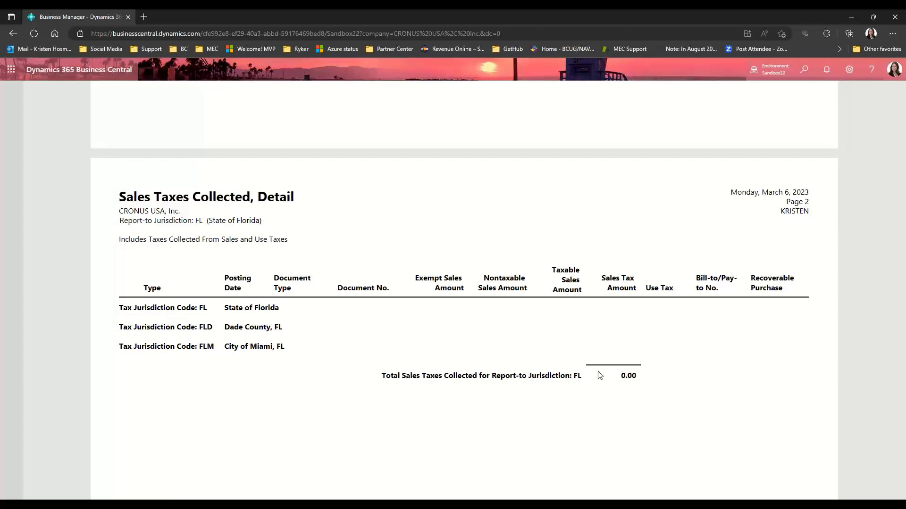
scroll(600, 376, "down", 2)
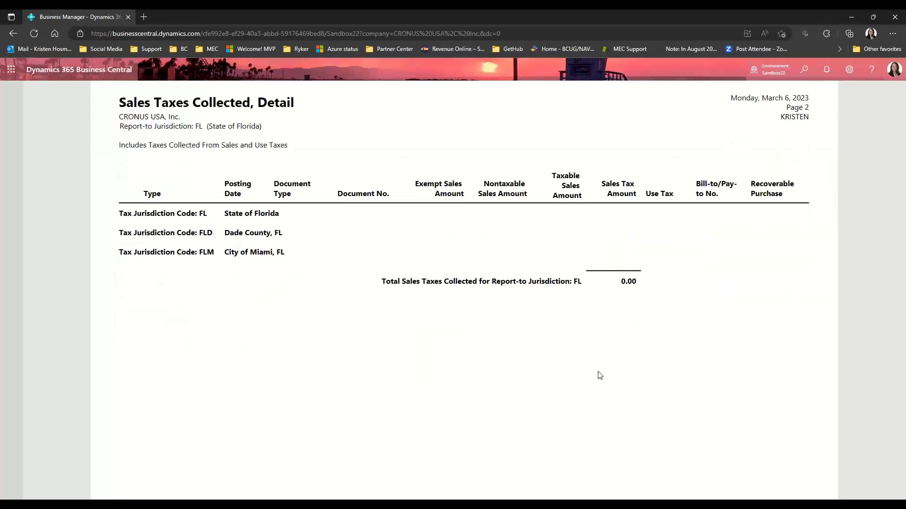
scroll(600, 376, "down", 7)
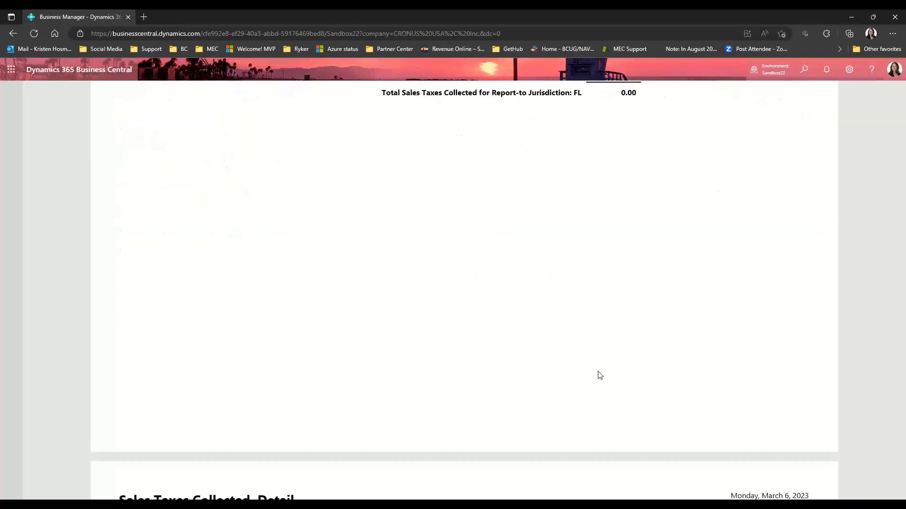
scroll(600, 376, "down", 5)
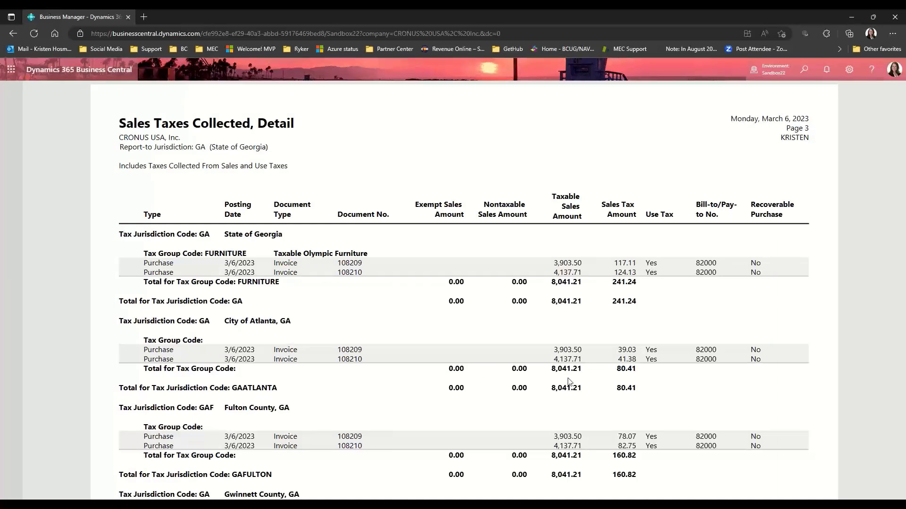
scroll(570, 382, "down", 1)
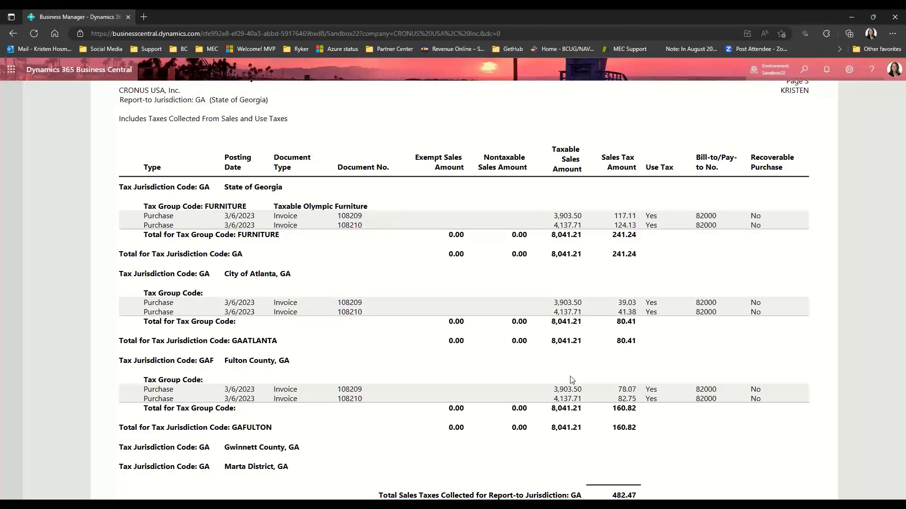
scroll(613, 408, "down", 2)
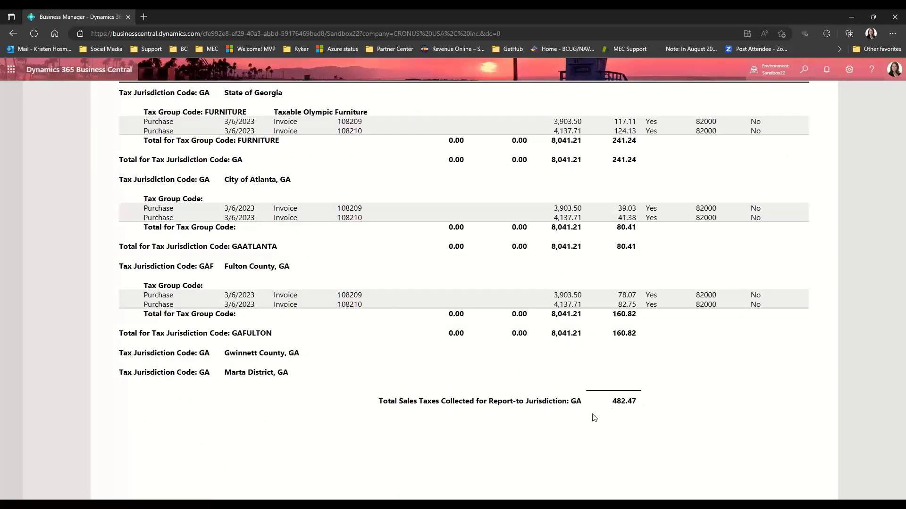
Review the Illinois and Minnesota pages of the report, checking the sales tax amounts for Rochester and Minnesota.
scroll(589, 419, "down", 8)
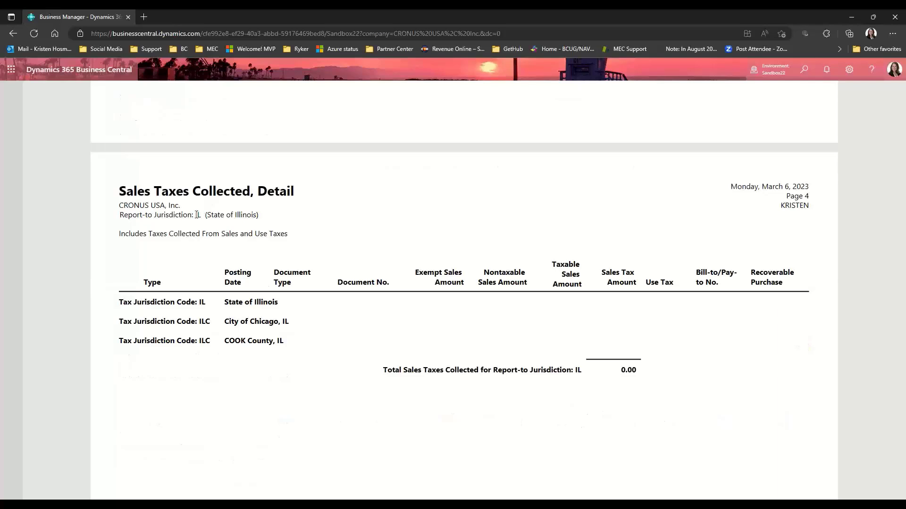
scroll(375, 322, "down", 3)
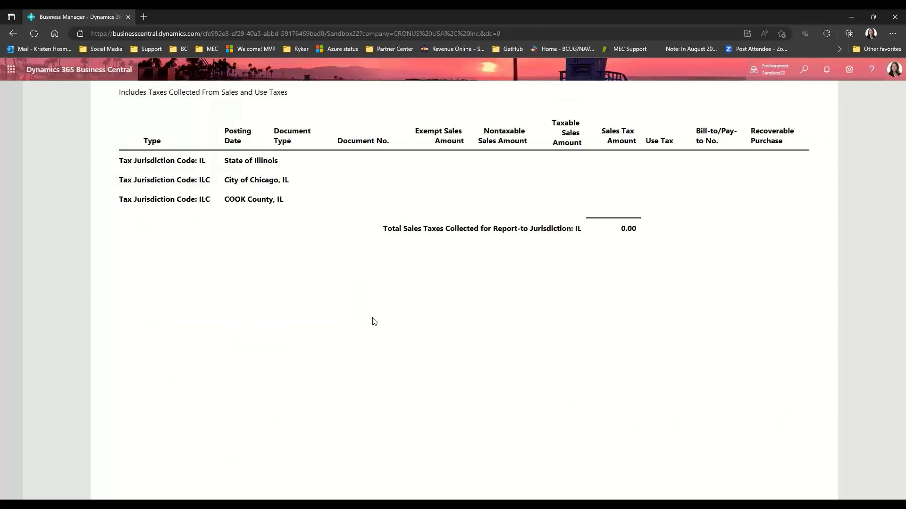
scroll(374, 322, "down", 6)
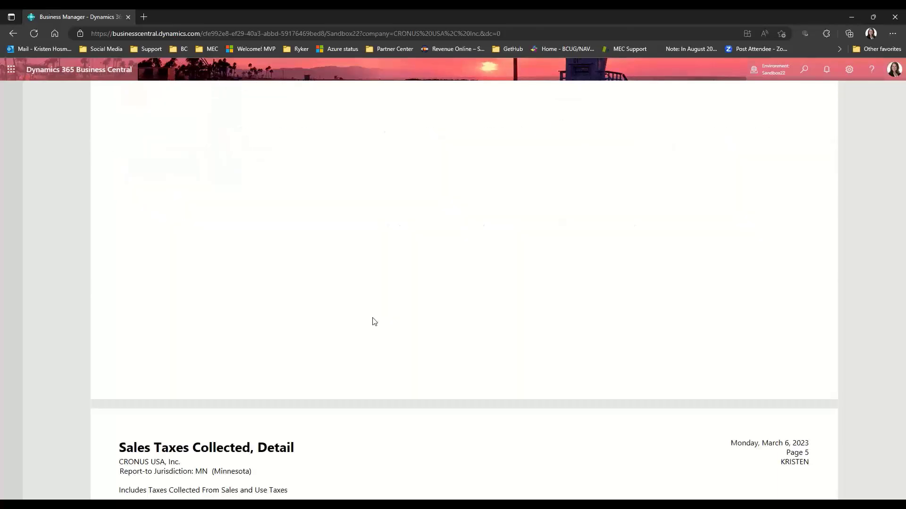
scroll(374, 322, "down", 6)
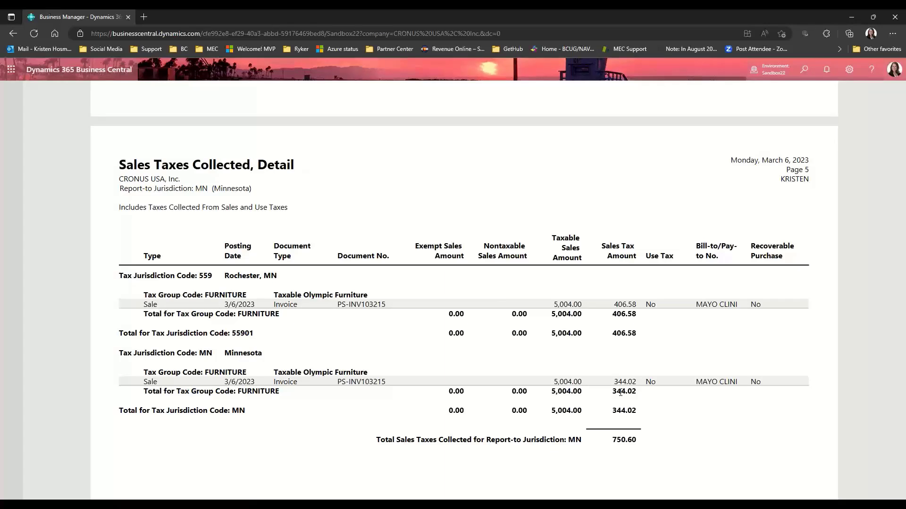
scroll(621, 392, "down", 1)
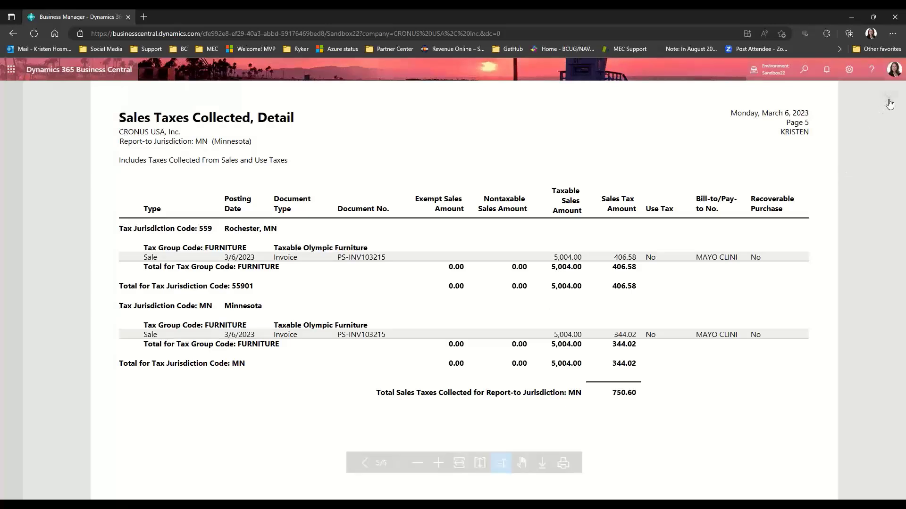
Close the report preview and switch to the presentation's Tax Jurisdictions vs Tax Areas slide.
left_click(889, 101)
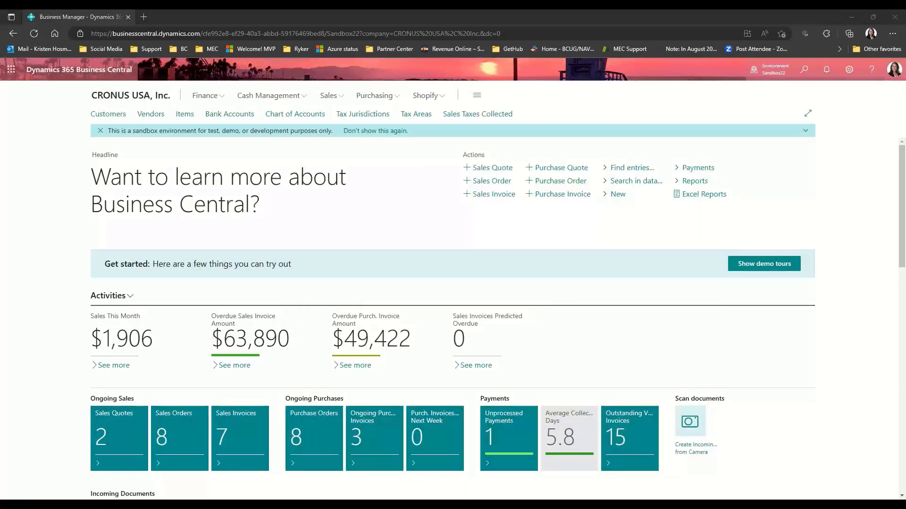
key("alt+Tab")
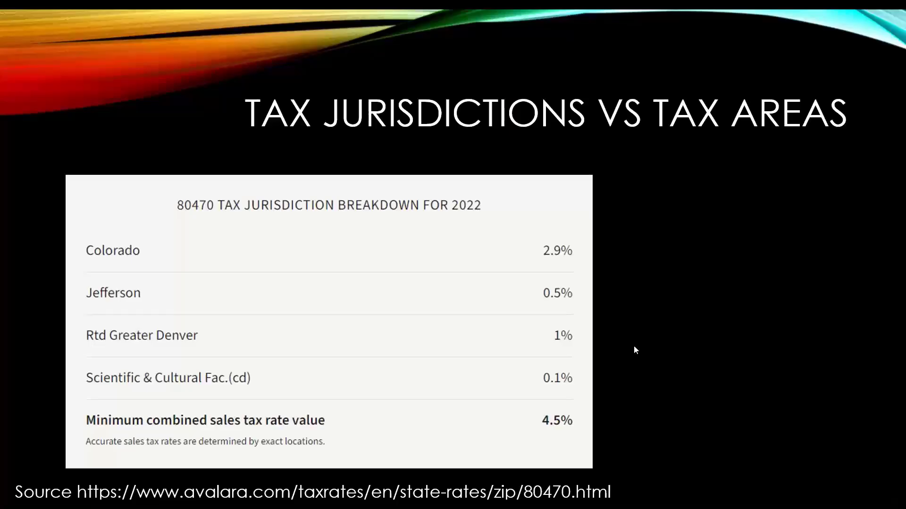